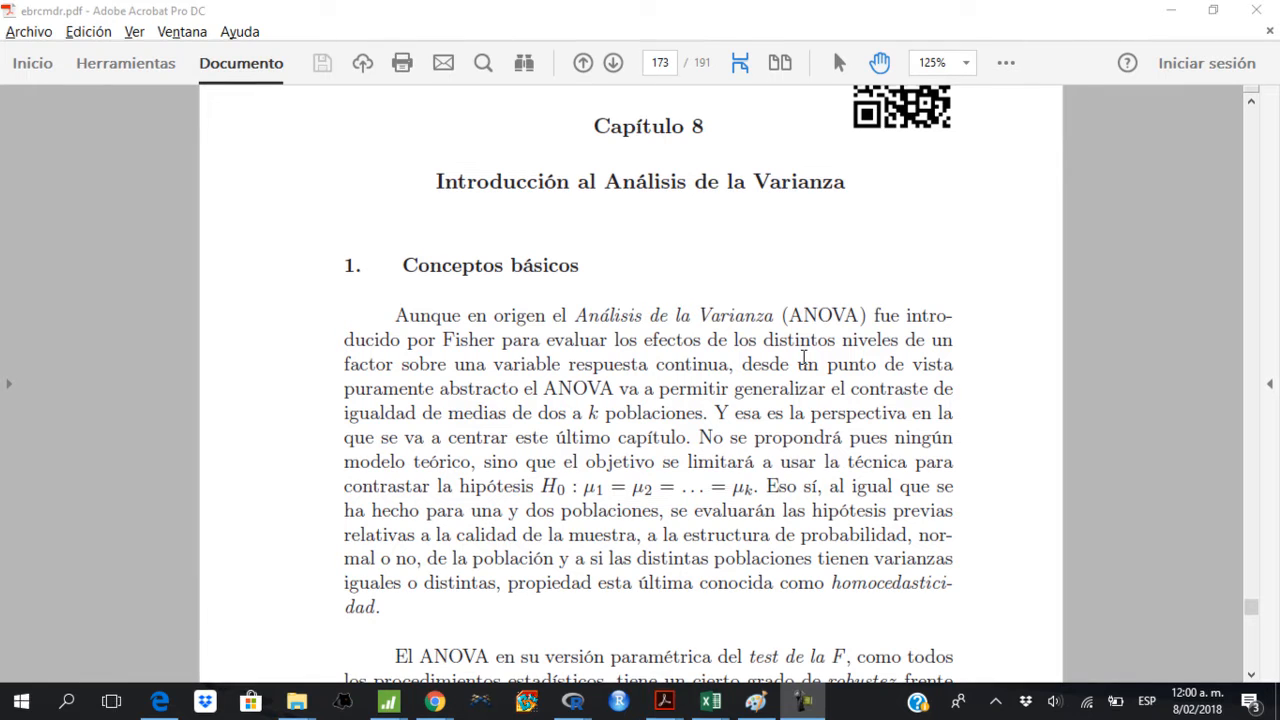
# - Go to page 1 of ebrcmdr.pdf and look over the book's cover and title page with its authors and publisher
pyautogui.write('1')
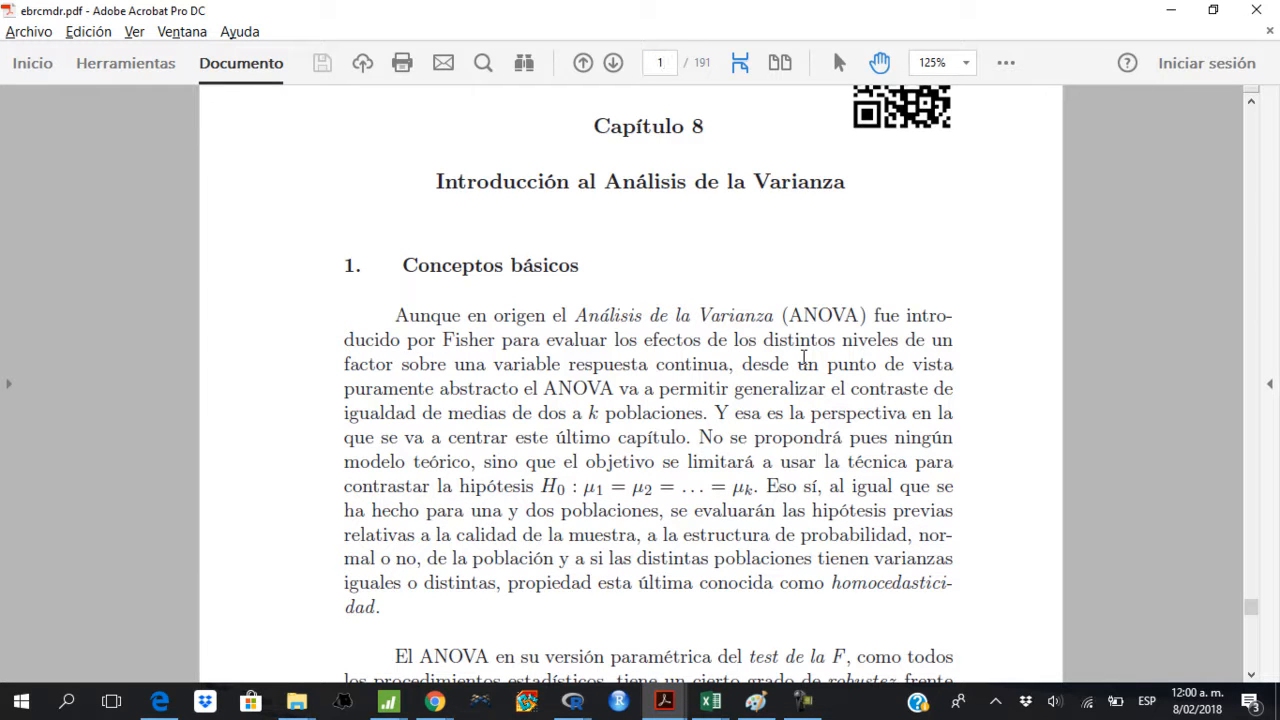
pyautogui.press('Return')
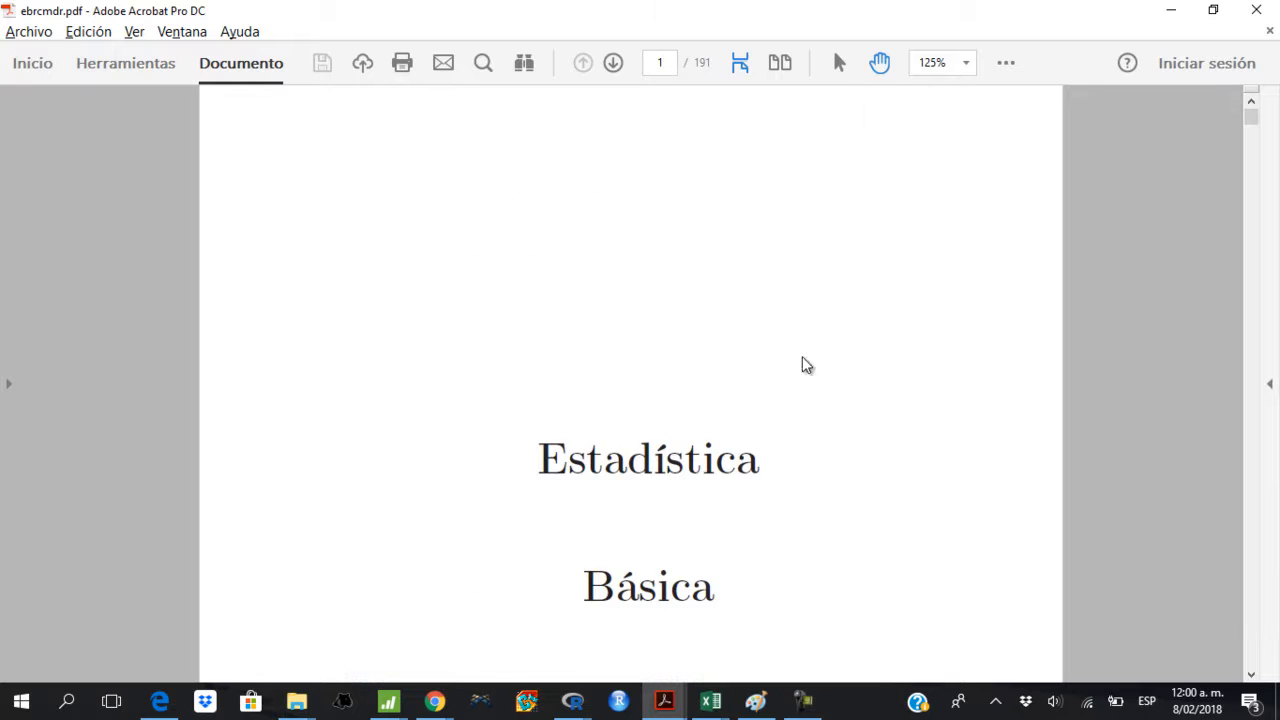
pyautogui.scroll(-5, 803, 357)
pyautogui.scroll(-10, 803, 357)
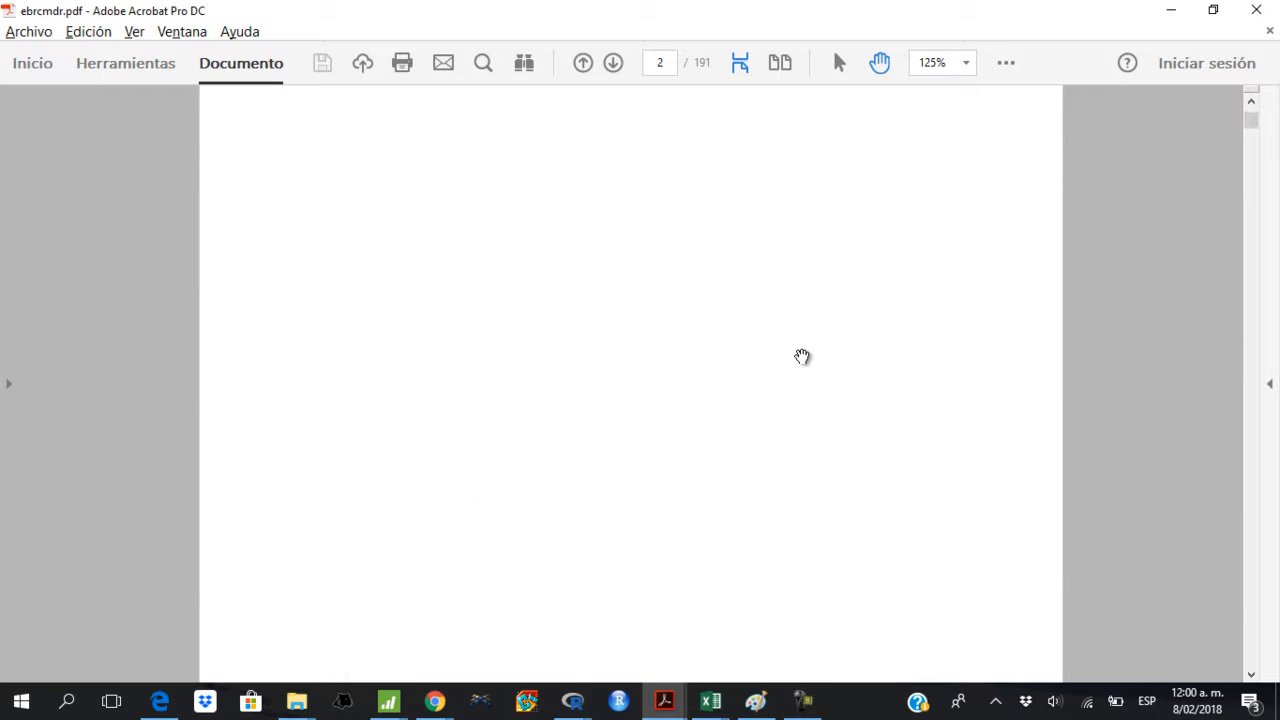
pyautogui.scroll(-10, 802, 357)
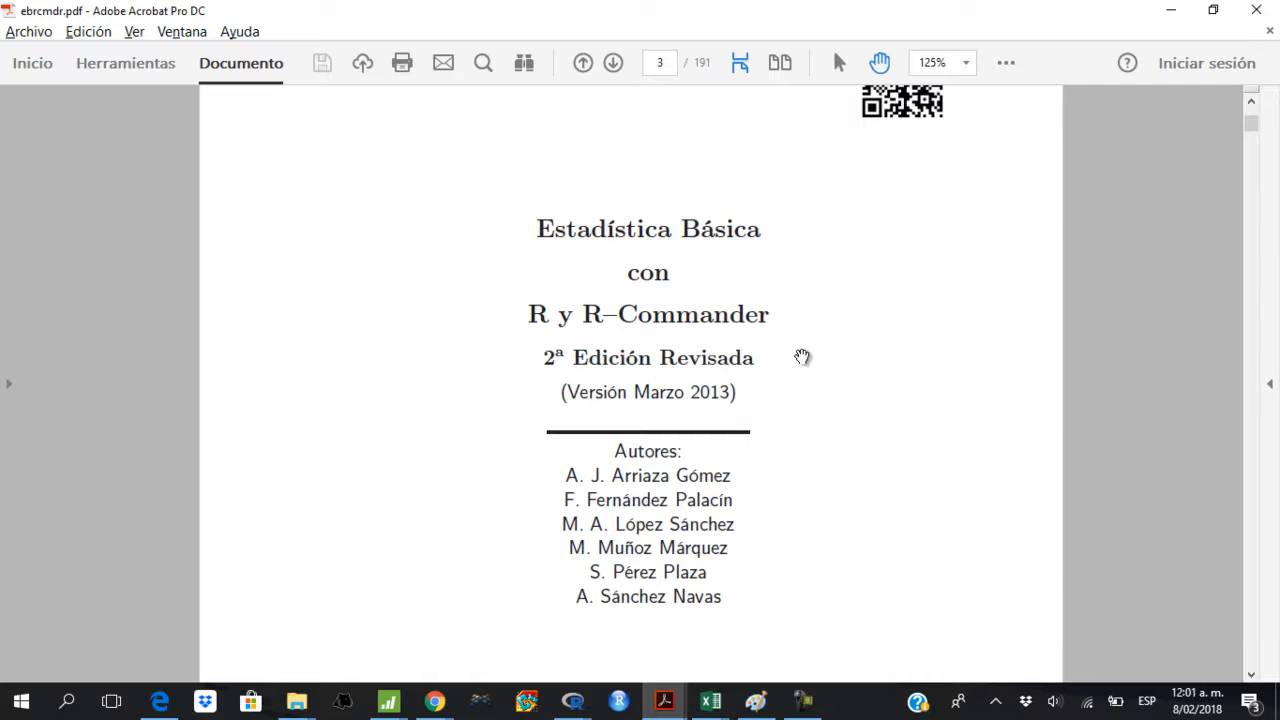
pyautogui.scroll(-5, 802, 356)
pyautogui.scroll(-3, 802, 356)
pyautogui.scroll(3, 802, 356)
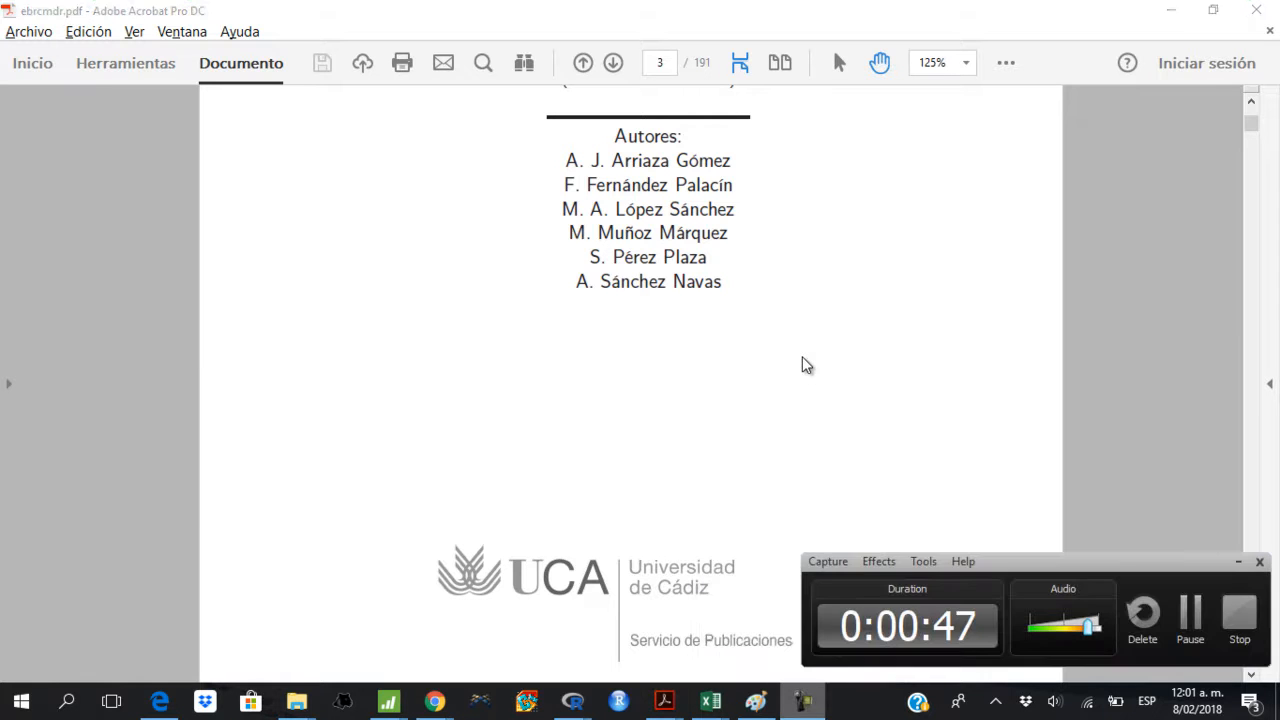
pyautogui.click(803, 359)
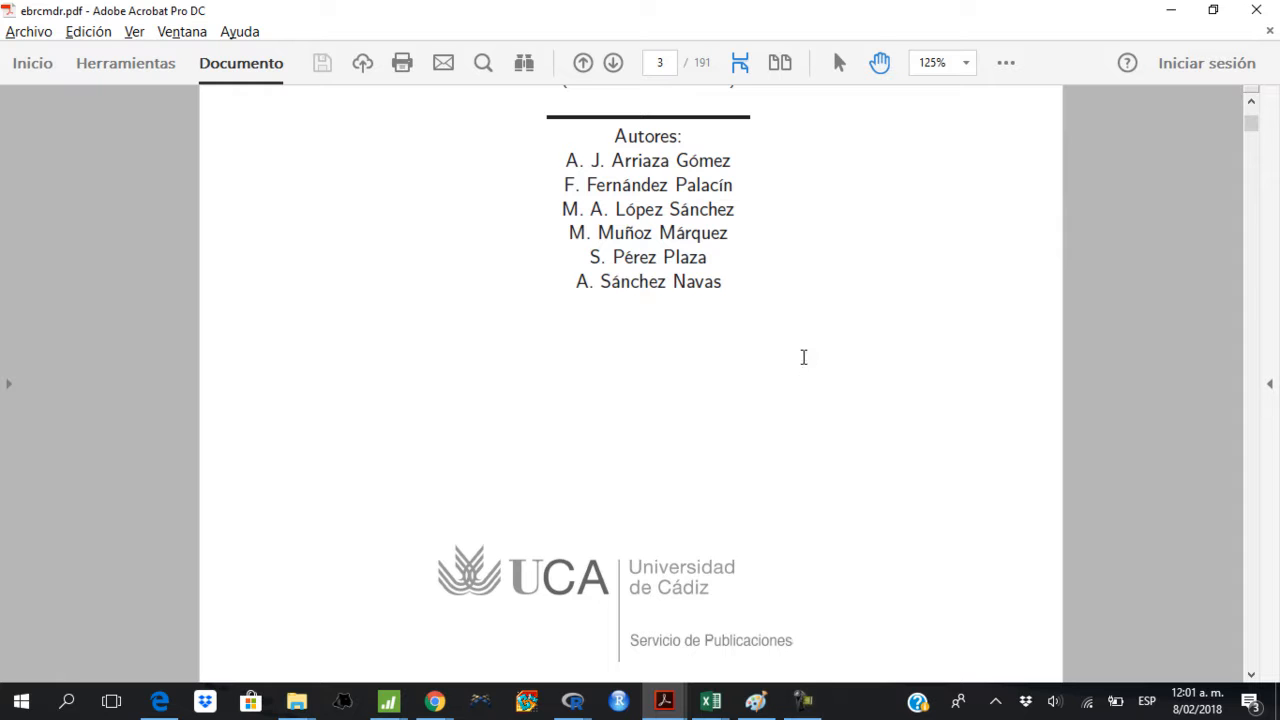
# - Go to page 172 and continue to the start of Capítulo 8, Introducción al Análisis de la Varianza
pyautogui.hotkey('ctrl', 'shift', 'n')
pyautogui.write('172')
pyautogui.press('Return')
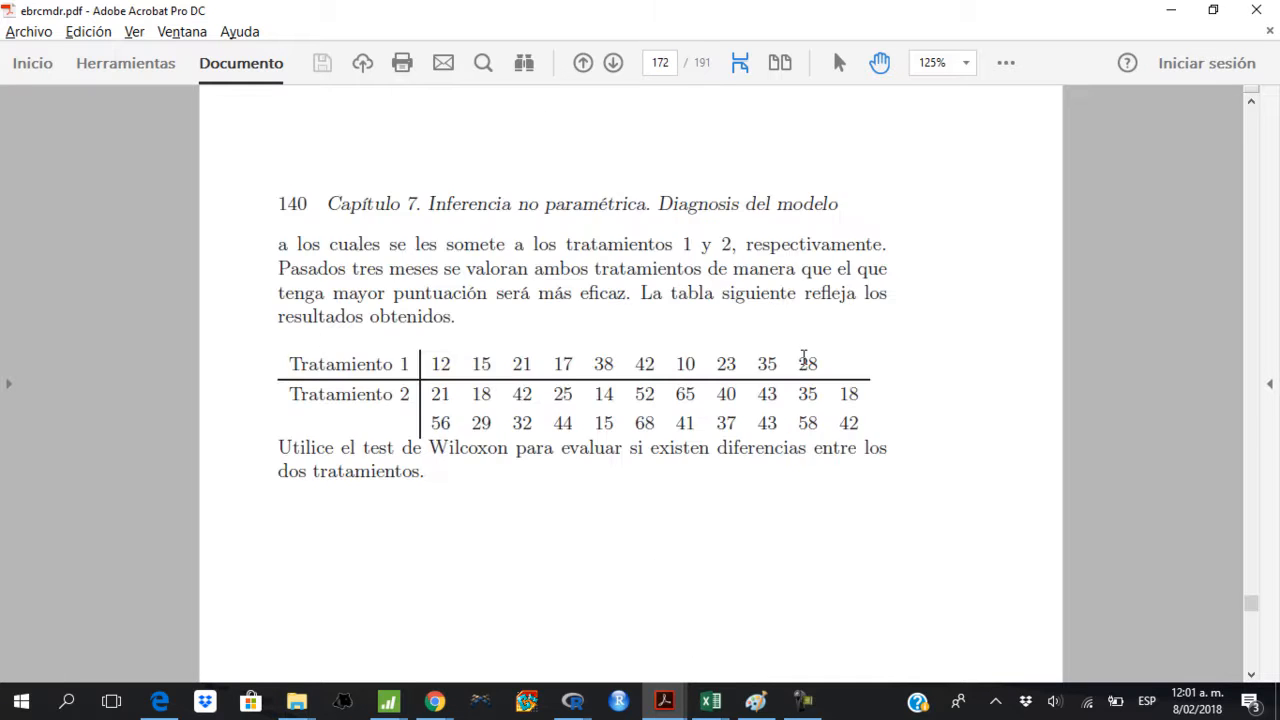
pyautogui.scroll(-10, 803, 357)
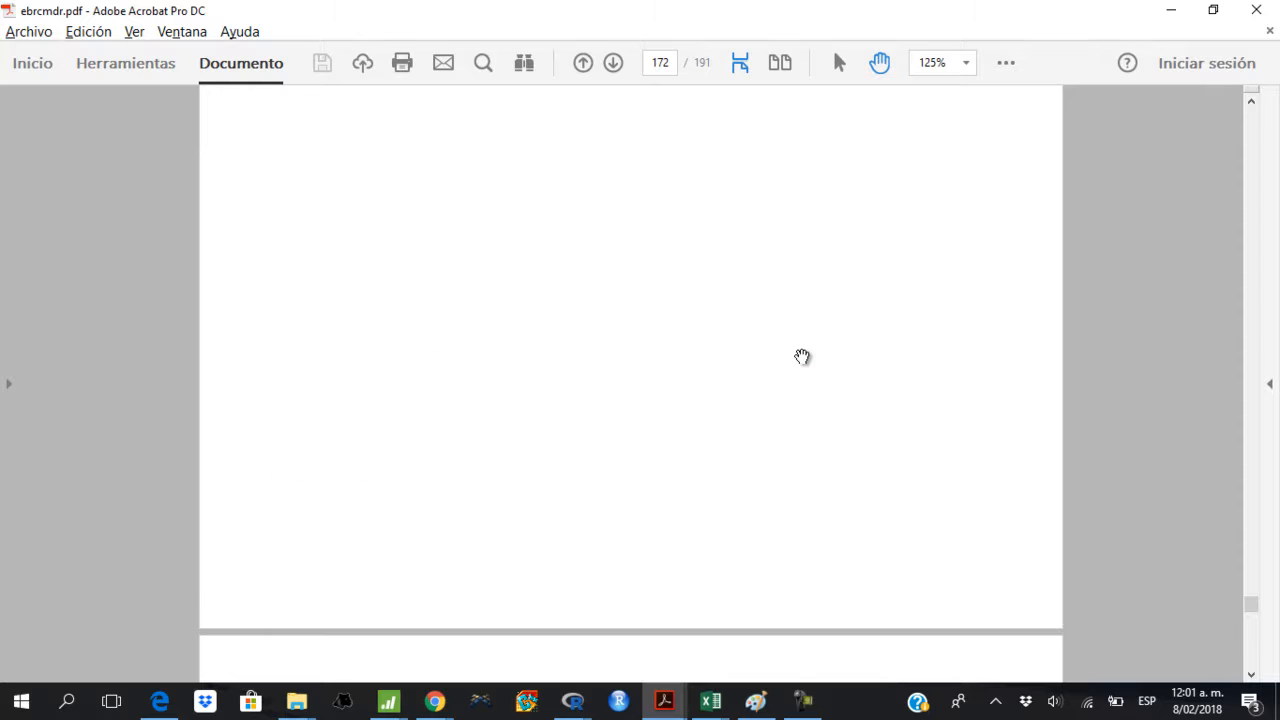
pyautogui.scroll(-10, 803, 357)
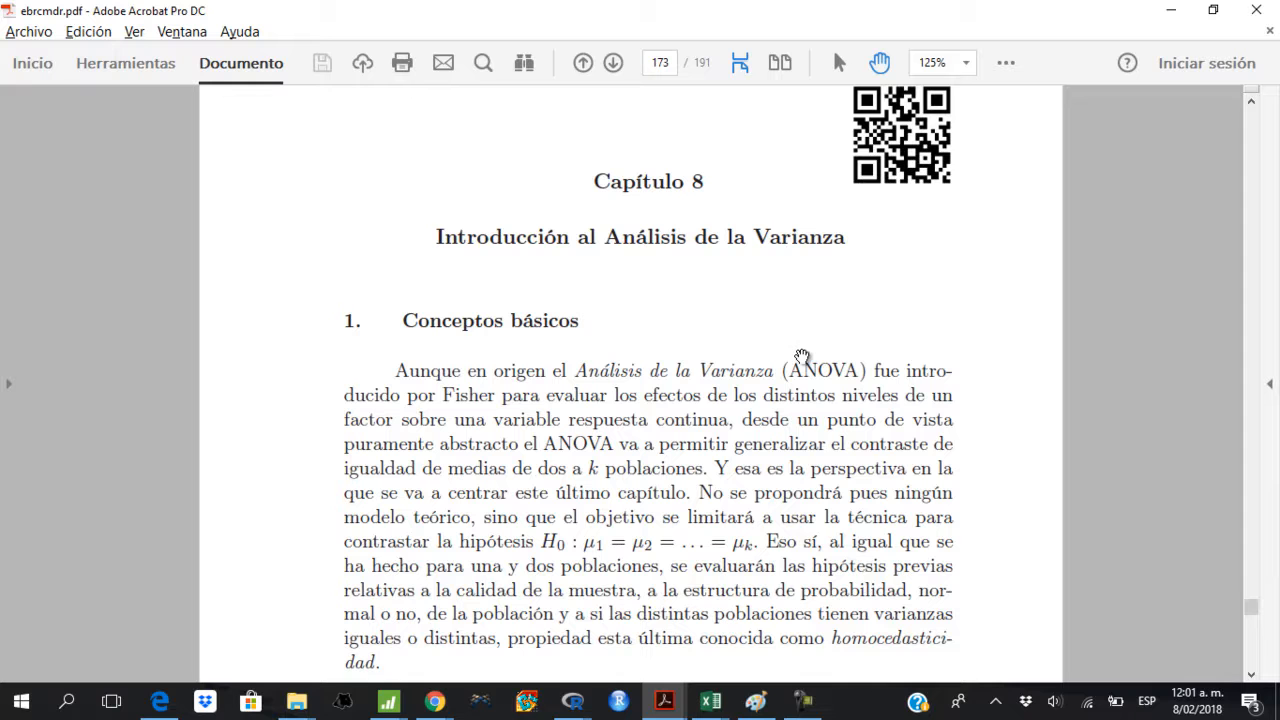
# - Close all open R windows, confirming the exit from R Commander and declining to save the workspace image
pyautogui.rightClick(572, 701)
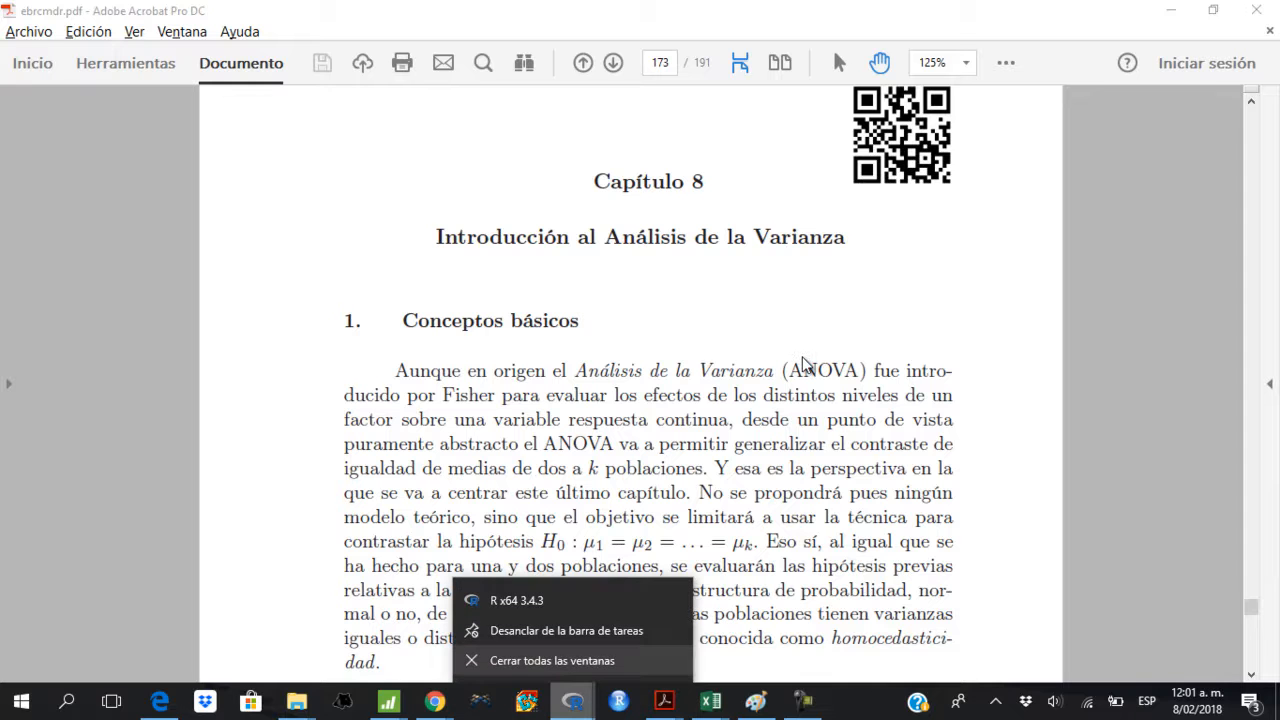
pyautogui.click(552, 661)
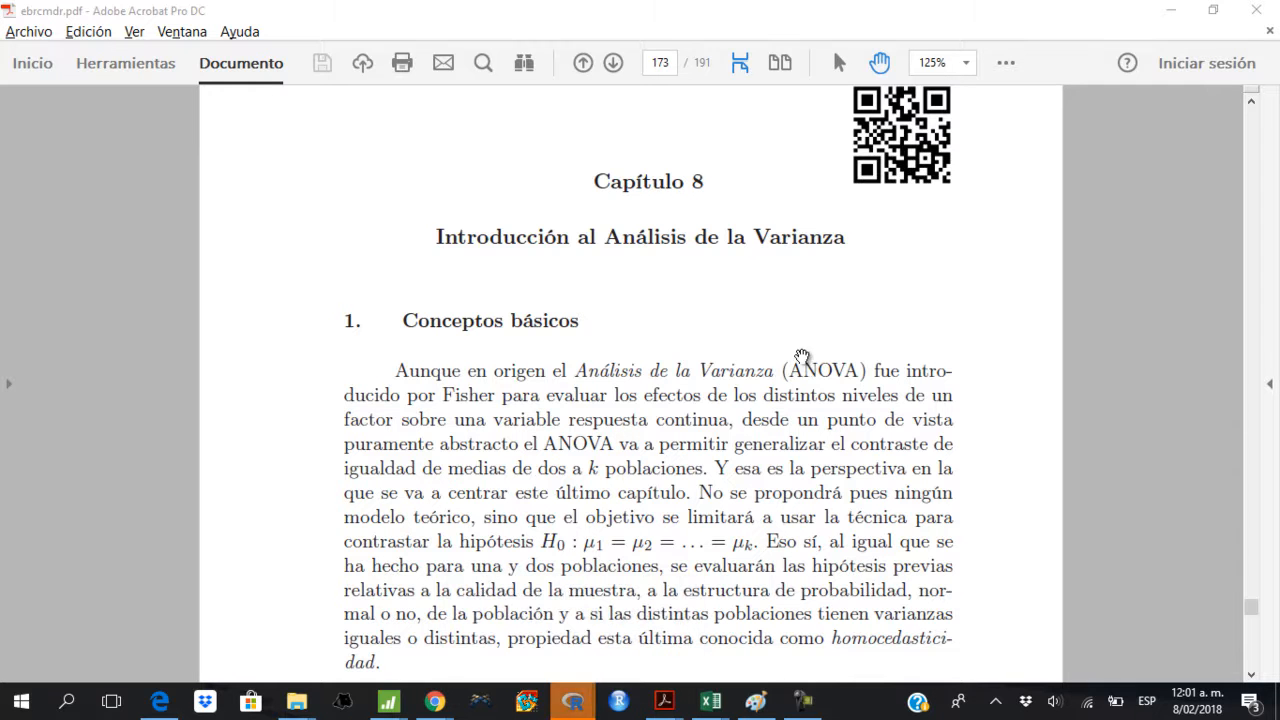
pyautogui.click(572, 701)
pyautogui.click(676, 622)
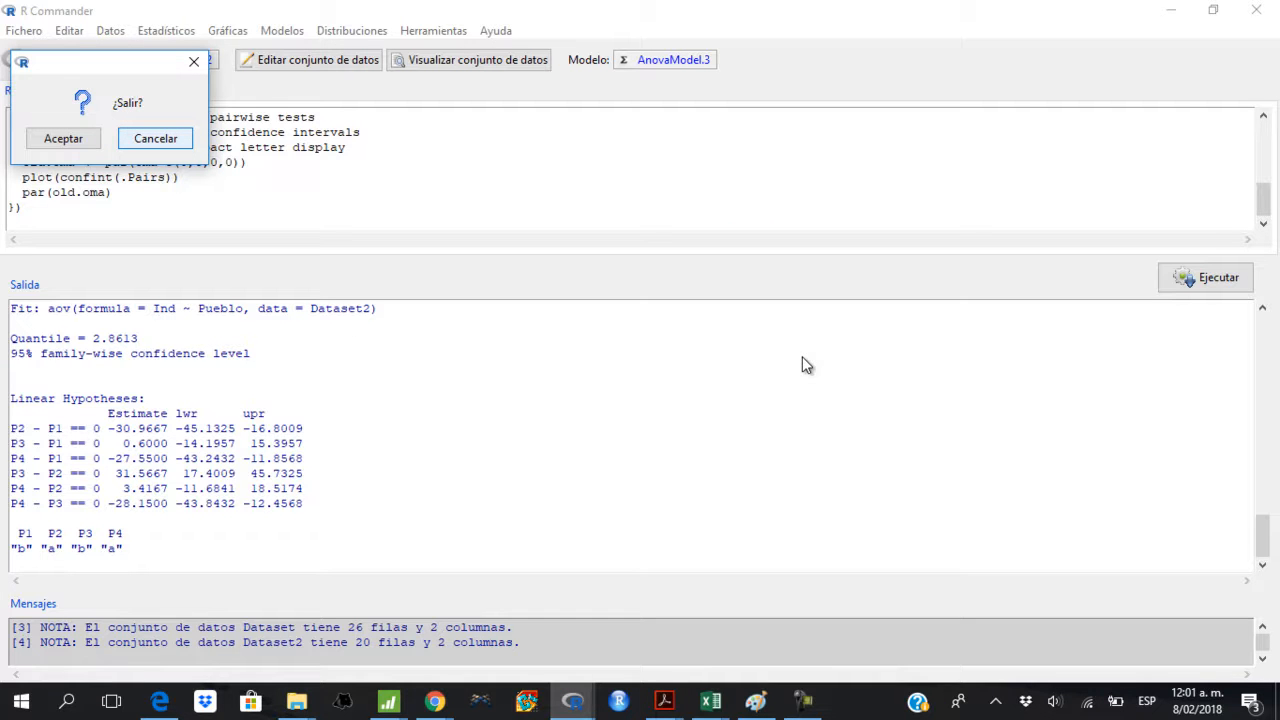
pyautogui.click(63, 138)
pyautogui.click(184, 138)
pyautogui.click(166, 138)
pyautogui.click(166, 138)
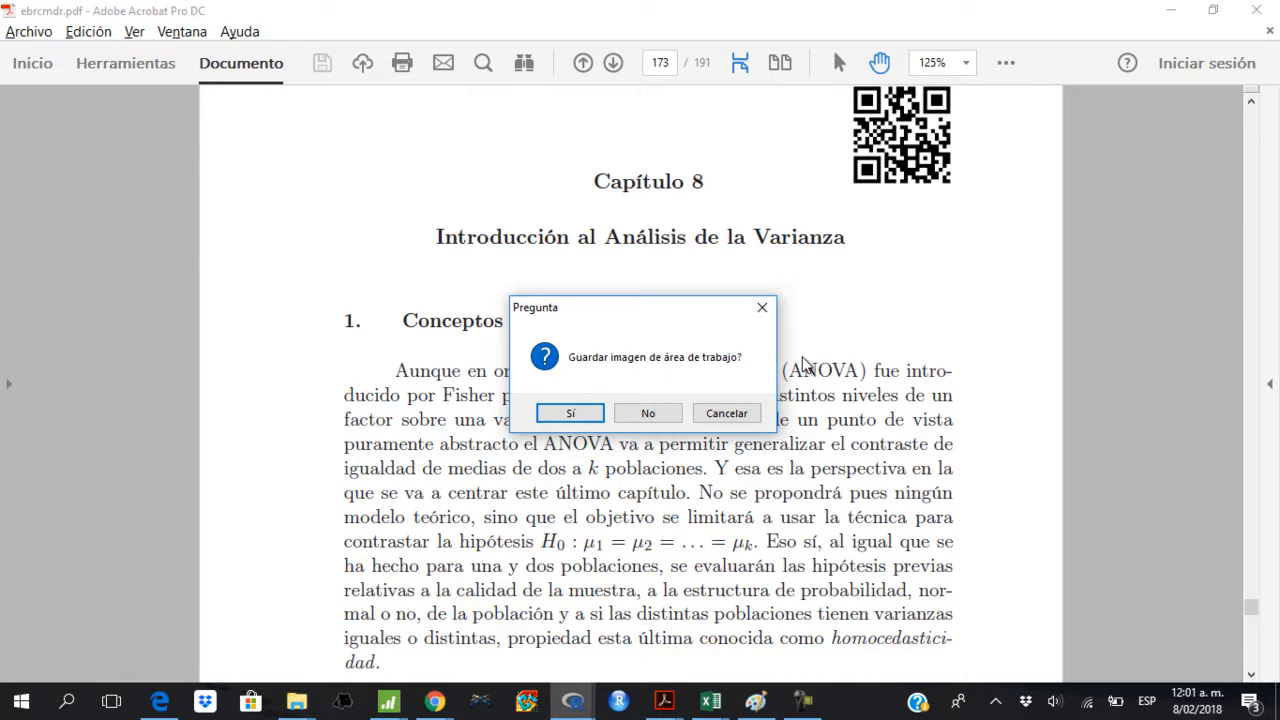
pyautogui.click(648, 413)
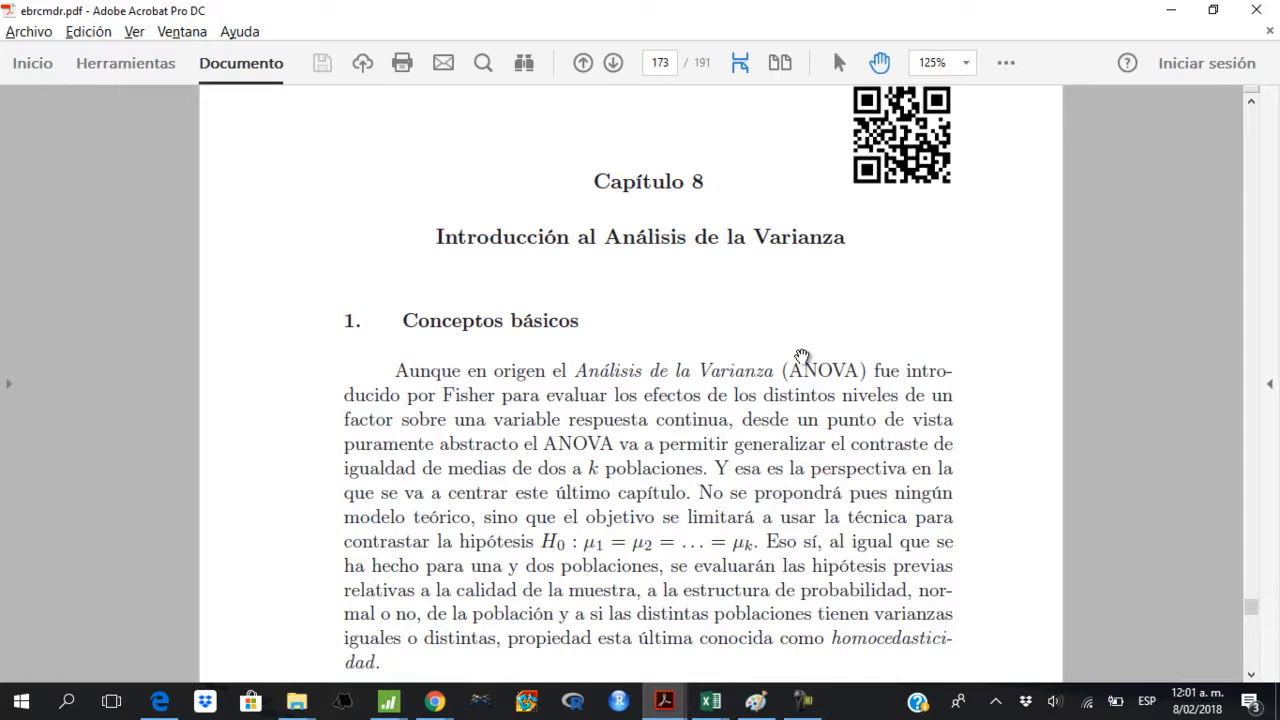
# - Read Conceptos básicos, selecting the passages on generalizing the comparison of means to k populations, test de la F, and the Welch or Kruskal Wallis tests
pyautogui.scroll(-2, 802, 356)
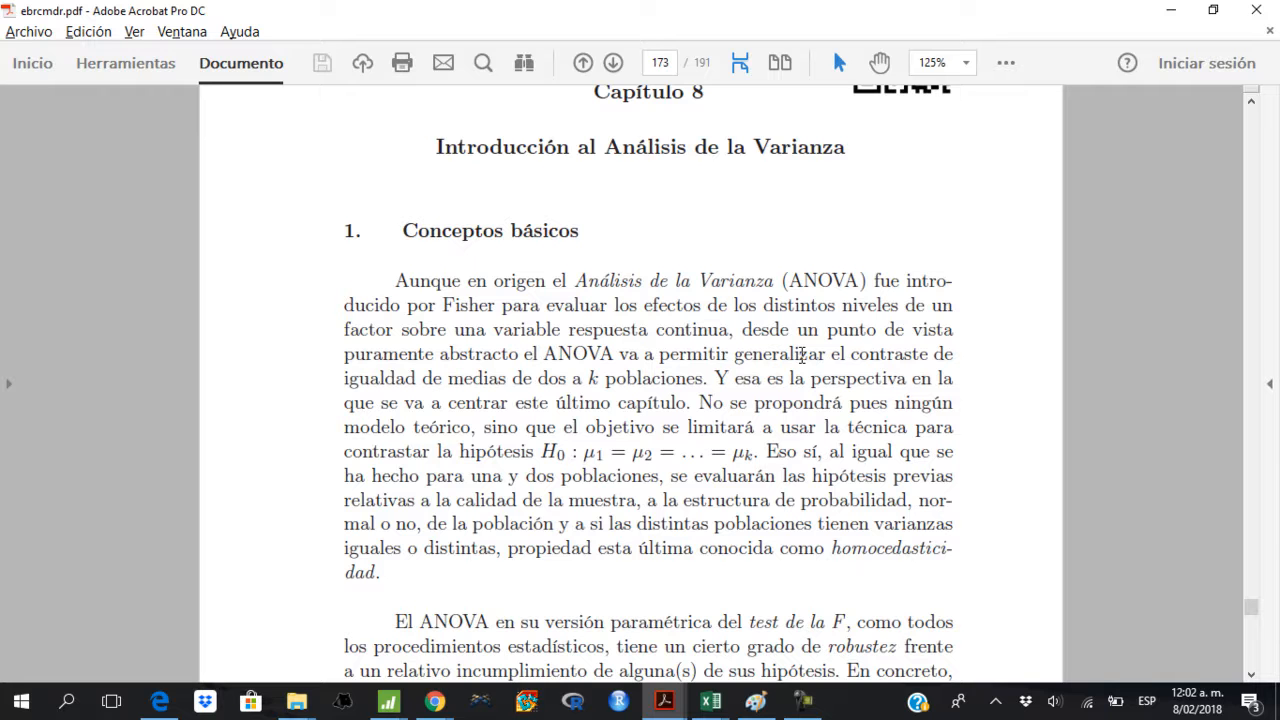
pyautogui.moveTo(619, 354); pyautogui.dragTo(704, 378)
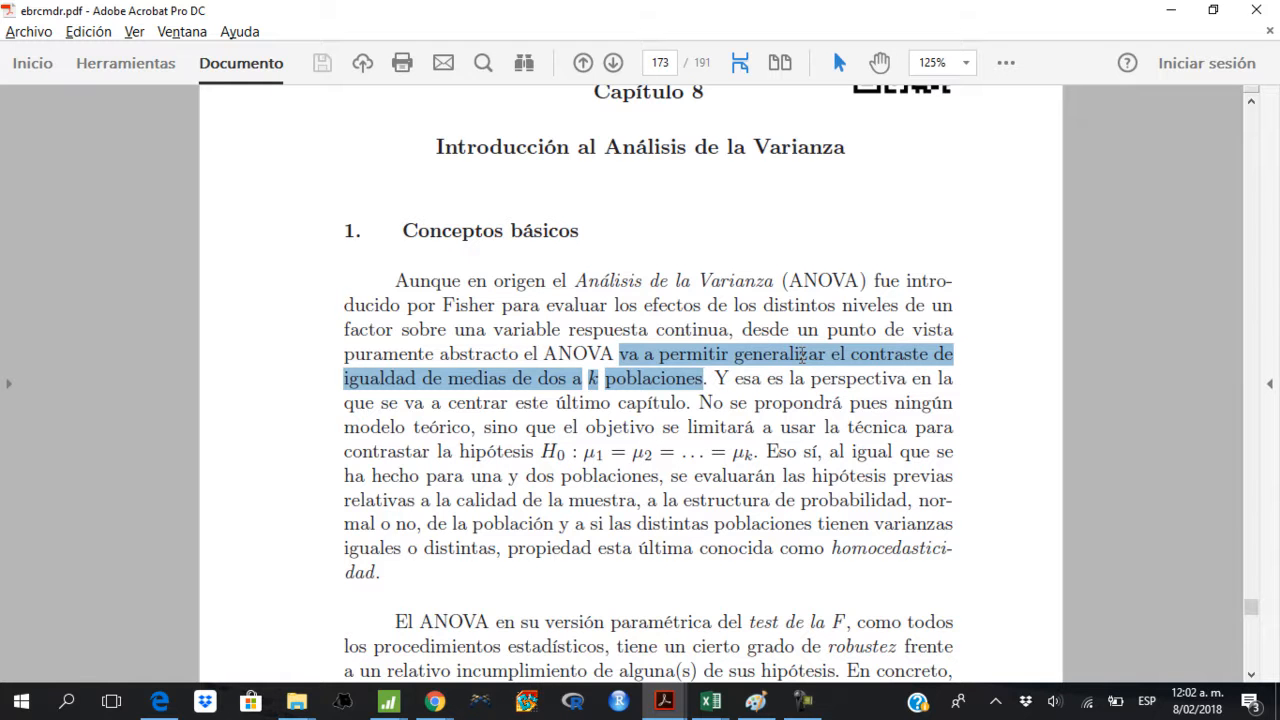
pyautogui.scroll(-6, 801, 354)
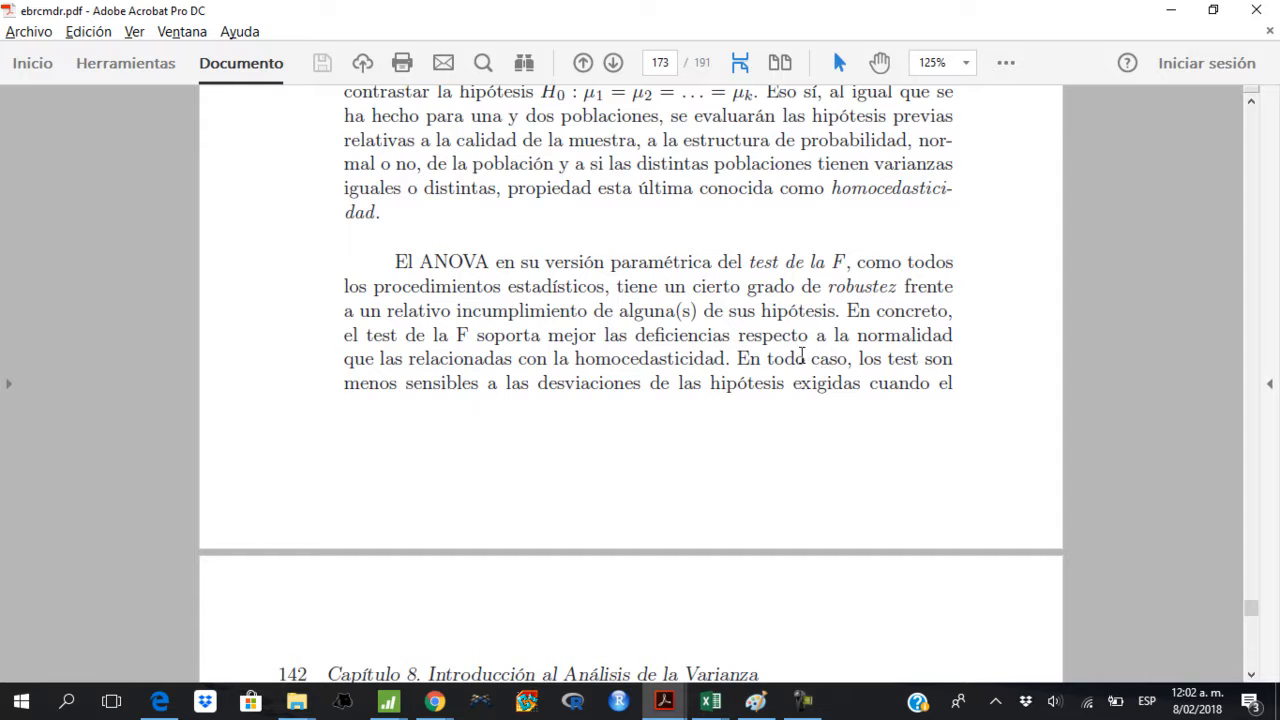
pyautogui.moveTo(748, 262); pyautogui.dragTo(850, 262)
pyautogui.scroll(-1, 801, 354)
pyautogui.scroll(-6, 801, 354)
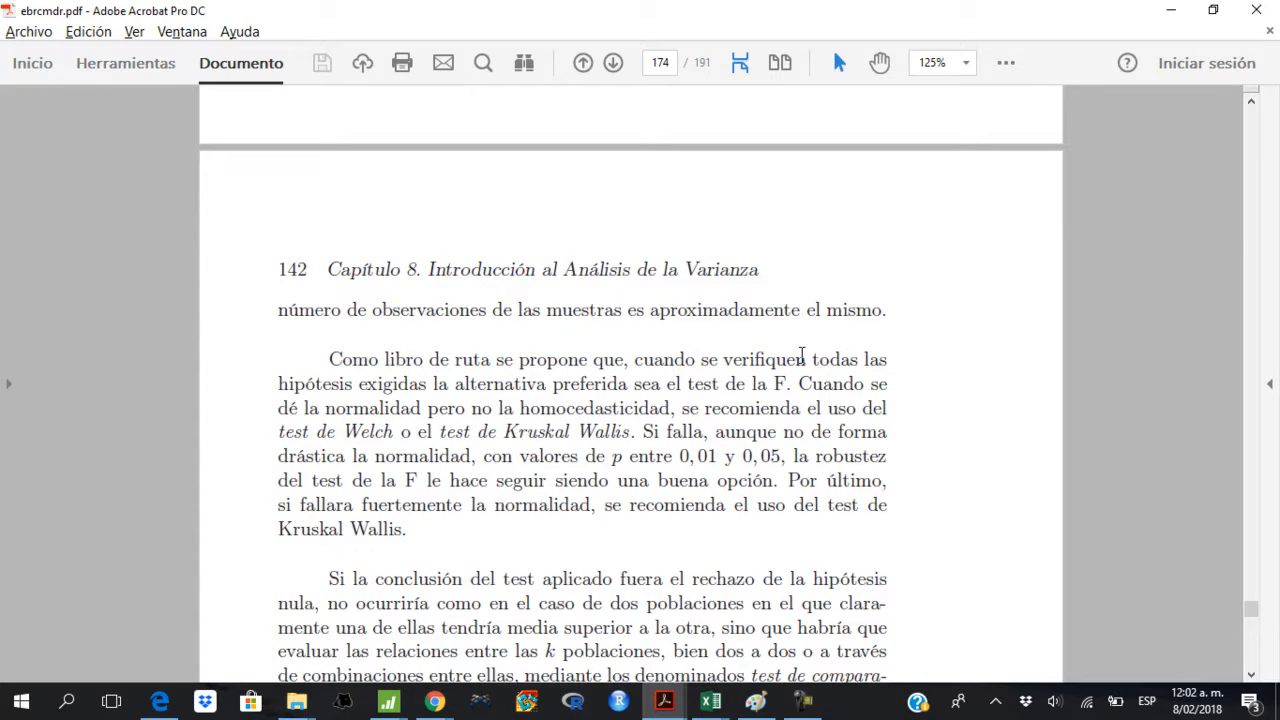
pyautogui.scroll(-2, 801, 354)
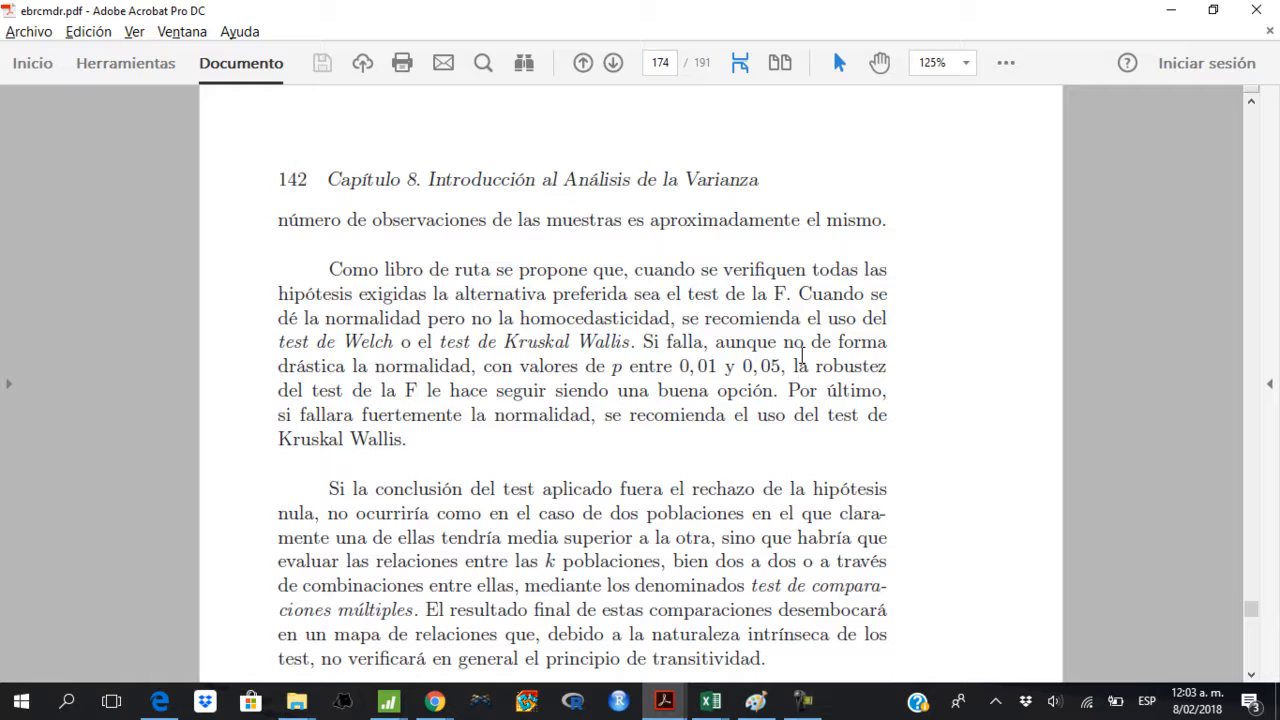
pyautogui.moveTo(278, 343); pyautogui.dragTo(630, 343)
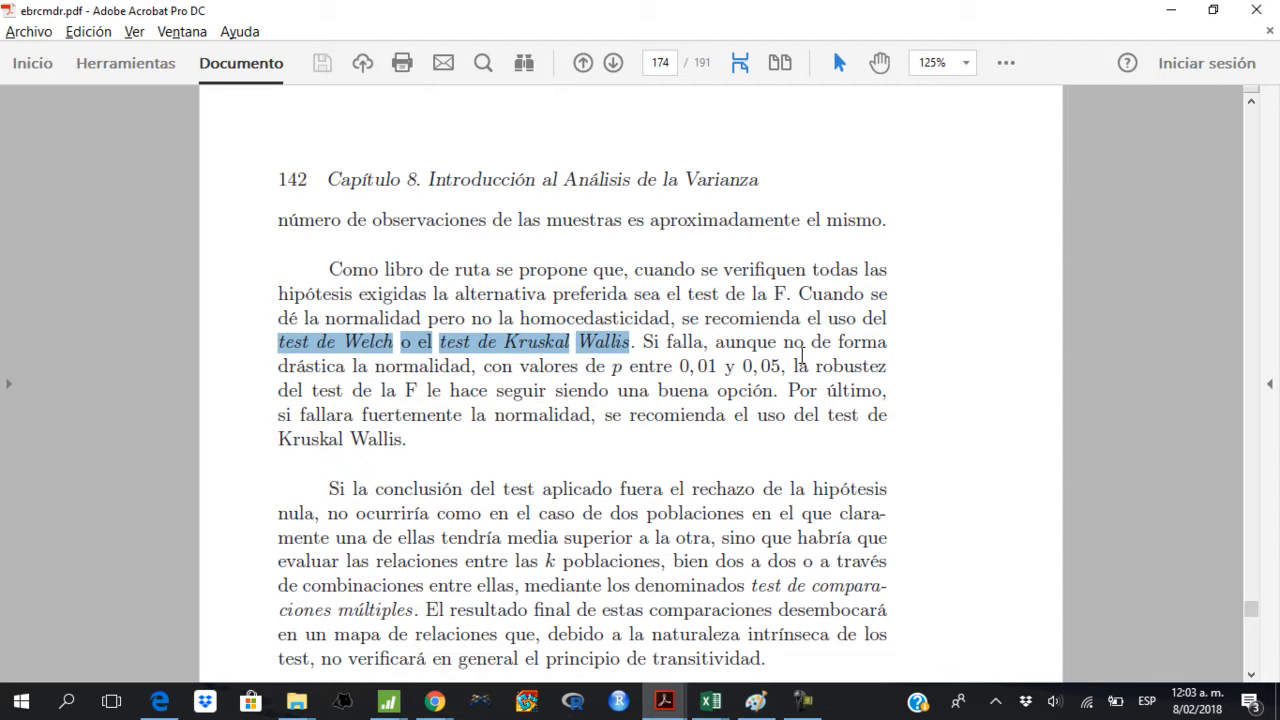
# - Examine Ejemplo 8.1 on page 175 at 177% zoom, selecting the text about studying homoscedasticity with the Barlett test
pyautogui.scroll(-10, 801, 356)
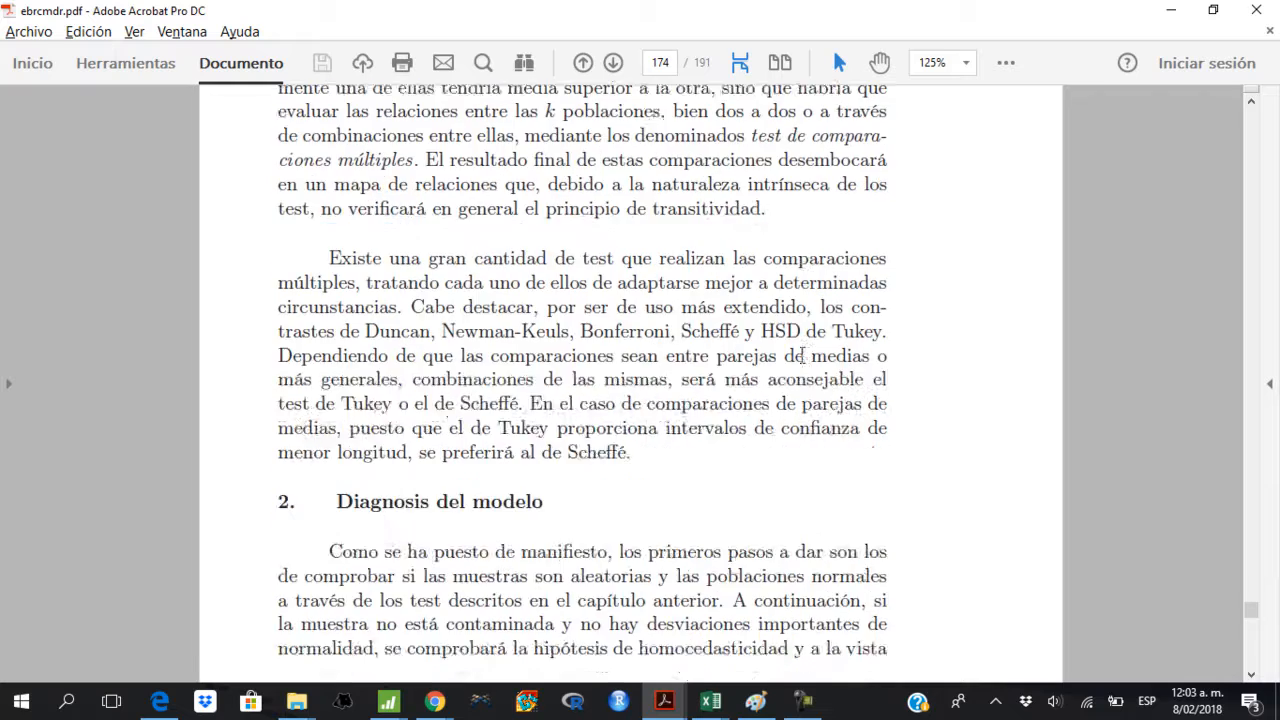
pyautogui.scroll(-6, 801, 362)
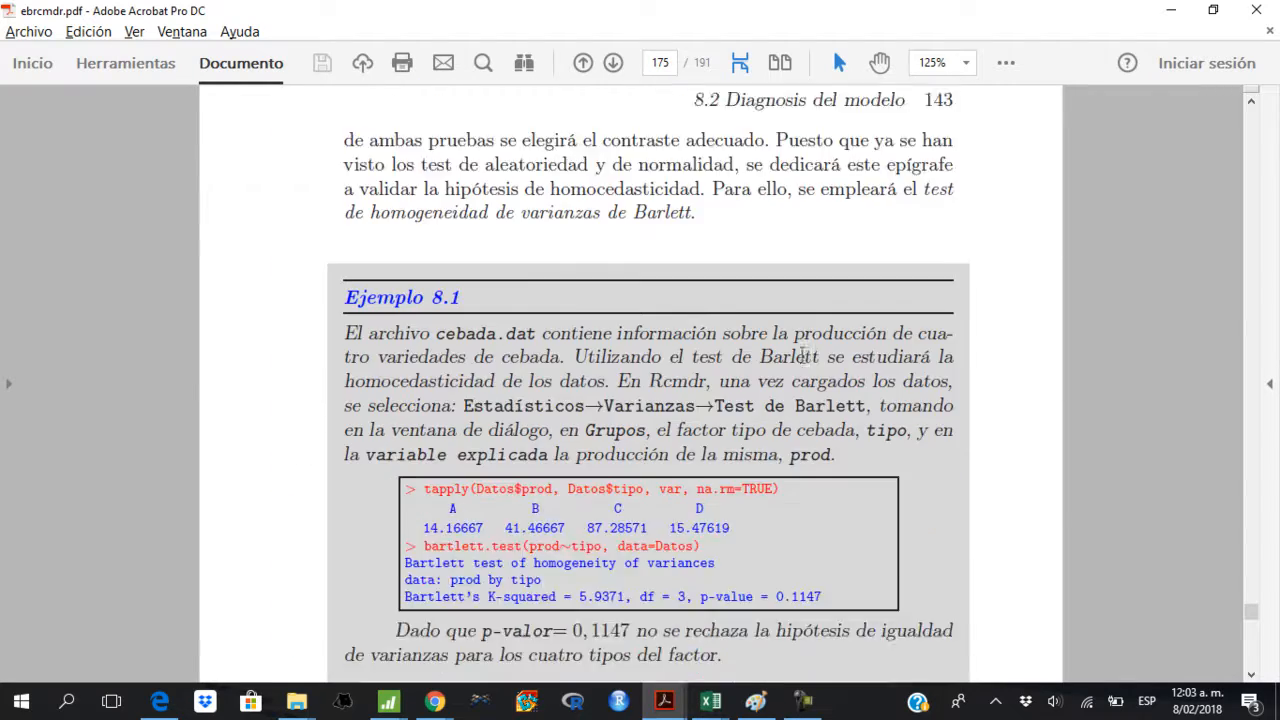
pyautogui.scroll(2, 801, 362)
pyautogui.scroll(2, 801, 362)
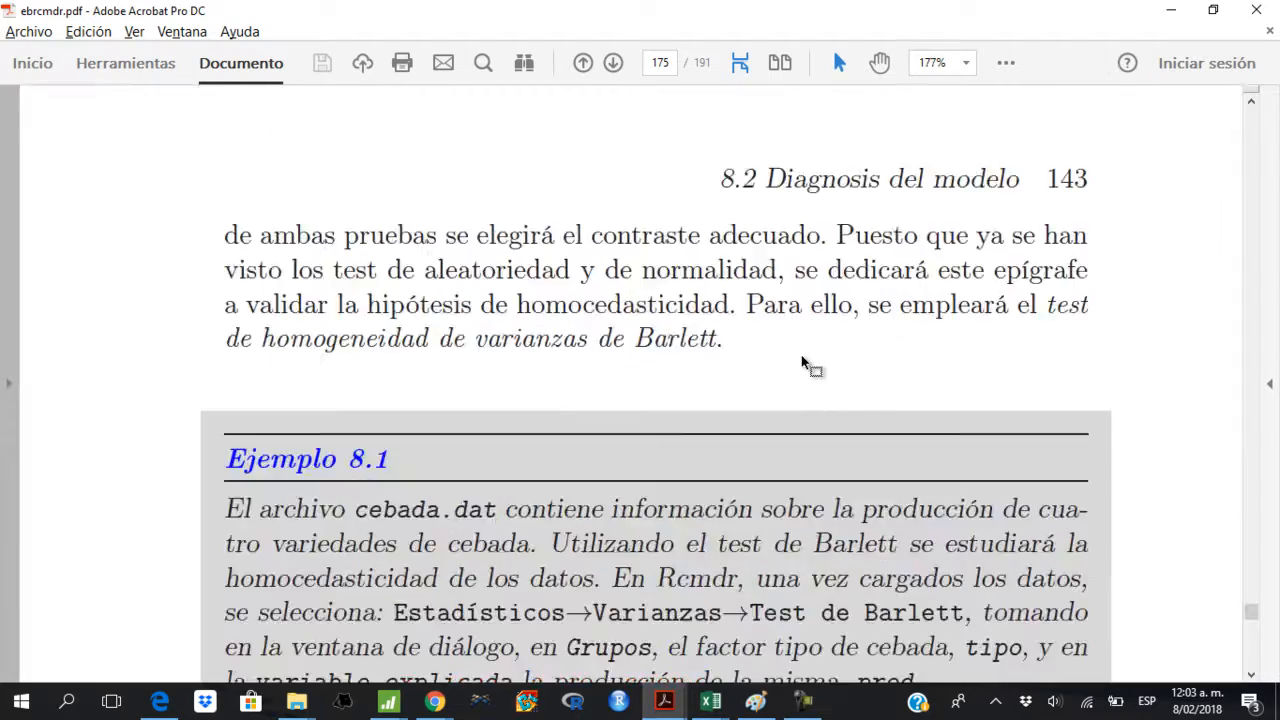
pyautogui.scroll(-1, 801, 362)
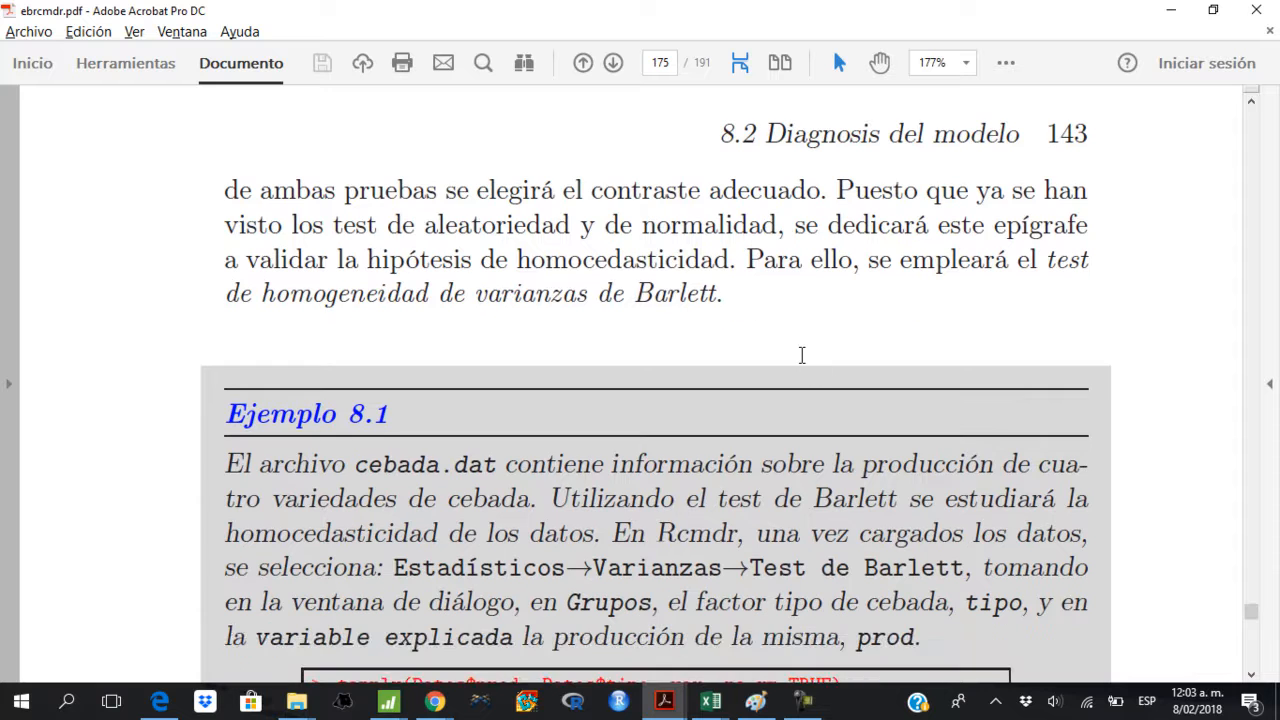
pyautogui.moveTo(368, 465)
pyautogui.mouseDown()
pyautogui.moveTo(993, 465)
pyautogui.moveTo(604, 465)
pyautogui.moveTo(548, 499)
pyautogui.moveTo(1056, 499)
pyautogui.mouseUp()
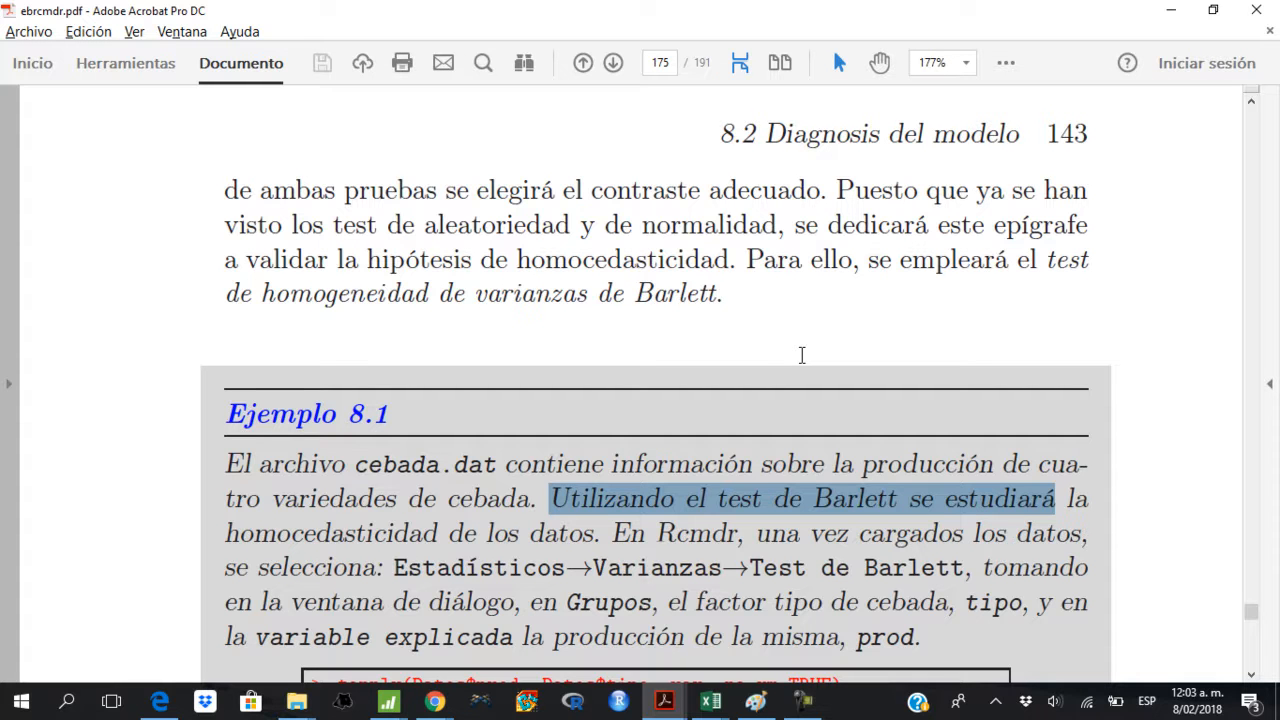
pyautogui.moveTo(1056, 499)
pyautogui.mouseDown()
pyautogui.moveTo(908, 499)
pyautogui.moveTo(962, 533)
pyautogui.moveTo(1082, 533)
pyautogui.moveTo(785, 533)
pyautogui.mouseUp()
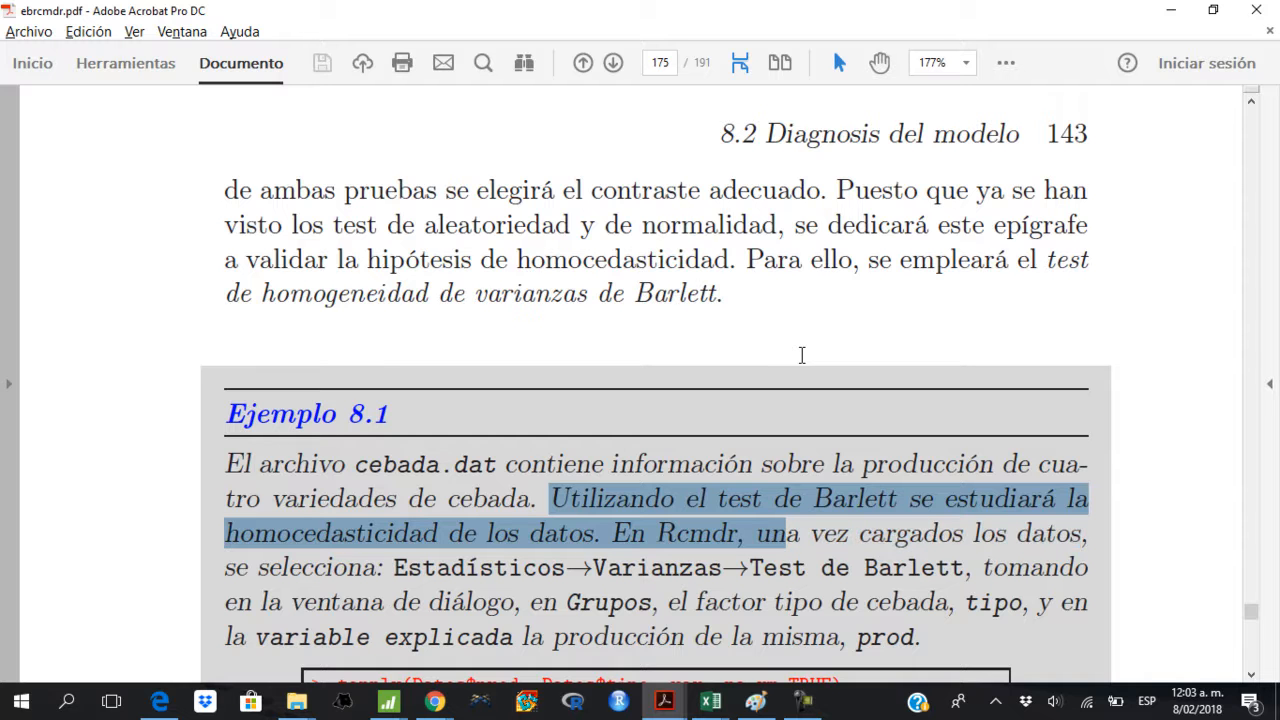
pyautogui.scroll(-3, 803, 360)
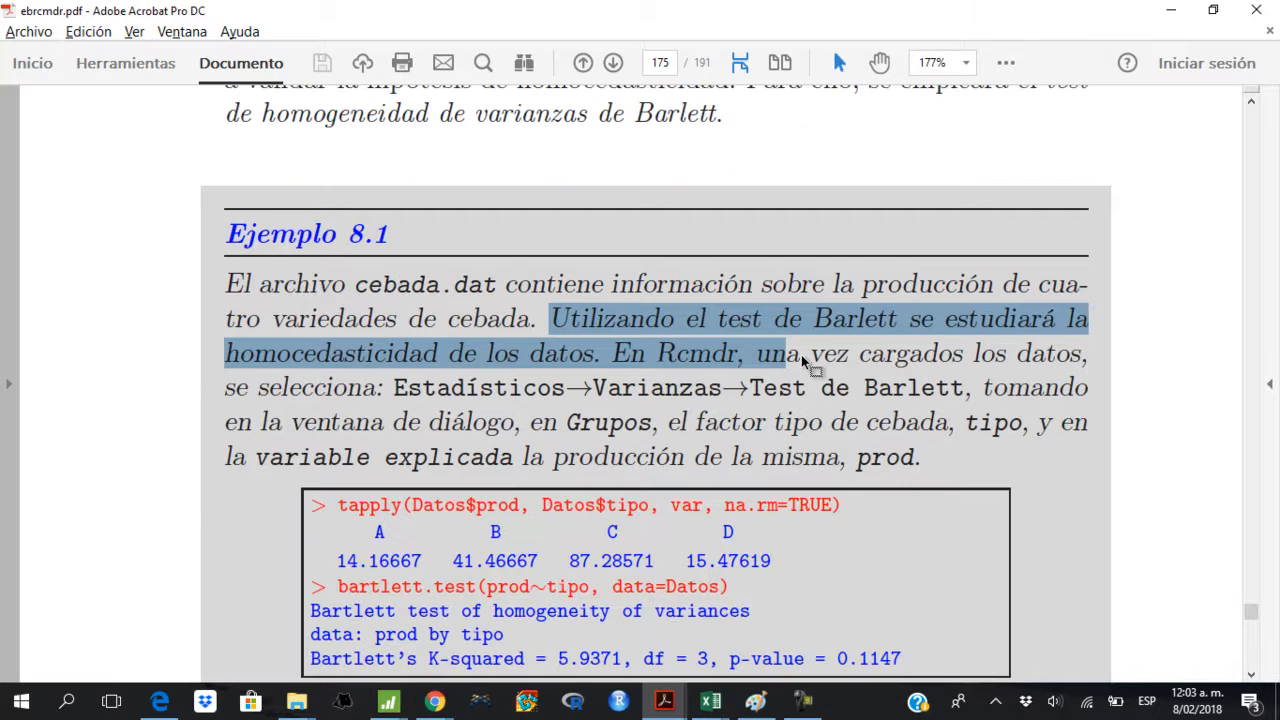
pyautogui.scroll(-2, 803, 360)
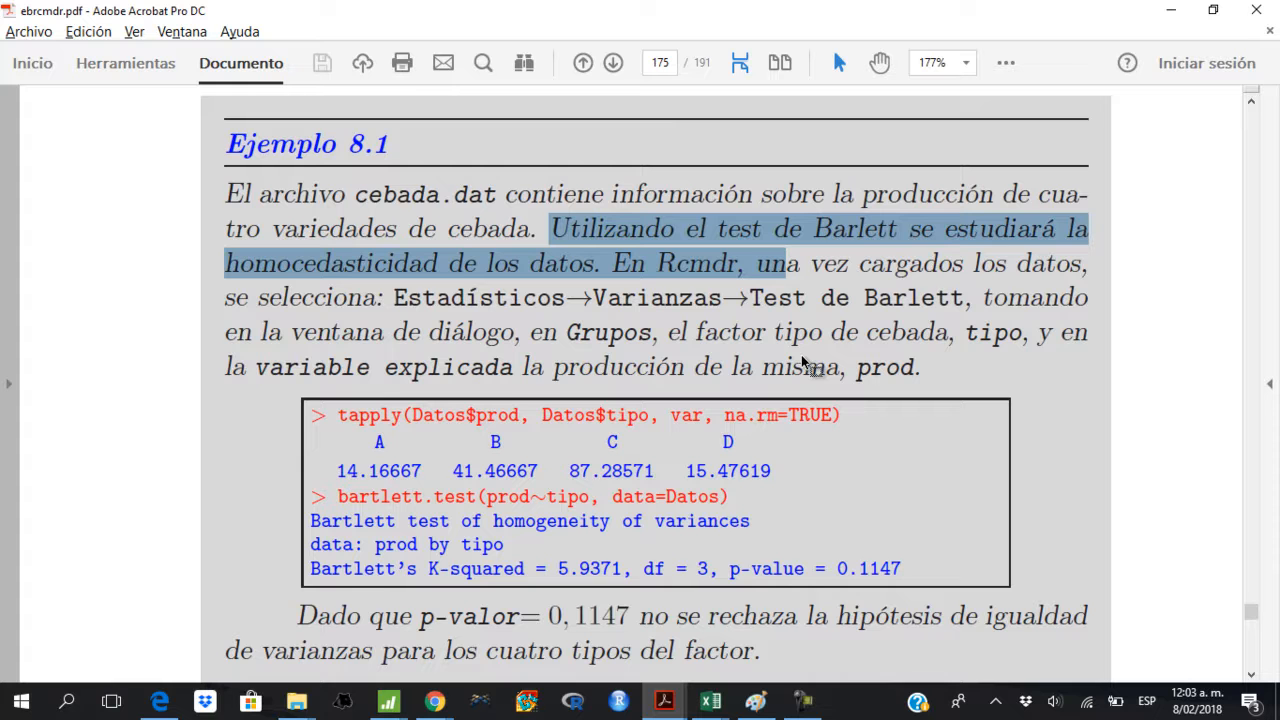
pyautogui.scroll(1, 803, 362)
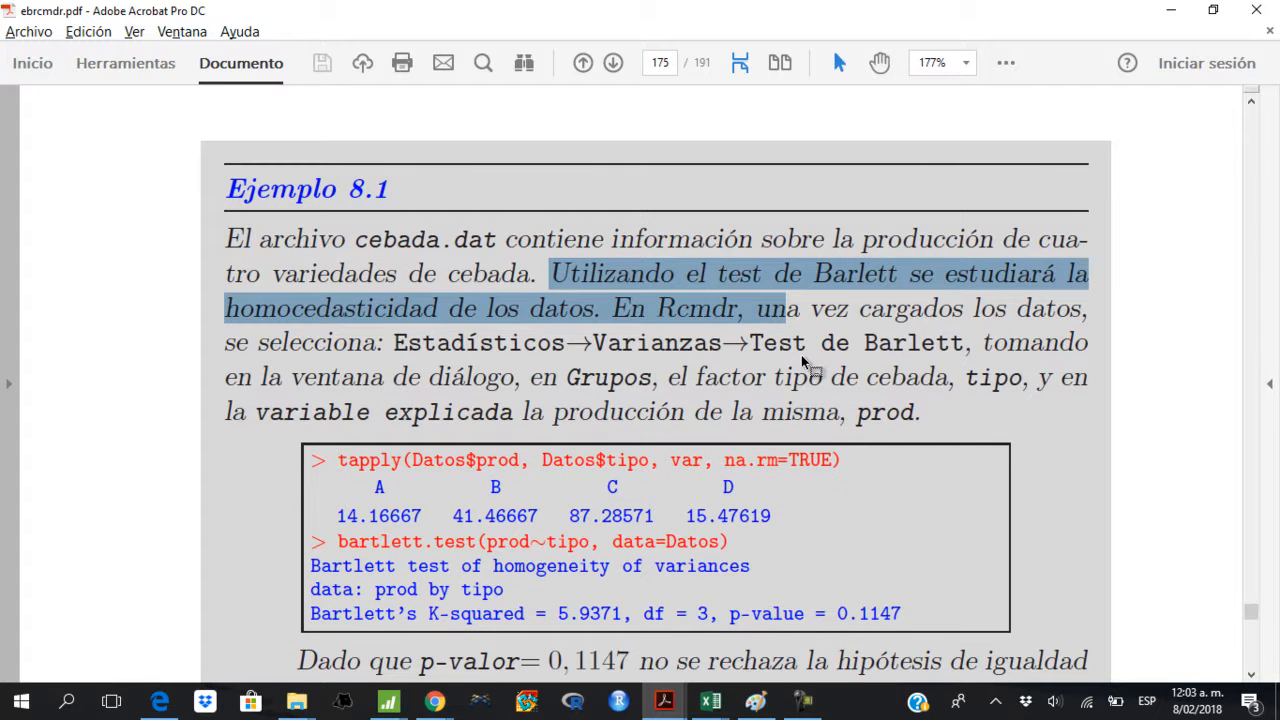
pyautogui.scroll(-1, 803, 362)
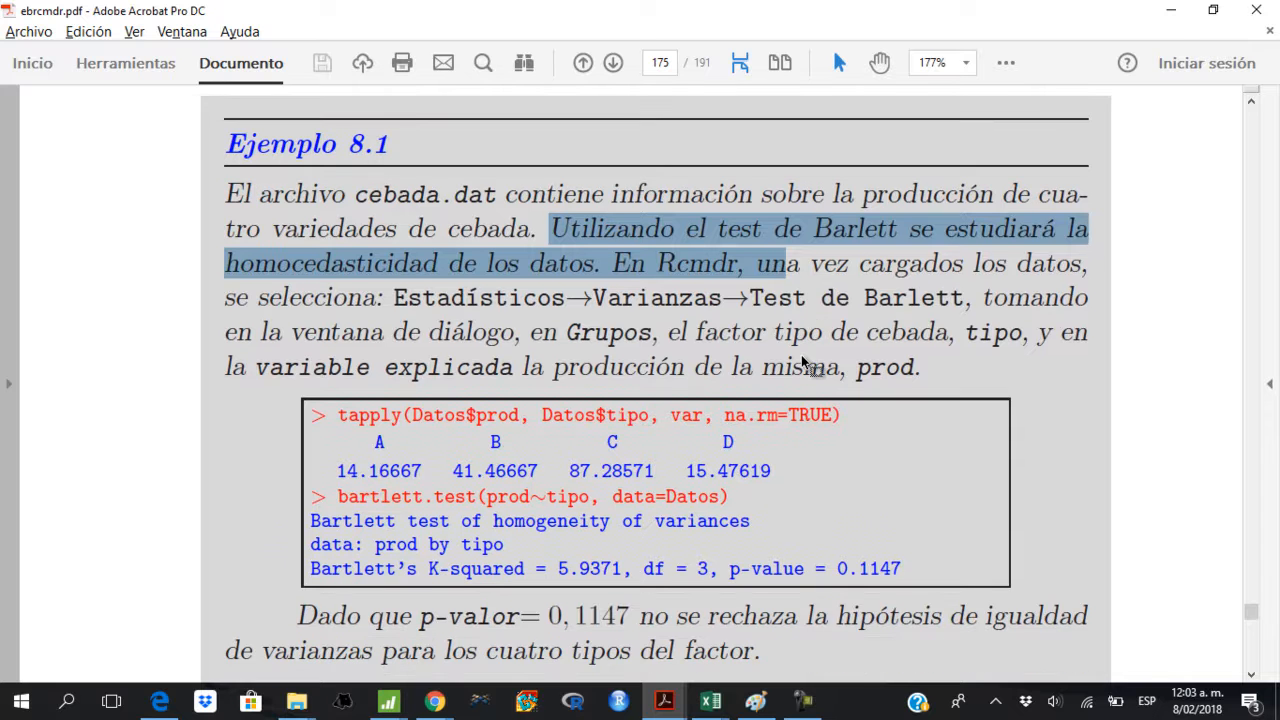
pyautogui.scroll(1, 803, 362)
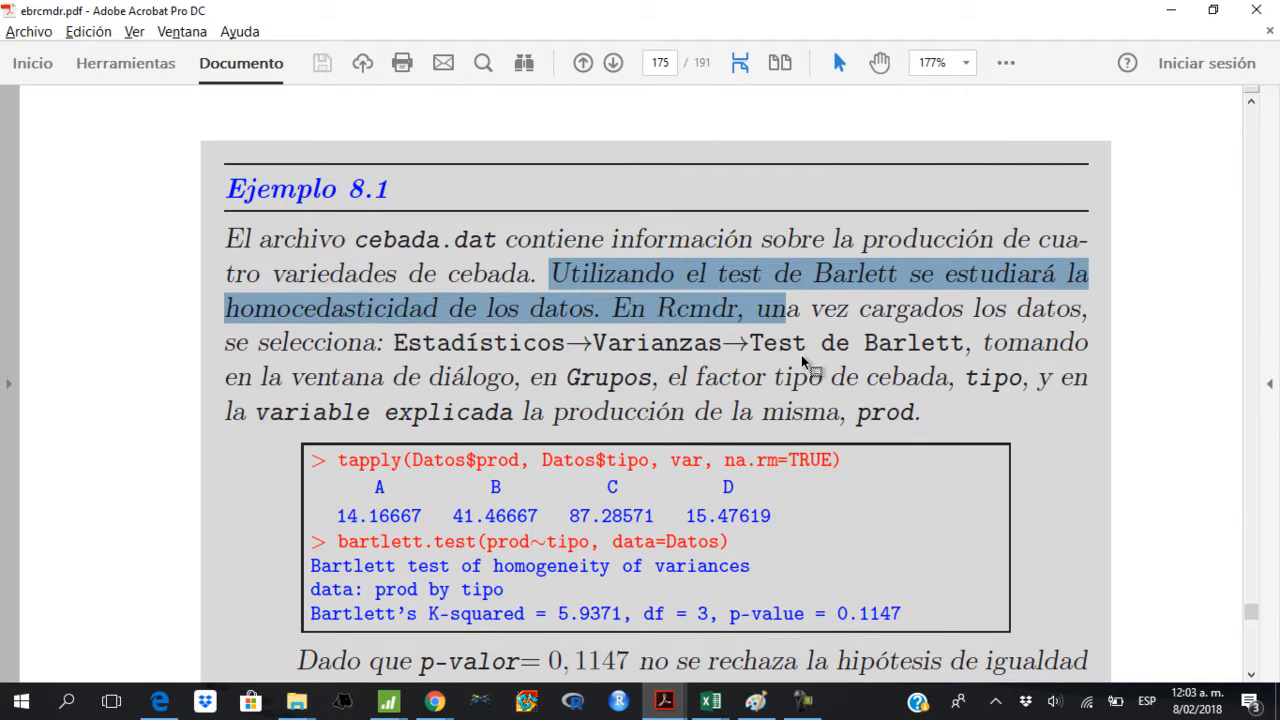
# - Clear the text selection in Ejemplo 8.1 and start a new 64-bit R session
pyautogui.hotkey('alt', 'Tab')
pyautogui.hotkey('alt', 'Tab')
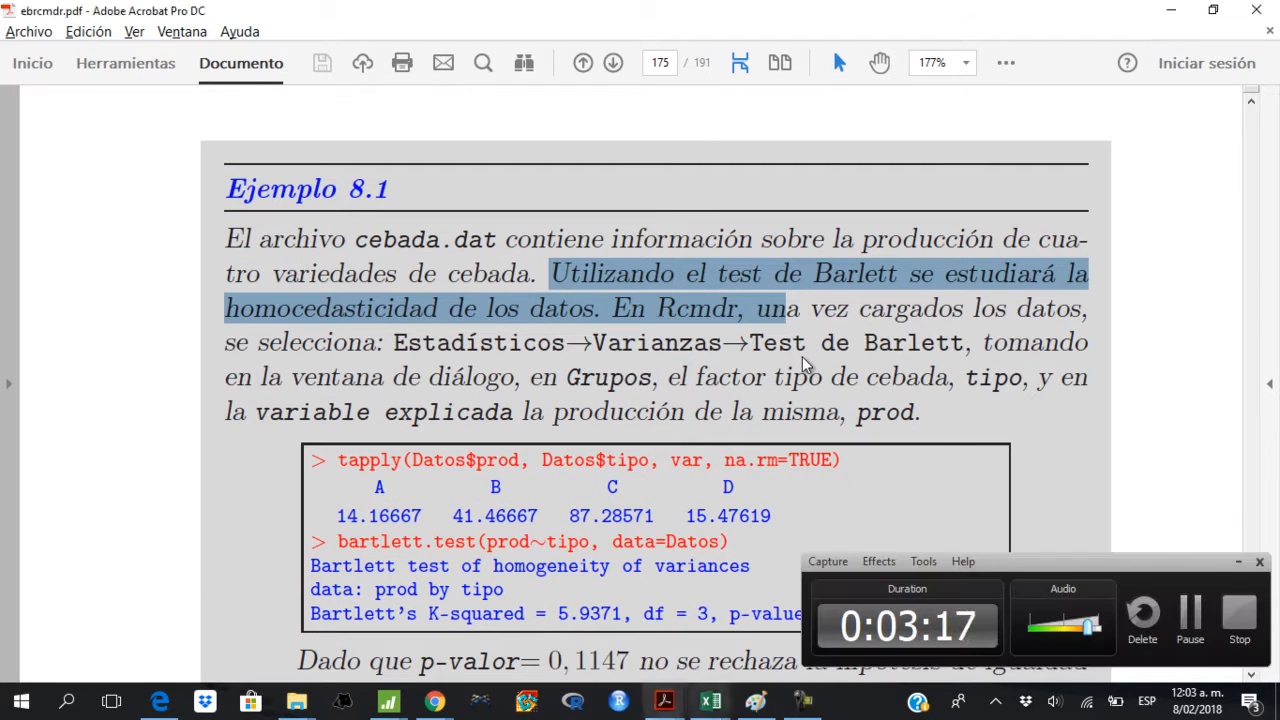
pyautogui.click(803, 362)
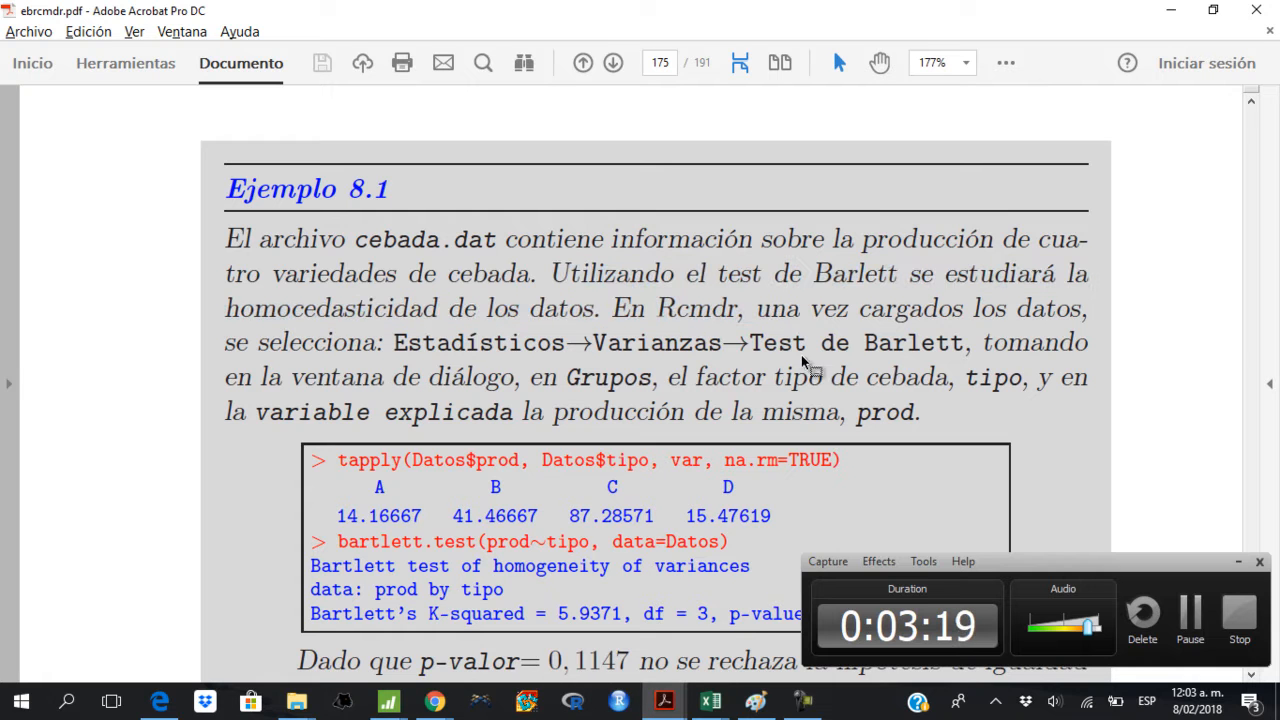
pyautogui.click(1238, 562)
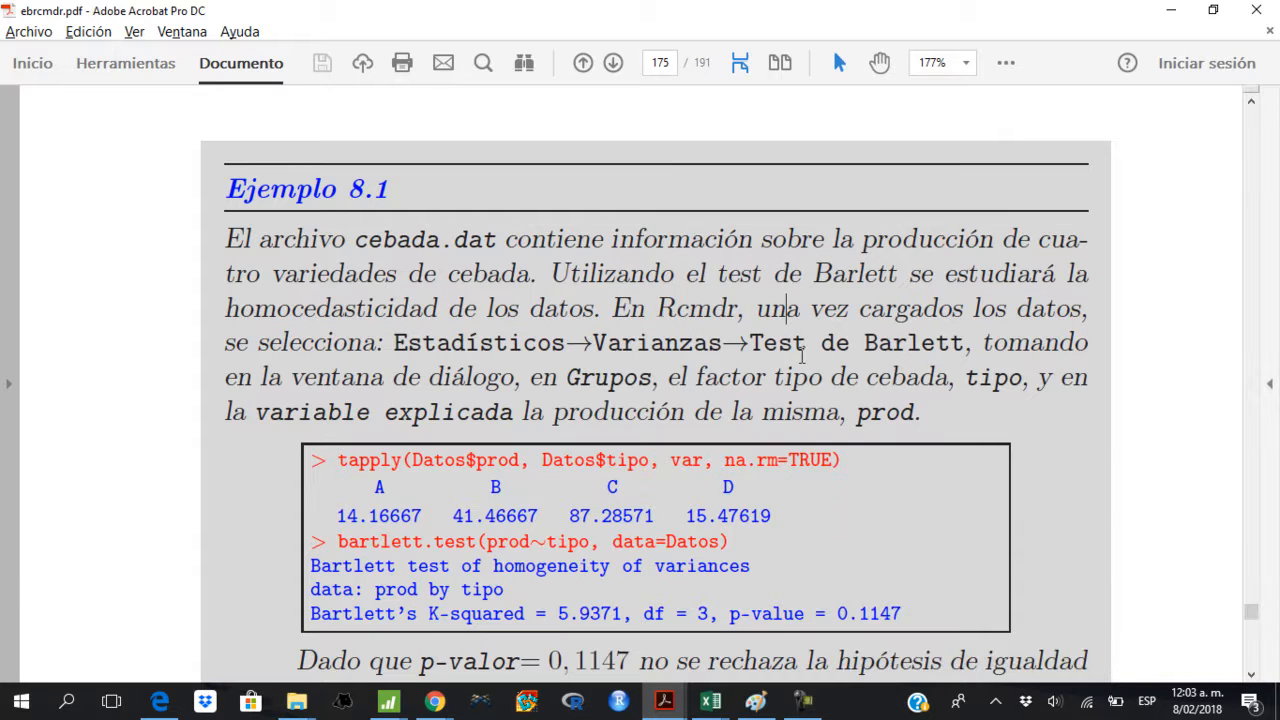
pyautogui.click(573, 701)
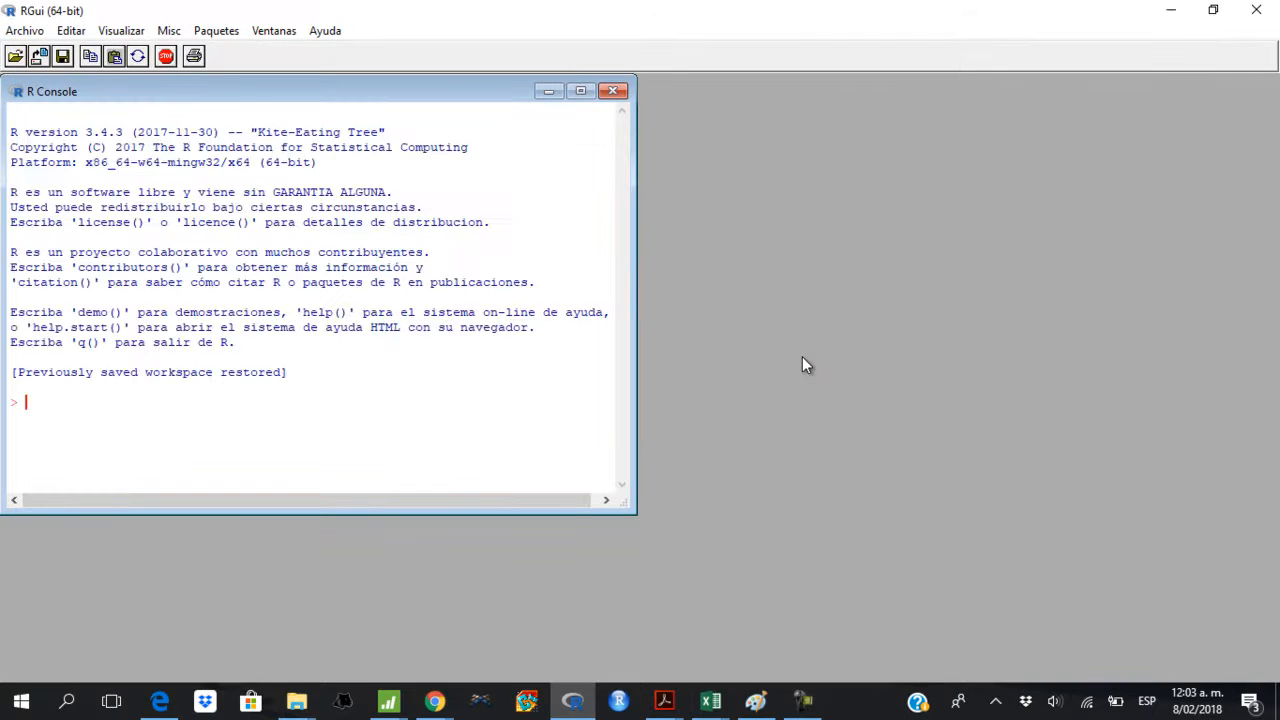
# - Load the Rcmdr package with library(Rcmdr) and maximize the R Commander window
pyautogui.write('library(')
pyautogui.write('cmdr)')
pyautogui.press('Return')
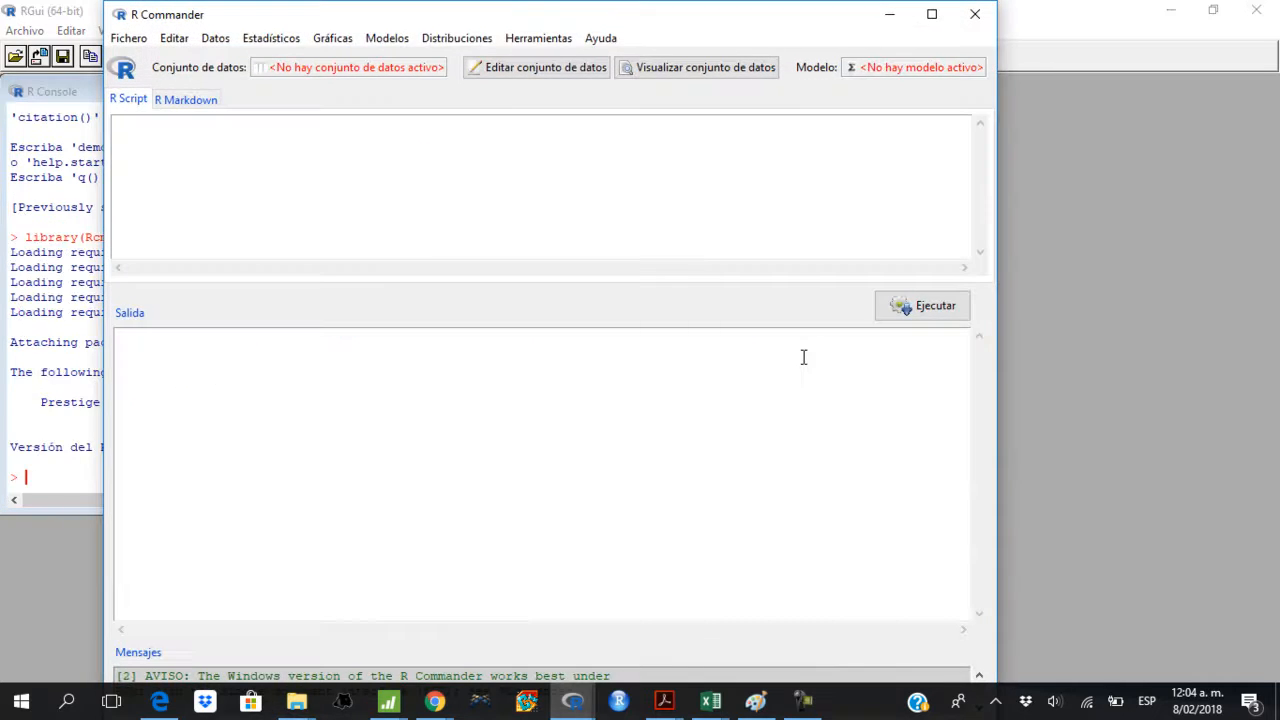
pyautogui.press('super+Up')
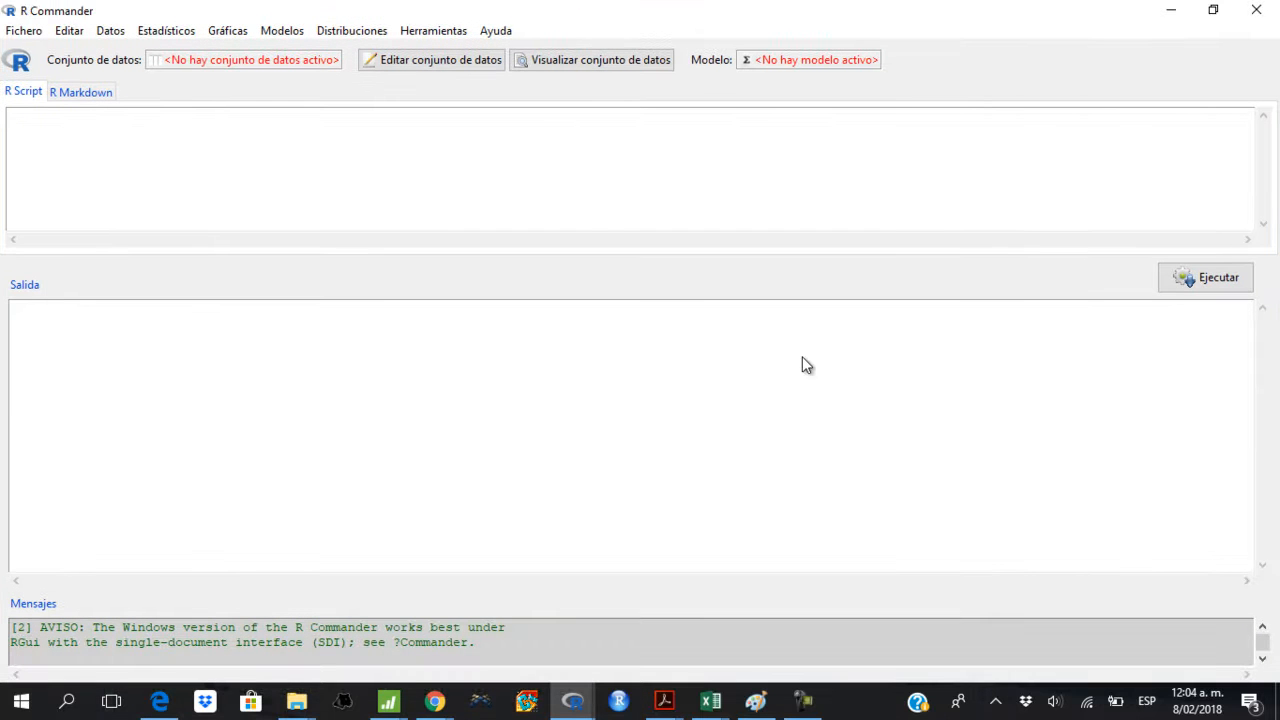
# - Switch to the ebrcmdr.pdf book in Acrobat and select the mentions of cebada and the cebada.dat file in Ejemplo 8.1
pyautogui.hotkey('alt', 'Tab')
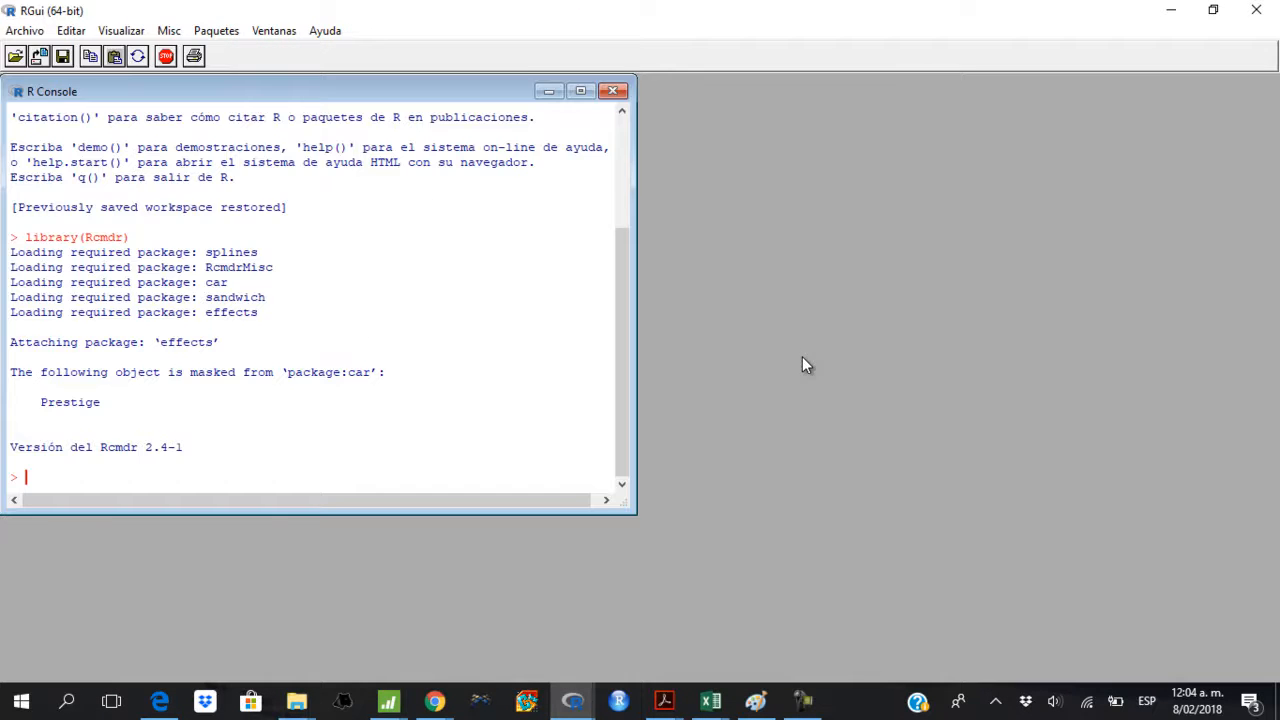
pyautogui.hotkey('alt', 'Tab')
pyautogui.press('Tab')
pyautogui.press('Tab')
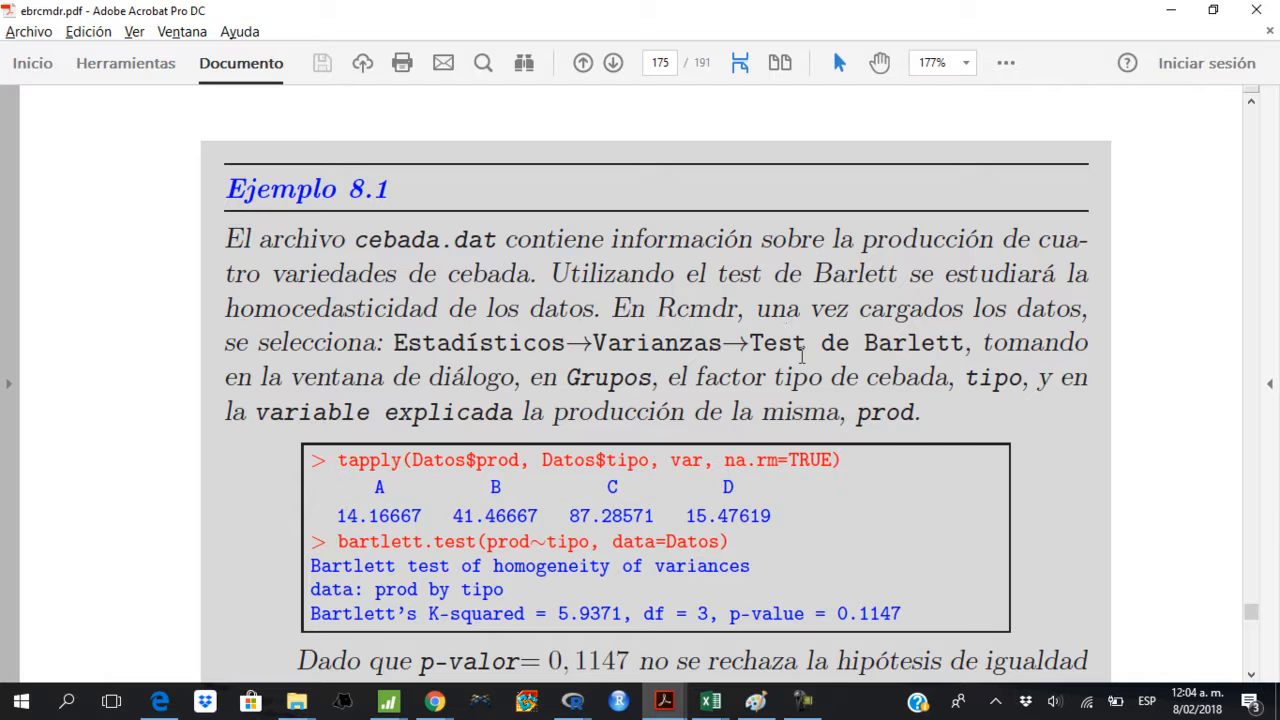
pyautogui.moveTo(448, 274); pyautogui.dragTo(501, 274)
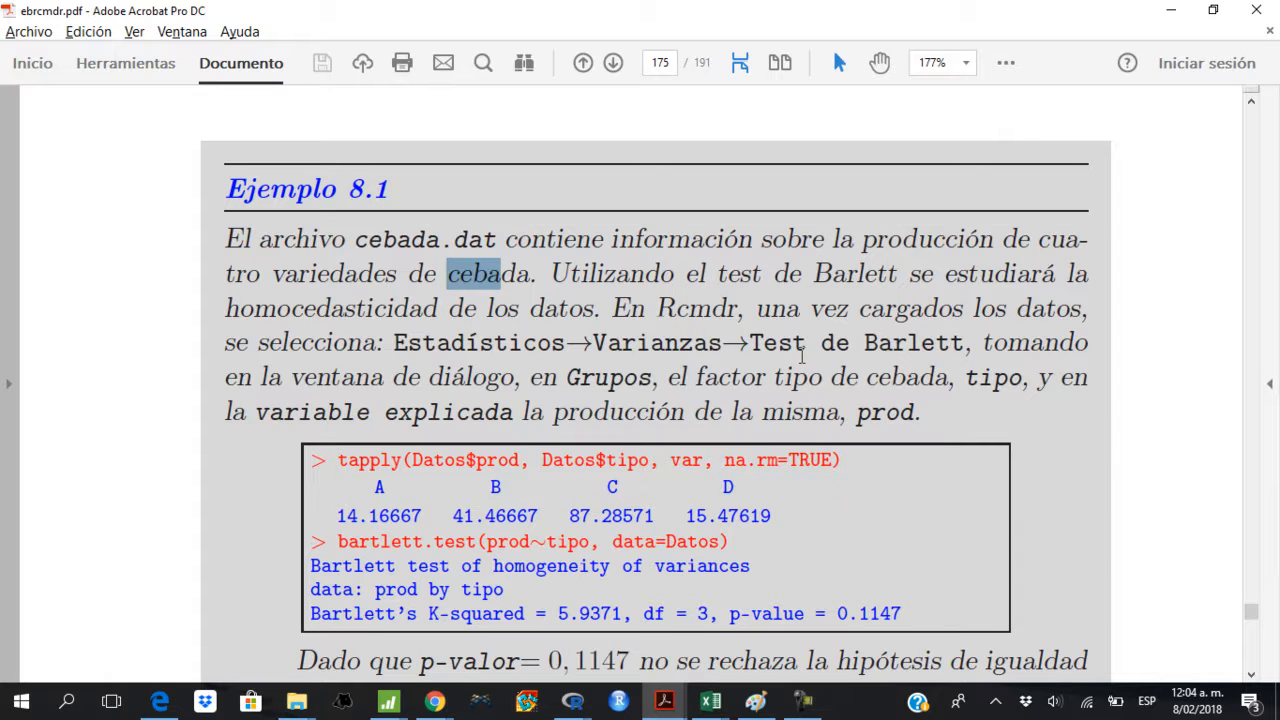
pyautogui.moveTo(354, 241); pyautogui.dragTo(468, 241)
# - In R Commander, import the local text file cebada.dat as a data set named Cebada, keeping the default import options
pyautogui.hotkey('alt', 'Tab')
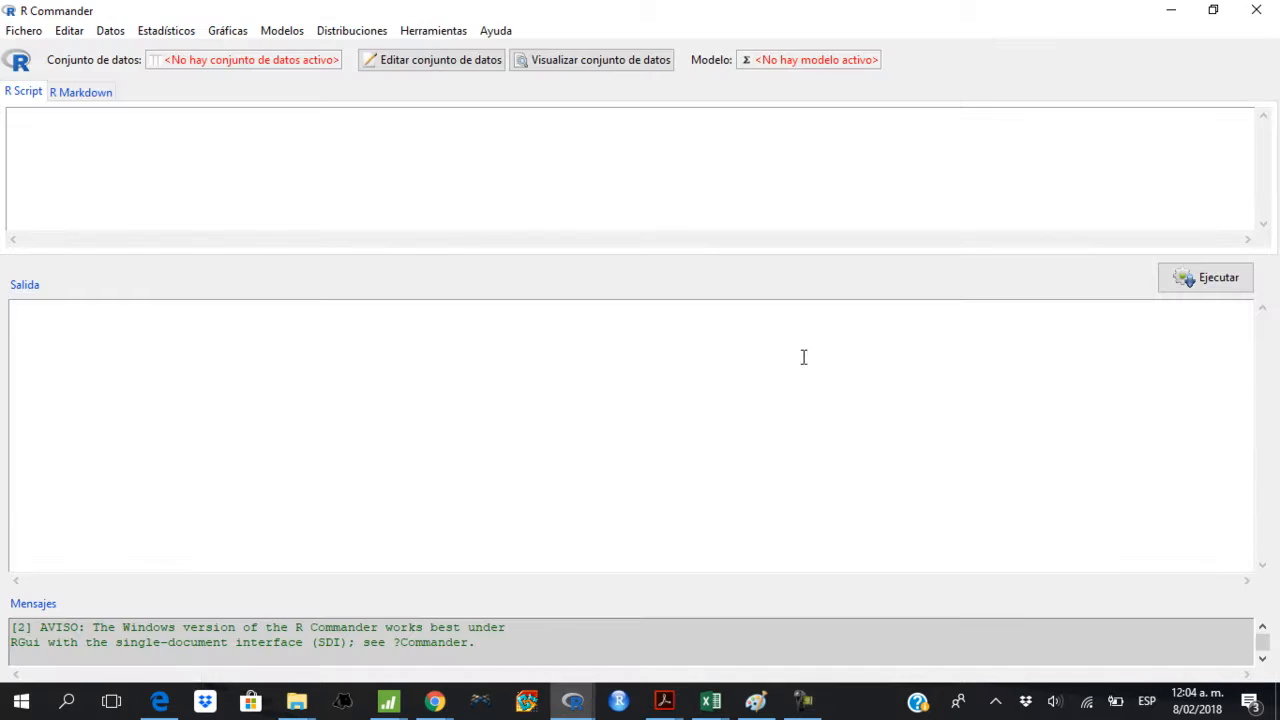
pyautogui.click(110, 30)
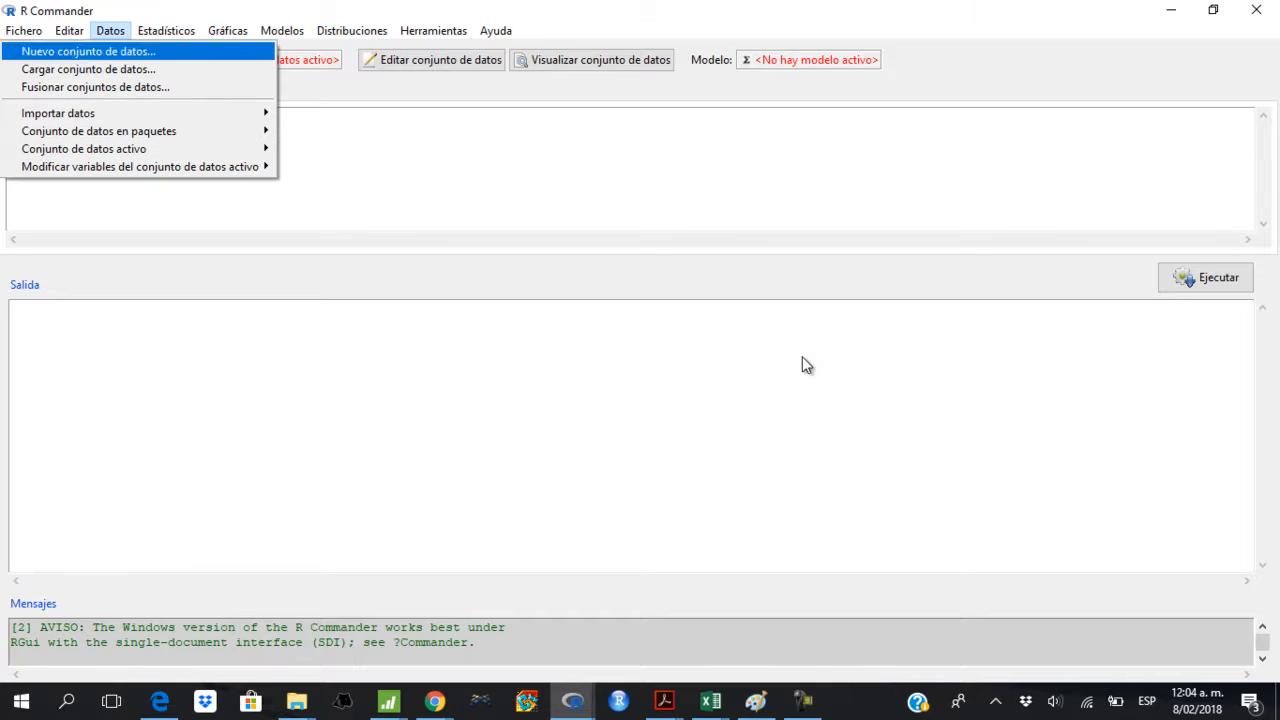
pyautogui.moveTo(120, 113)
pyautogui.click(404, 113)
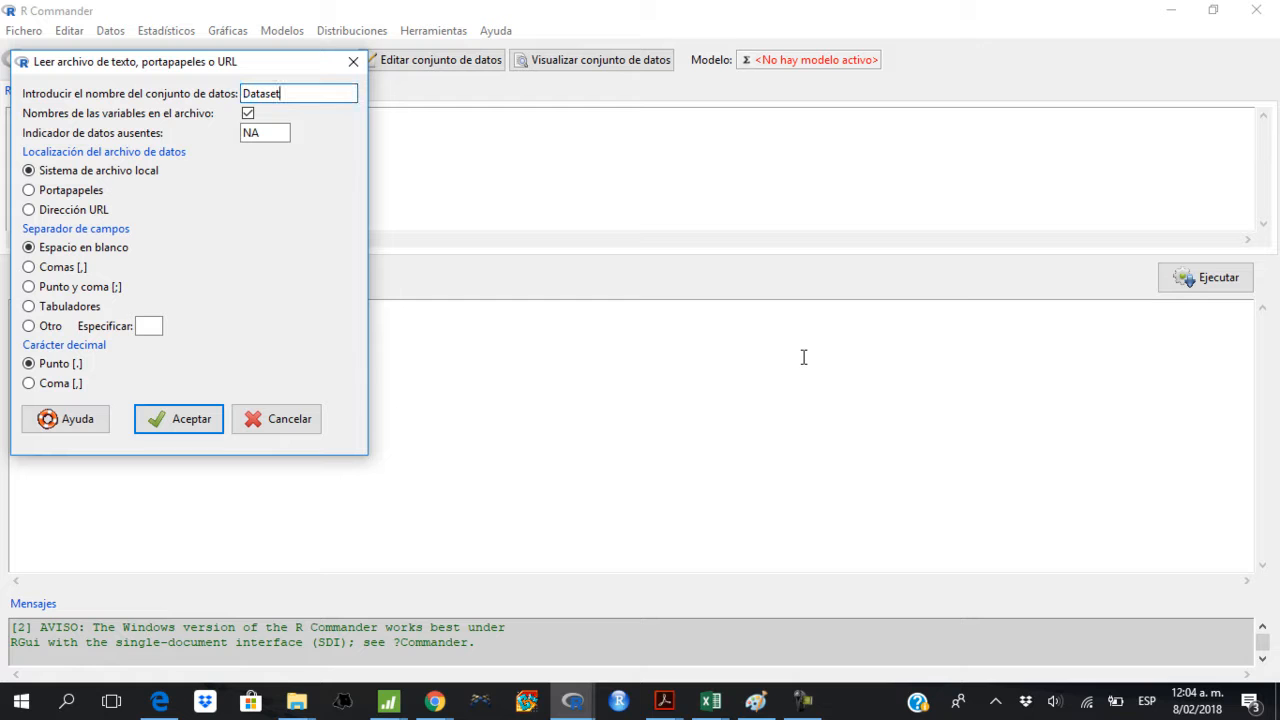
pyautogui.write('Cebada')
pyautogui.press('Return')
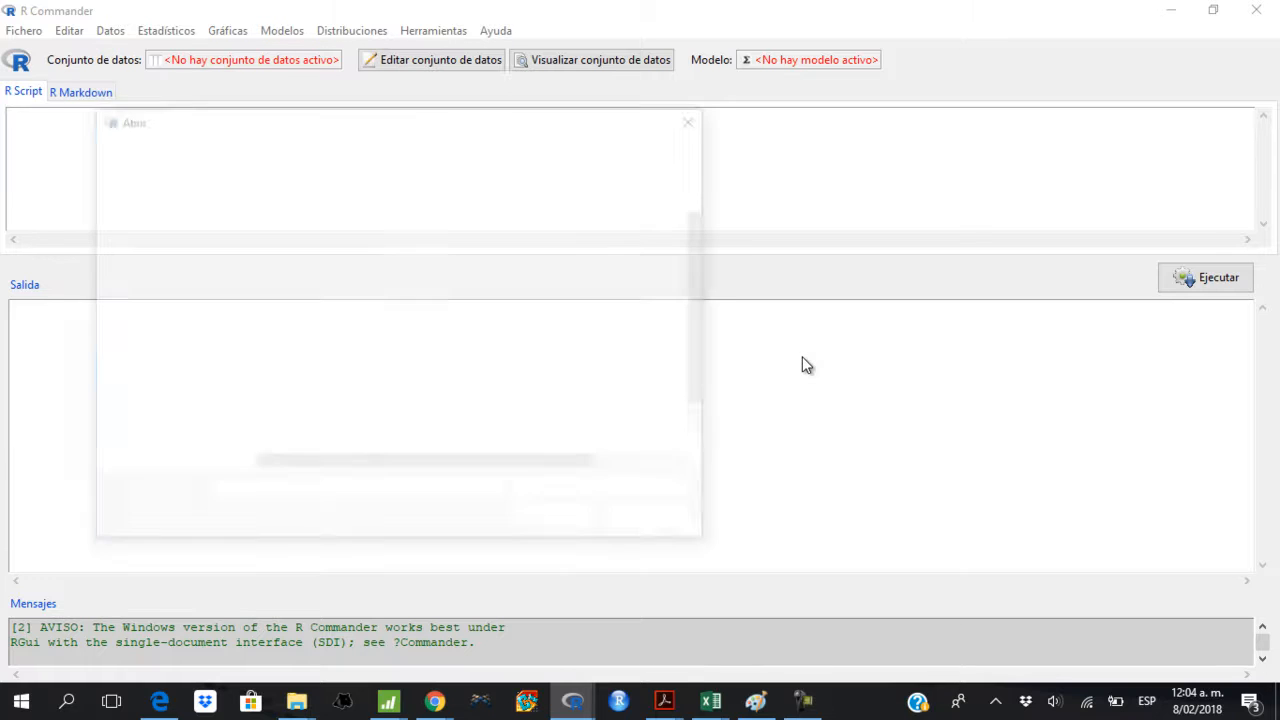
pyautogui.click(318, 272)
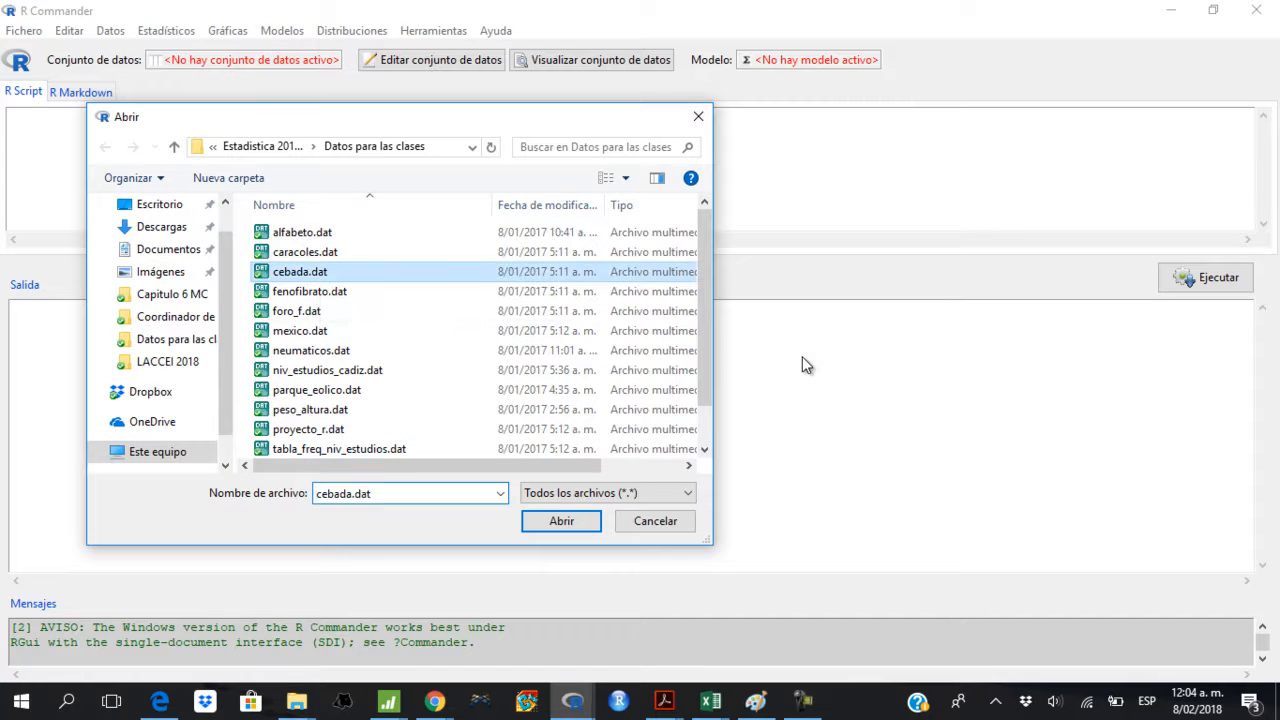
pyautogui.press('Return')
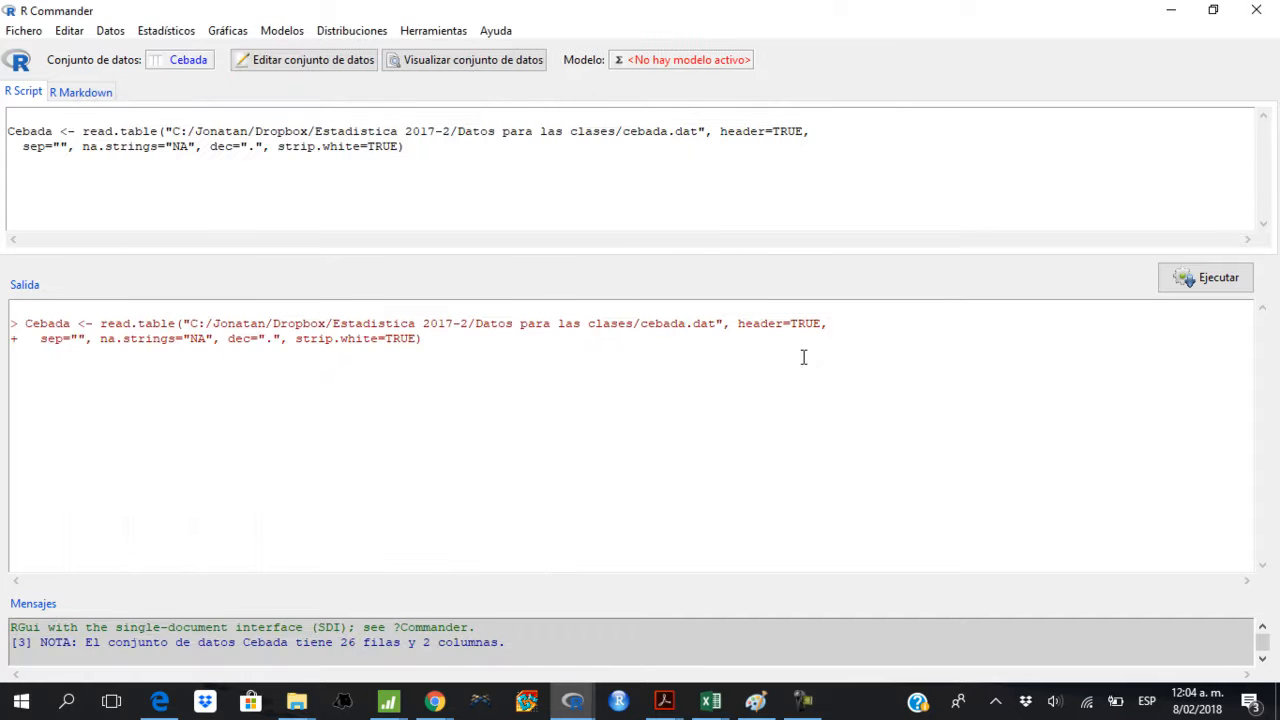
# - View the Cebada data set and examine its prod values by tipo, marking the rows of type C
pyautogui.click(465, 60)
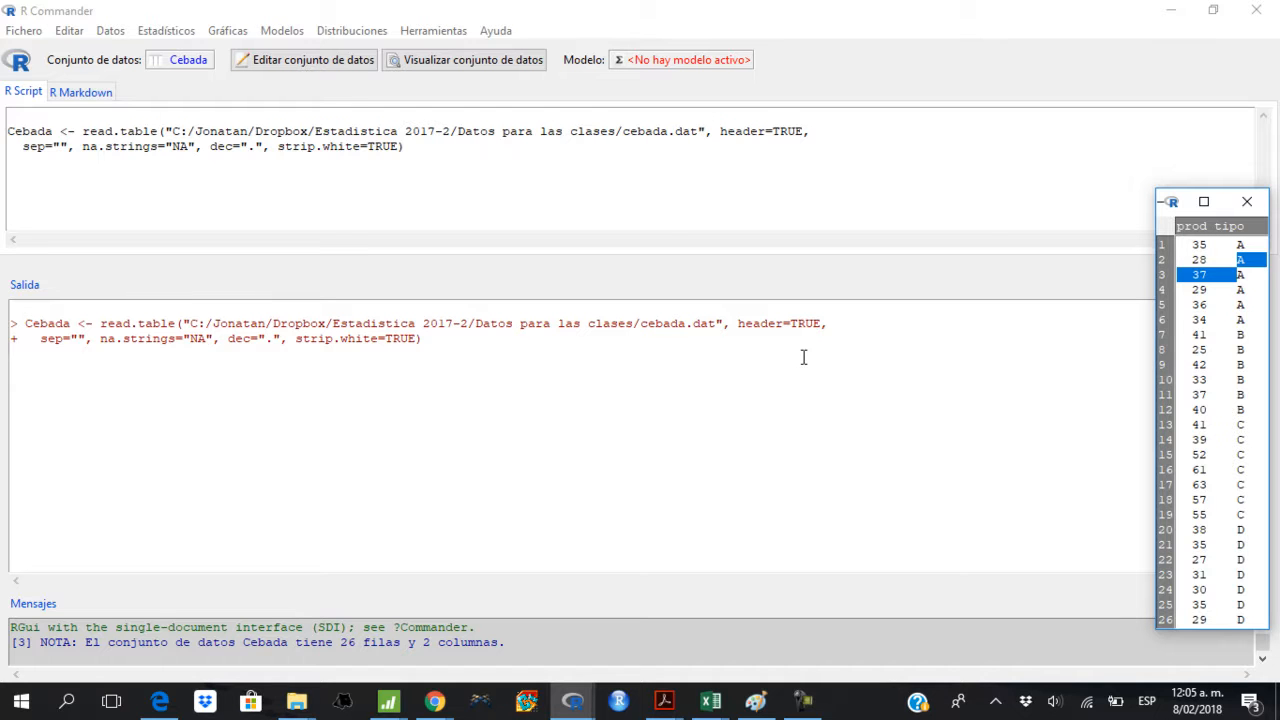
pyautogui.doubleClick(1240, 320)
pyautogui.moveTo(1240, 335); pyautogui.dragTo(1246, 515)
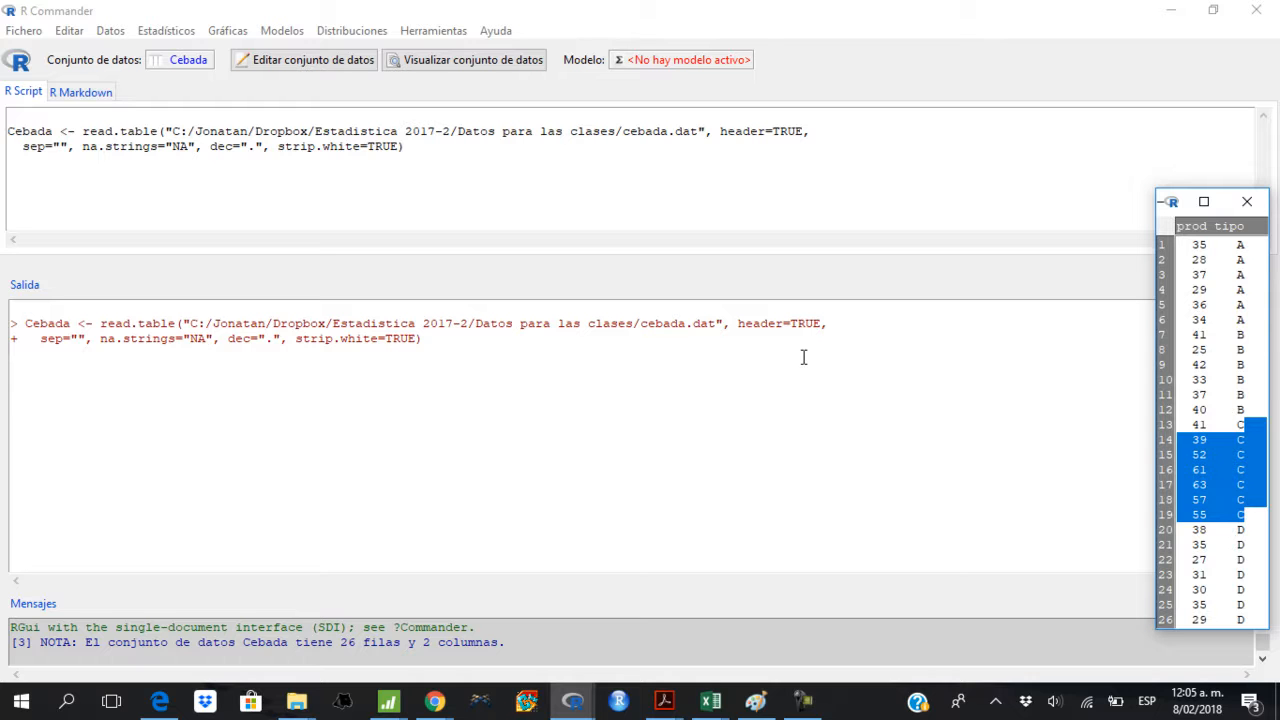
pyautogui.moveTo(1238, 425); pyautogui.dragTo(1243, 515)
pyautogui.click(804, 357)
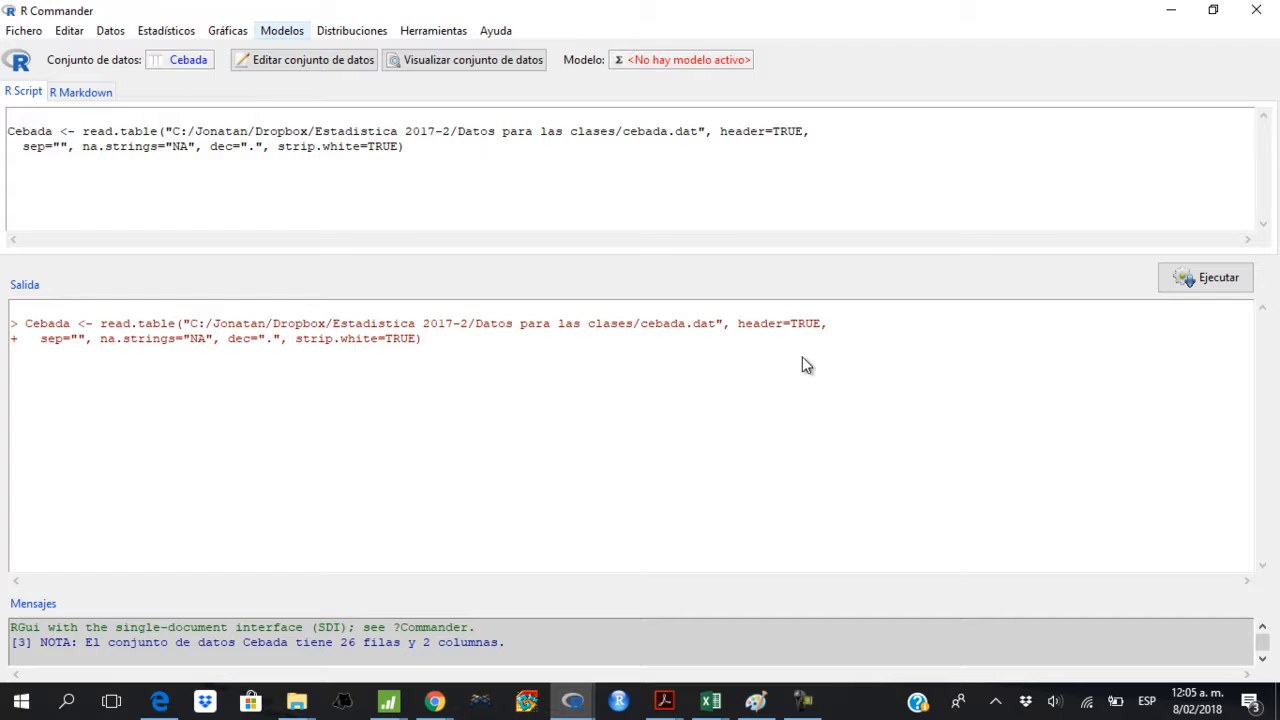
# - Draw a box plot of prod grouped by tipo
pyautogui.click(227, 30)
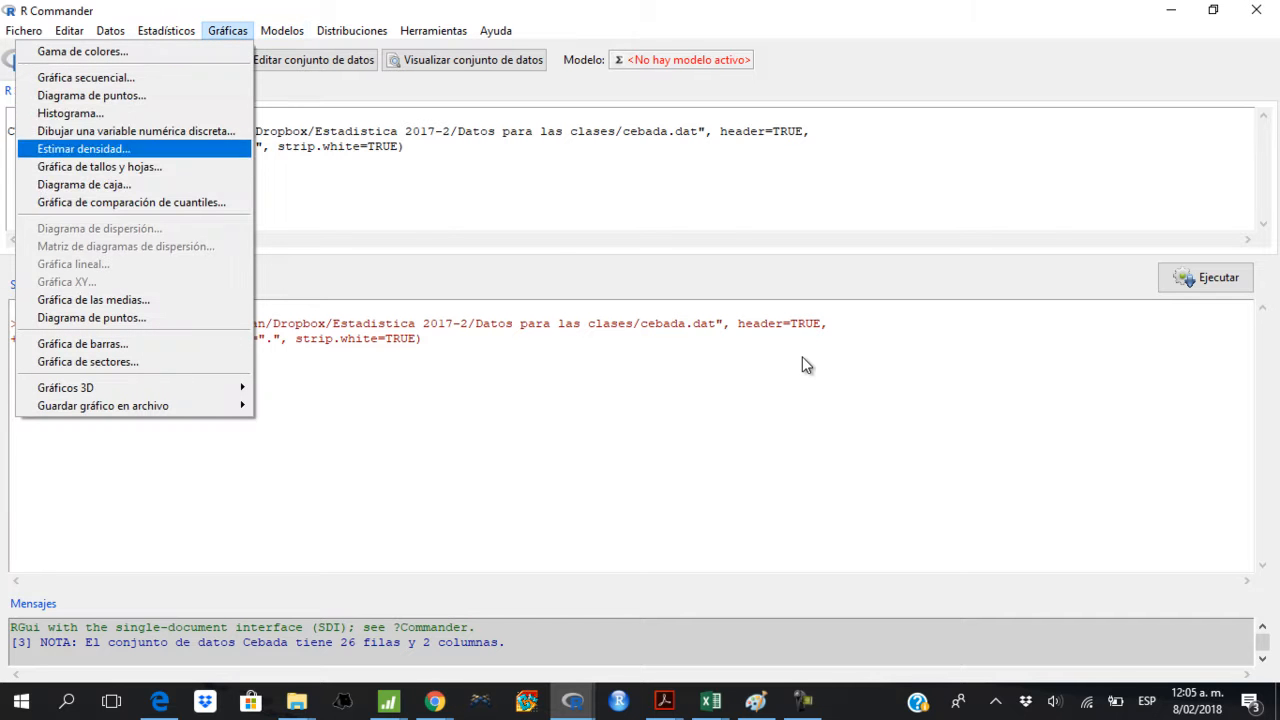
pyautogui.click(84, 184)
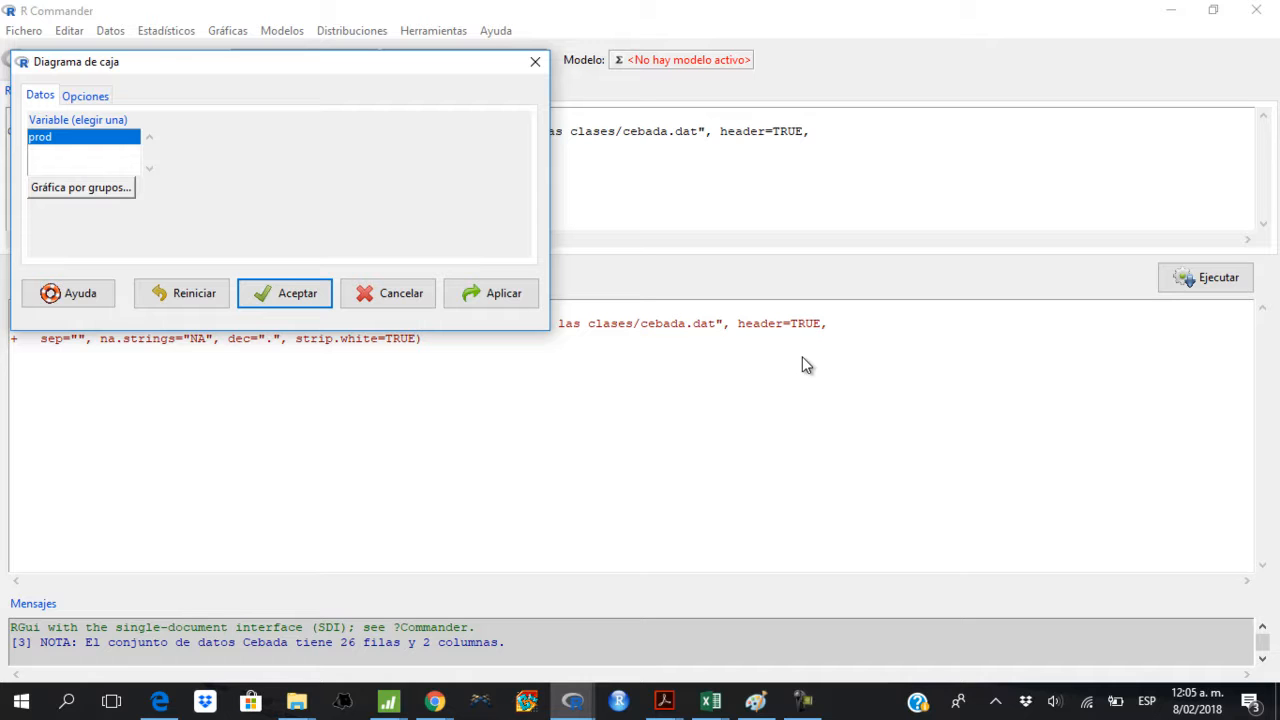
pyautogui.click(81, 187)
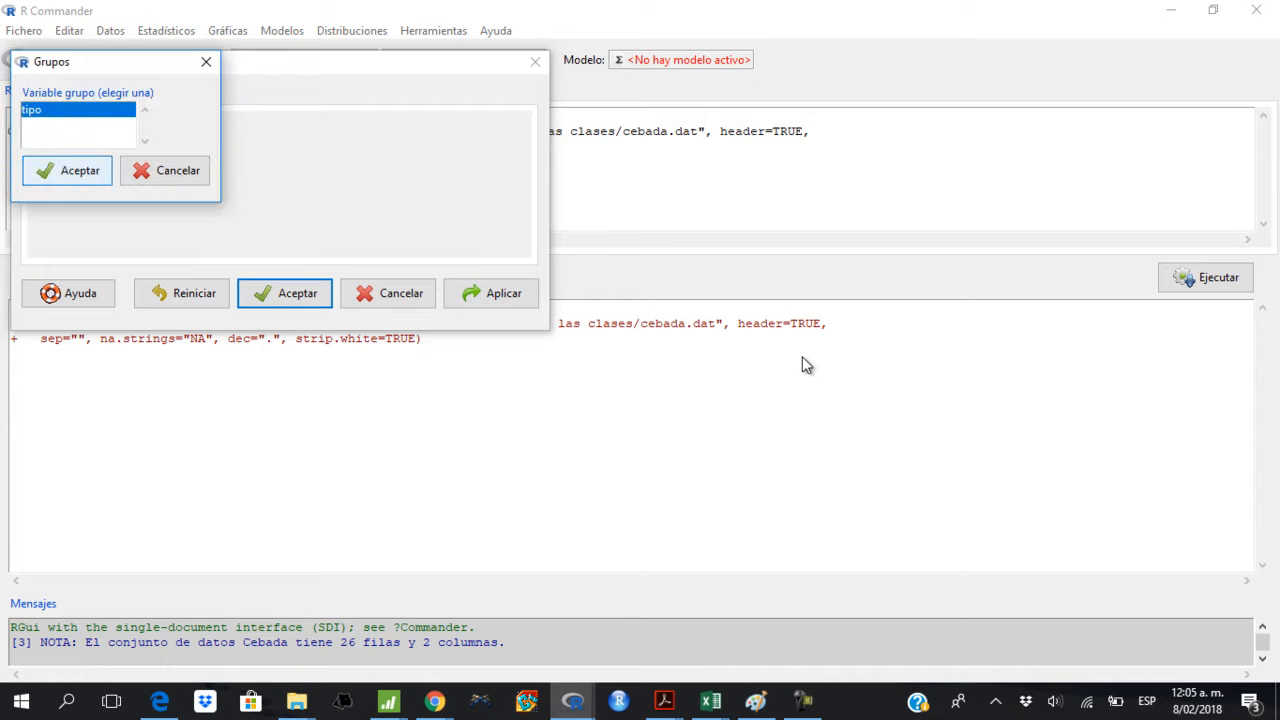
pyautogui.click(67, 171)
pyautogui.click(285, 293)
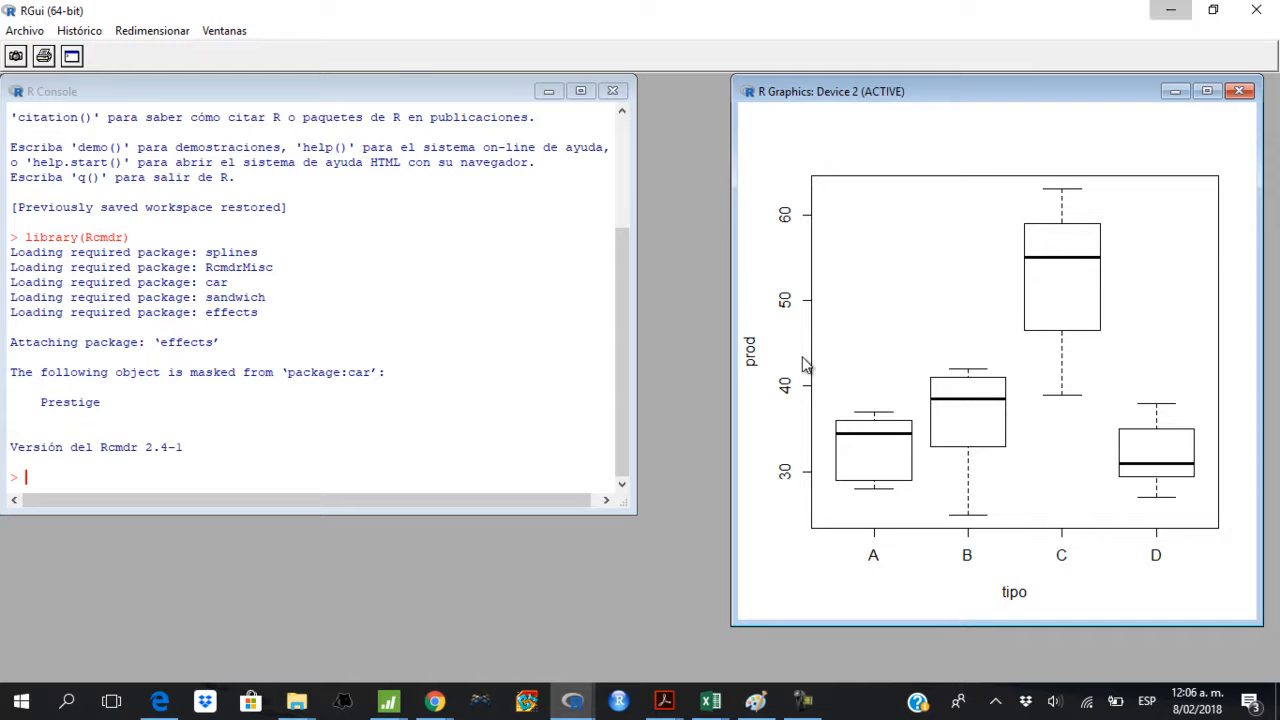
# - Return to the book in Acrobat and select "Utilizando el test de Barlett" in Ejemplo 8.1
pyautogui.hotkey('alt', 'Tab')
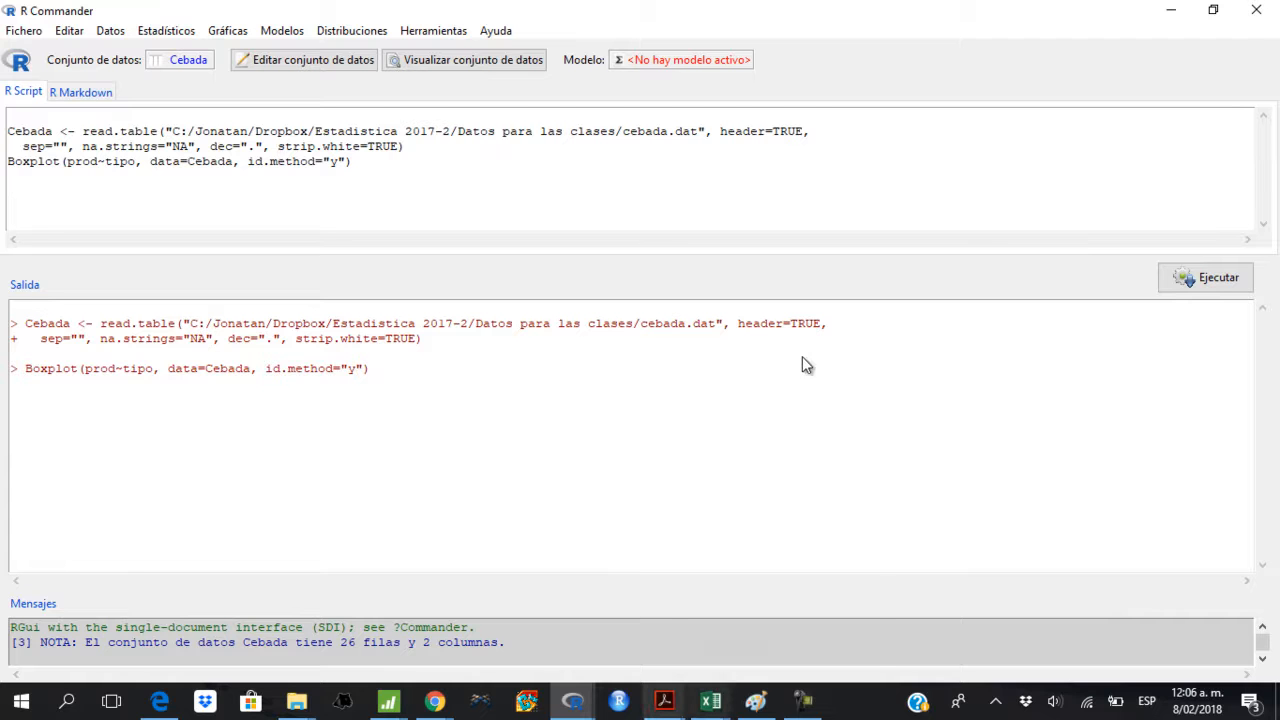
pyautogui.click(665, 701)
pyautogui.click(766, 620)
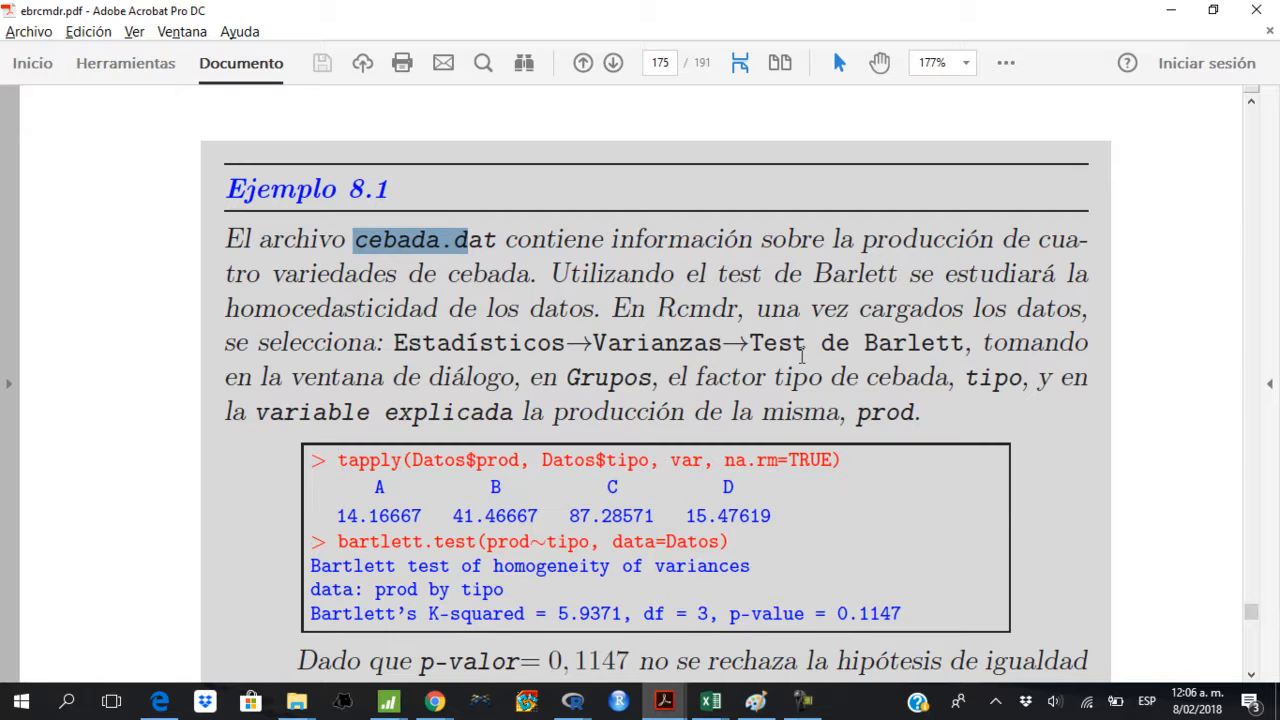
pyautogui.moveTo(551, 273); pyautogui.dragTo(898, 273)
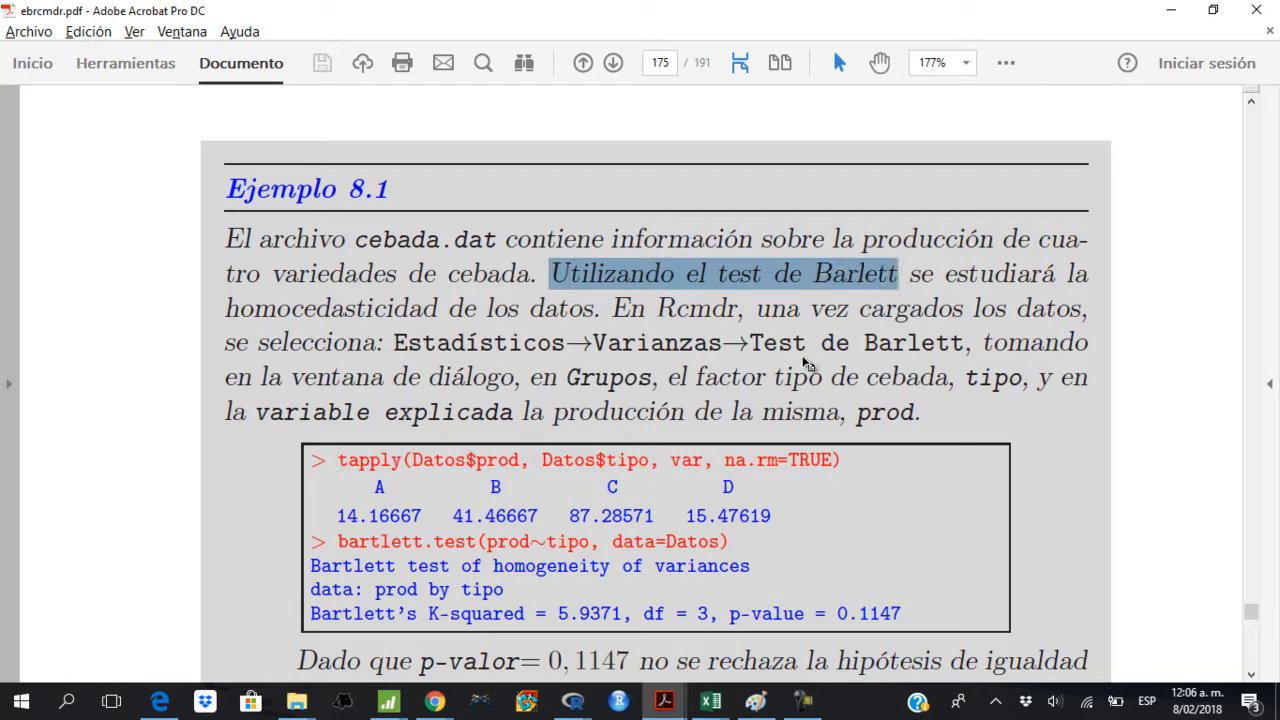
# - In R Commander, run the Bartlett test with tipo as the factor and prod as the explained variable
pyautogui.hotkey('alt', 'Tab')
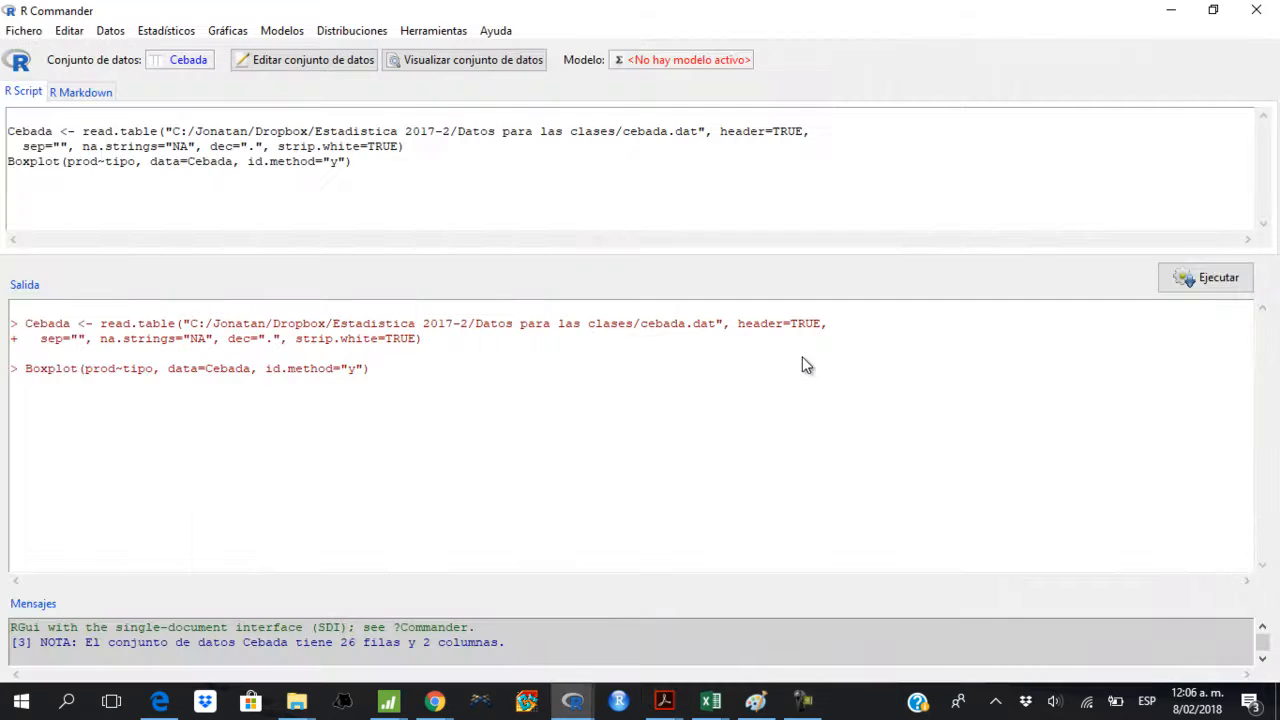
pyautogui.click(166, 30)
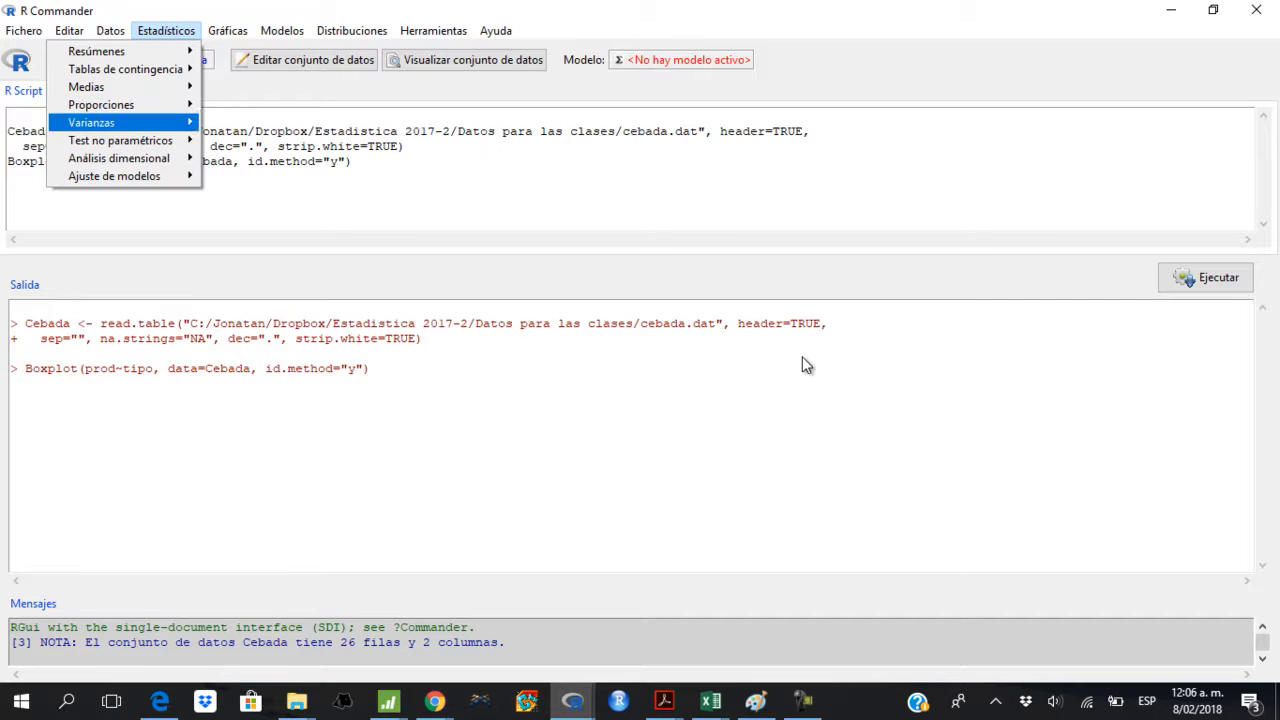
pyautogui.moveTo(120, 122)
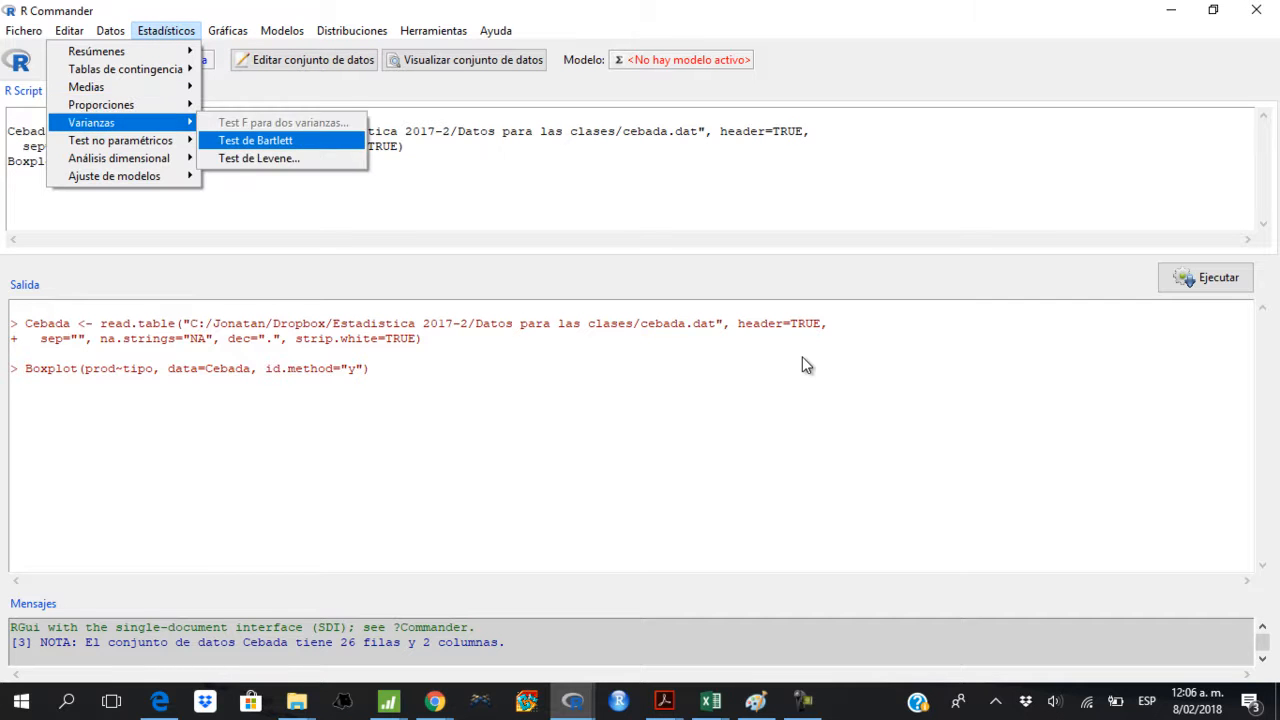
pyautogui.press('Return')
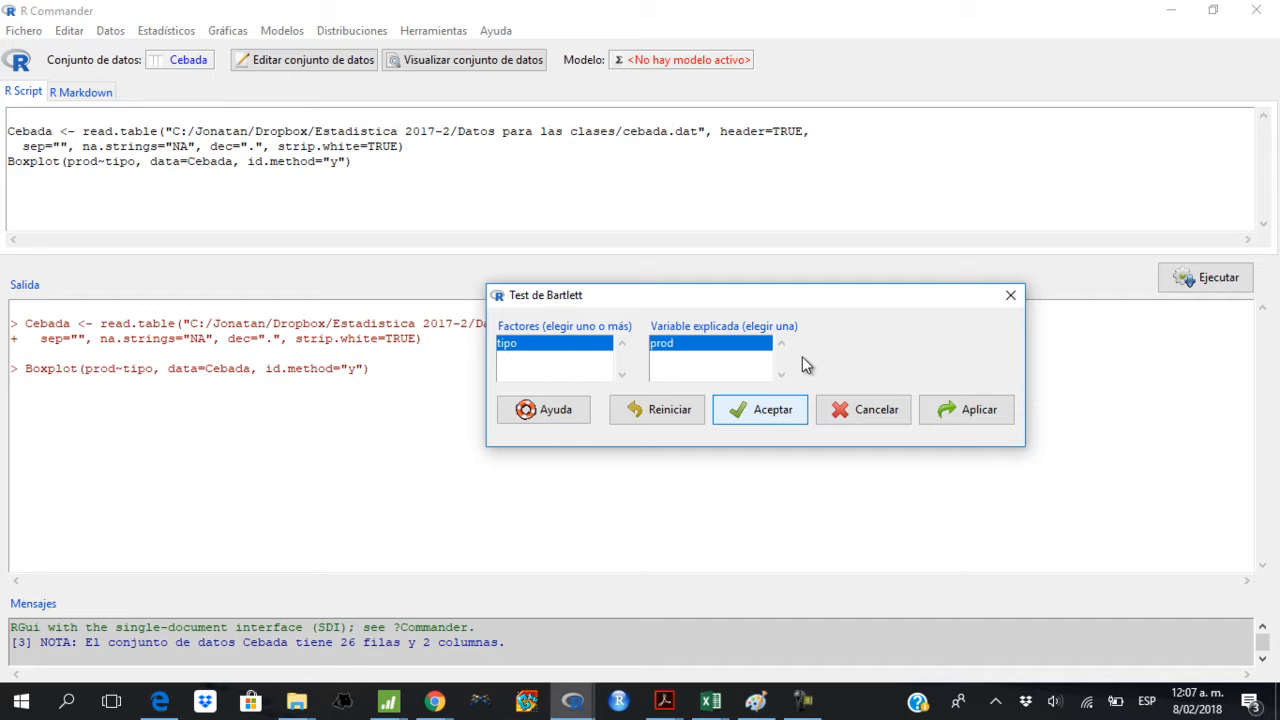
pyautogui.press('Return')
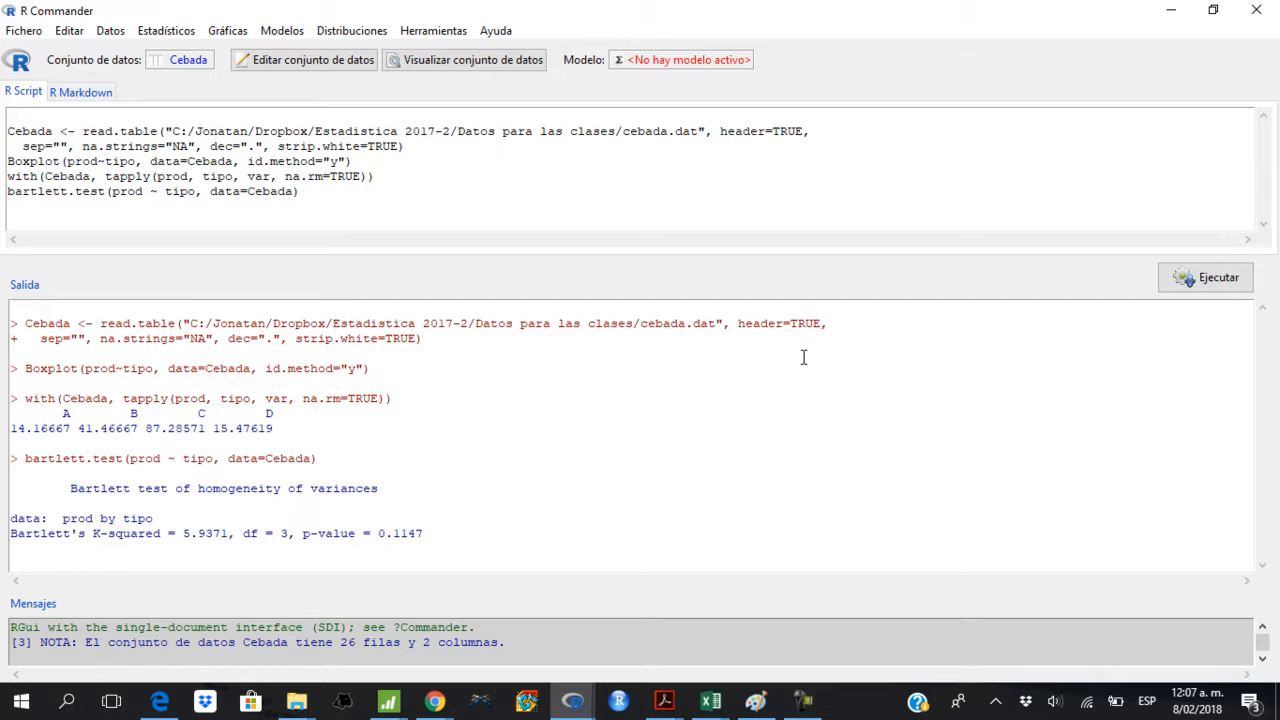
# - Compare the variances by tipo in the R Commander output with the spread of the boxes in the RGui box plot
pyautogui.moveTo(40, 414); pyautogui.dragTo(56, 428)
pyautogui.click(56, 428)
pyautogui.moveTo(220, 429); pyautogui.dragTo(251, 429)
pyautogui.hotkey('alt', 'Tab')
pyautogui.hotkey('alt', 'Tab')
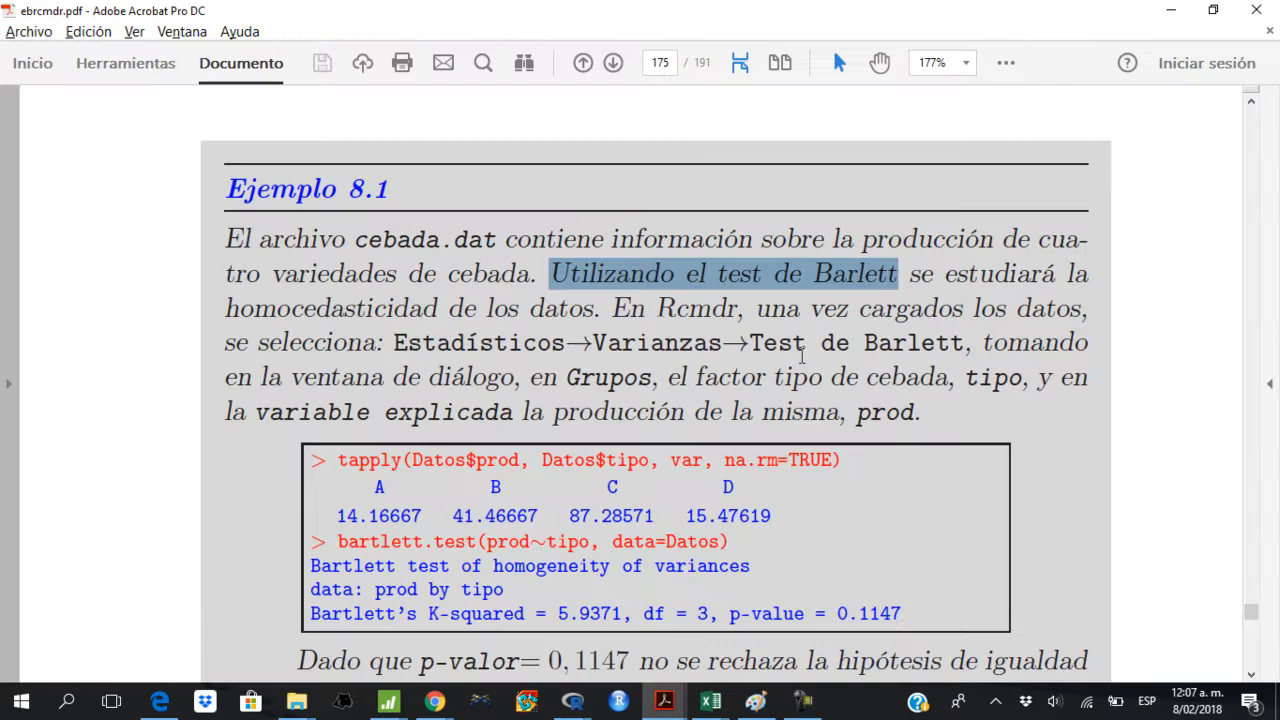
pyautogui.hotkey('alt', 'Tab')
pyautogui.hotkey('alt', 'Tab')
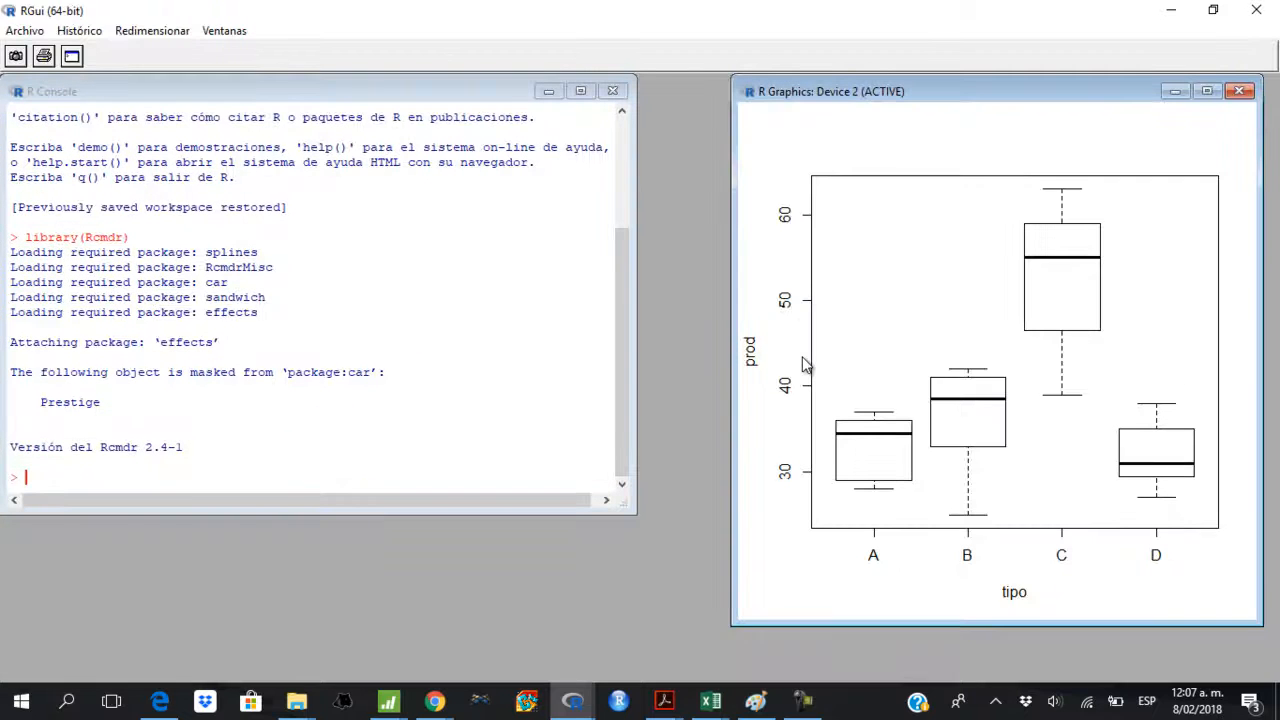
pyautogui.hotkey('alt', 'Tab')
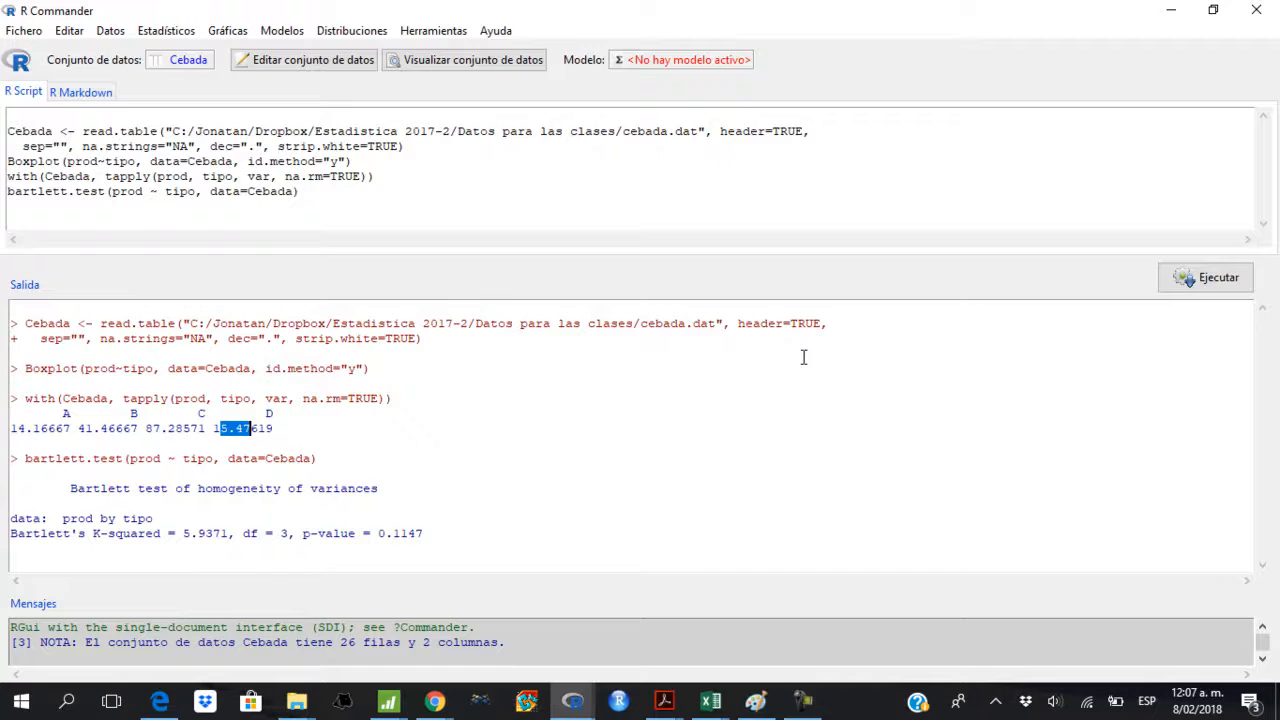
pyautogui.hotkey('alt', 'Tab')
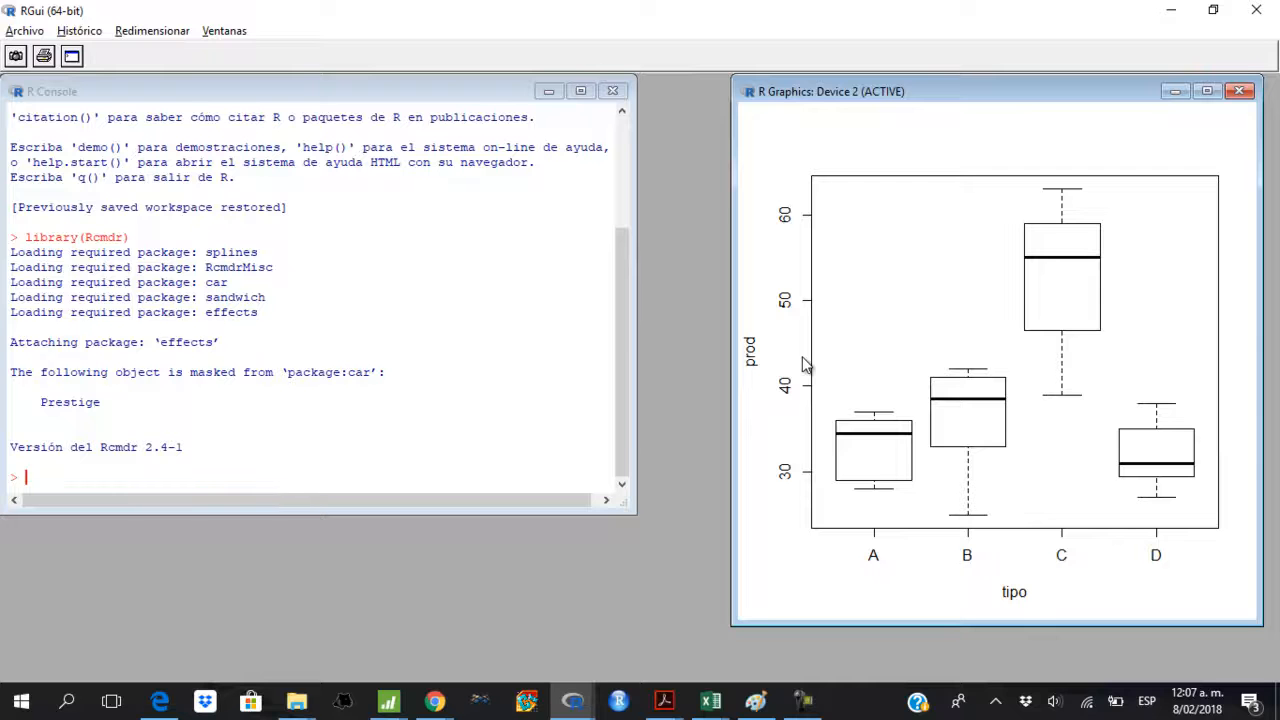
pyautogui.hotkey('alt', 'Tab')
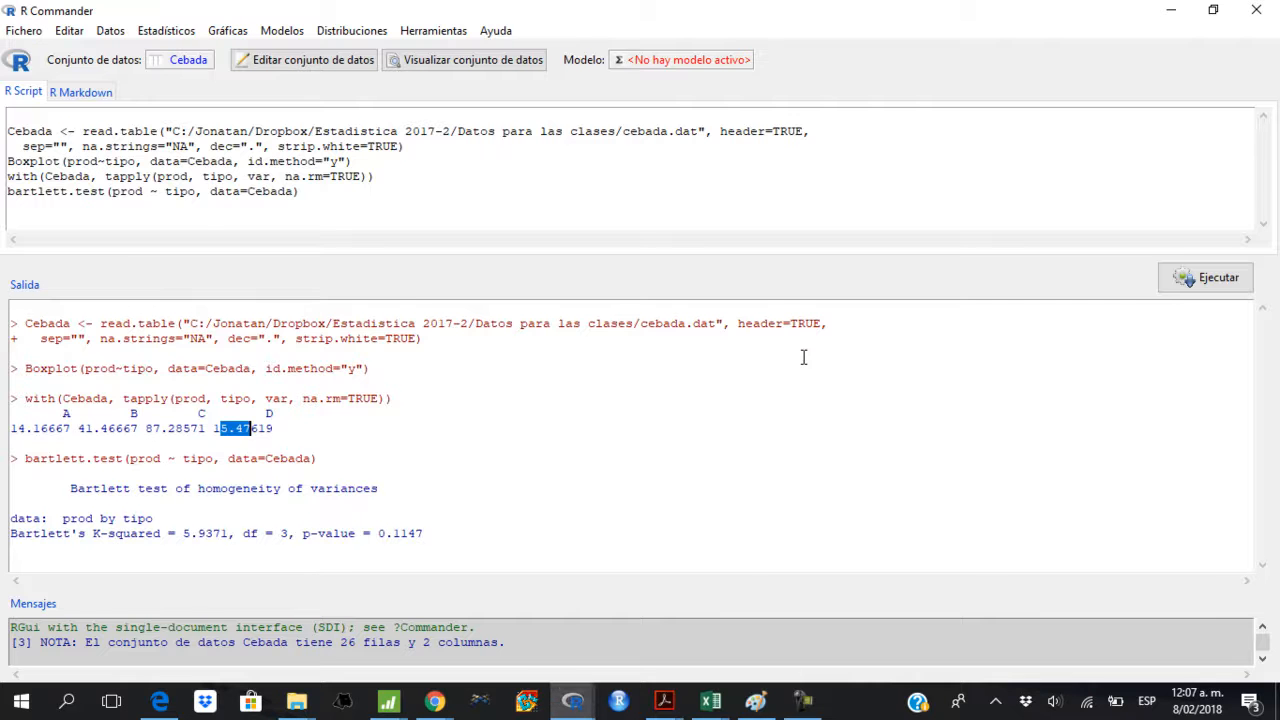
# - Consult the Bartlett test conclusion of Ejemplo 8.1 in the Acrobat book, and return to the R Commander output
pyautogui.hotkey('alt', 'Tab')
pyautogui.hotkey('alt', 'Tab')
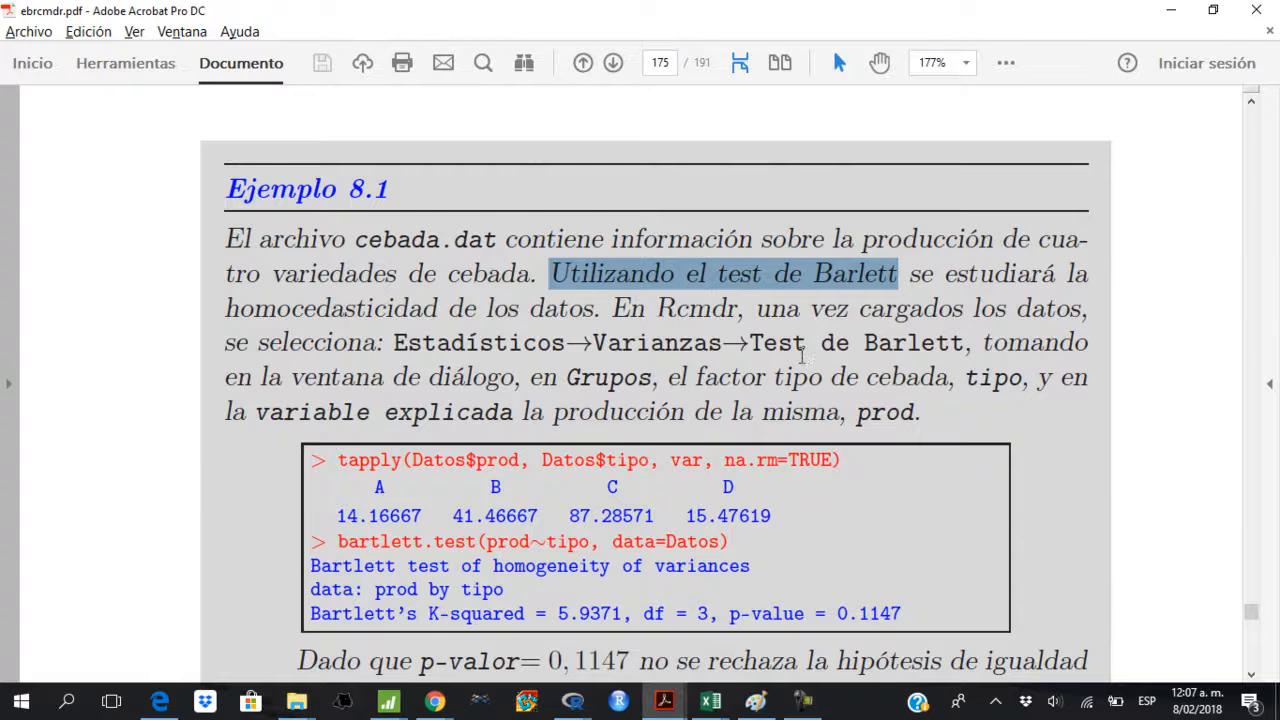
pyautogui.scroll(-3, 805, 363)
pyautogui.hotkey('alt', 'Tab')
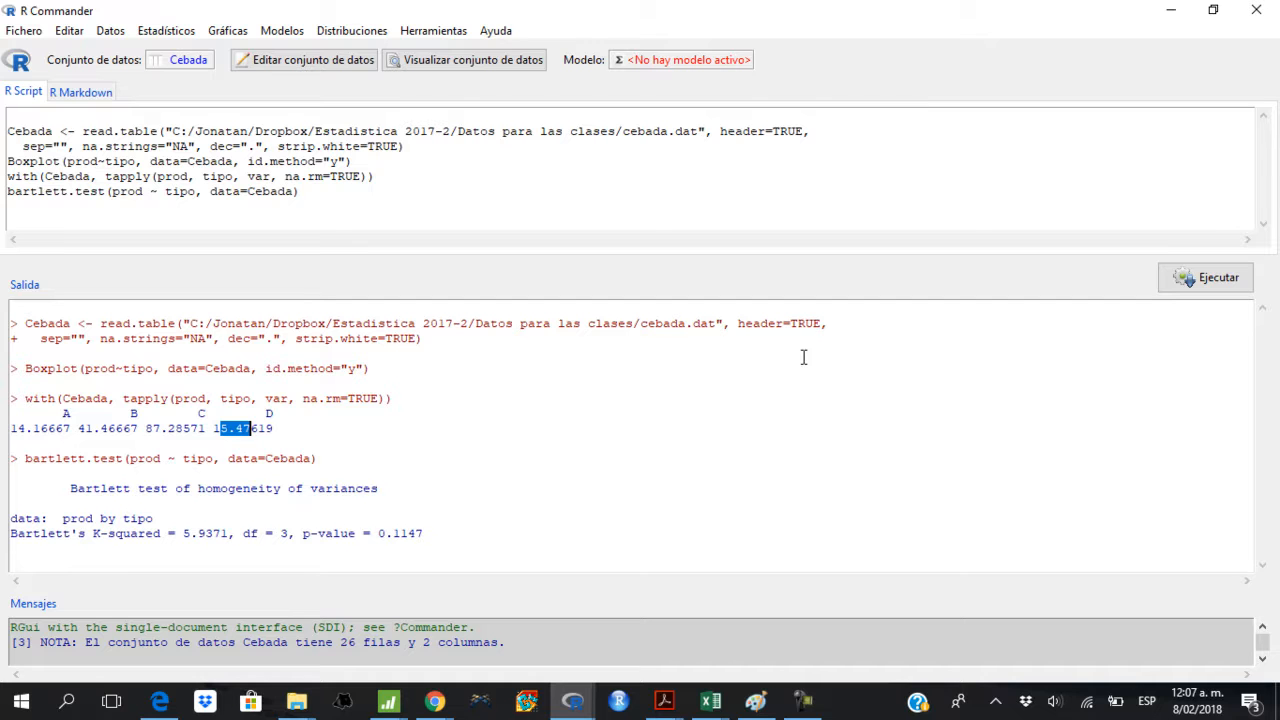
# - Examine the p-value at the end of the Bartlett test output, selecting the end of its line and clearing the selection
pyautogui.hotkey('ctrl', 'End')
pyautogui.hotkey('shift', 'Left')
pyautogui.hotkey('shift', 'Left')
pyautogui.hotkey('shift', 'Left')
pyautogui.hotkey('shift', 'Left')
pyautogui.hotkey('shift', 'Right')
pyautogui.hotkey('shift', 'Right')
pyautogui.hotkey('shift', 'Right')
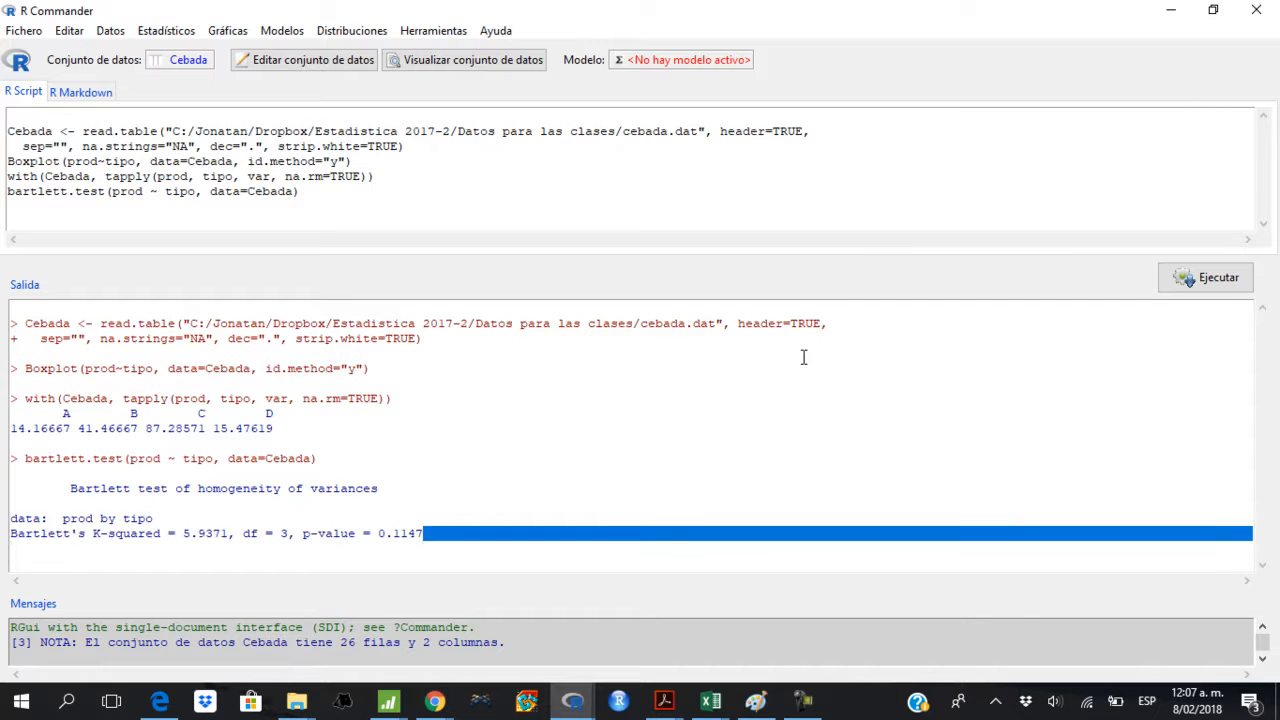
pyautogui.press('Left')
pyautogui.press('Left')
pyautogui.press('Left')
pyautogui.press('Left')
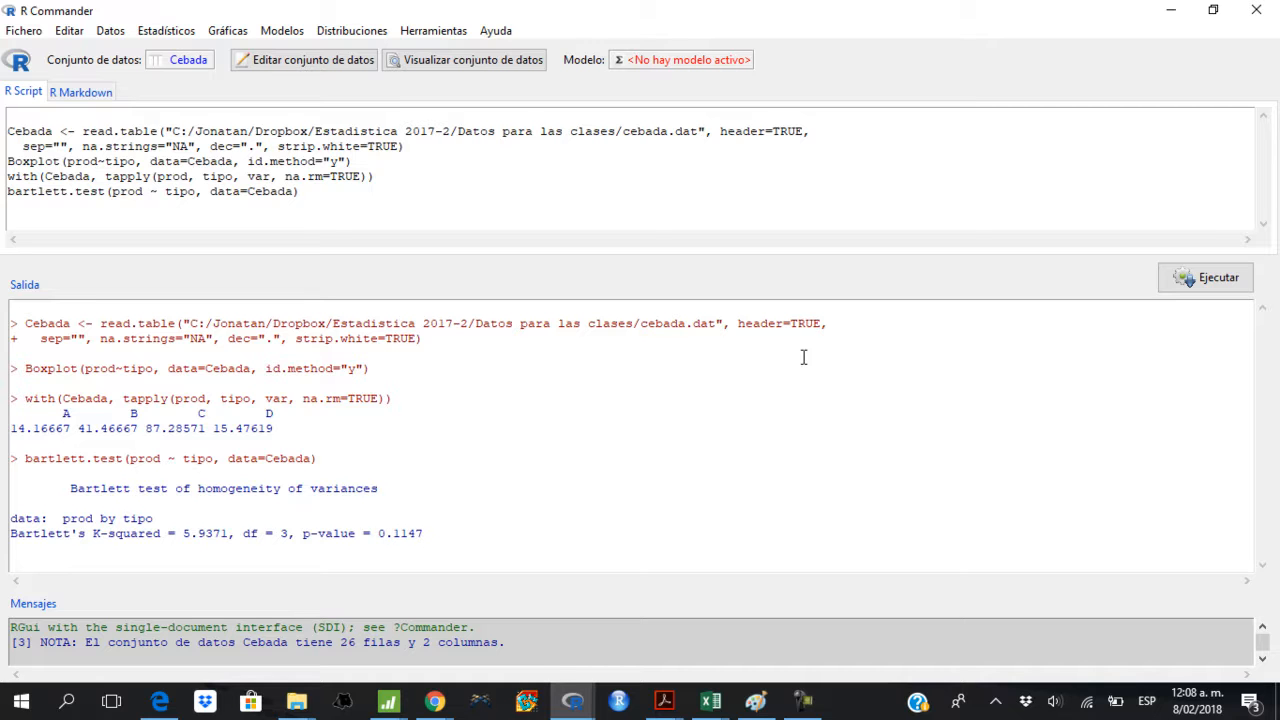
# - Read on in the Acrobat book from the end of Ejemplo 8.1 through Test de la F to the Ejemplo 8.2 table and its alfabeto.dat instructions
pyautogui.hotkey('alt', 'Tab')
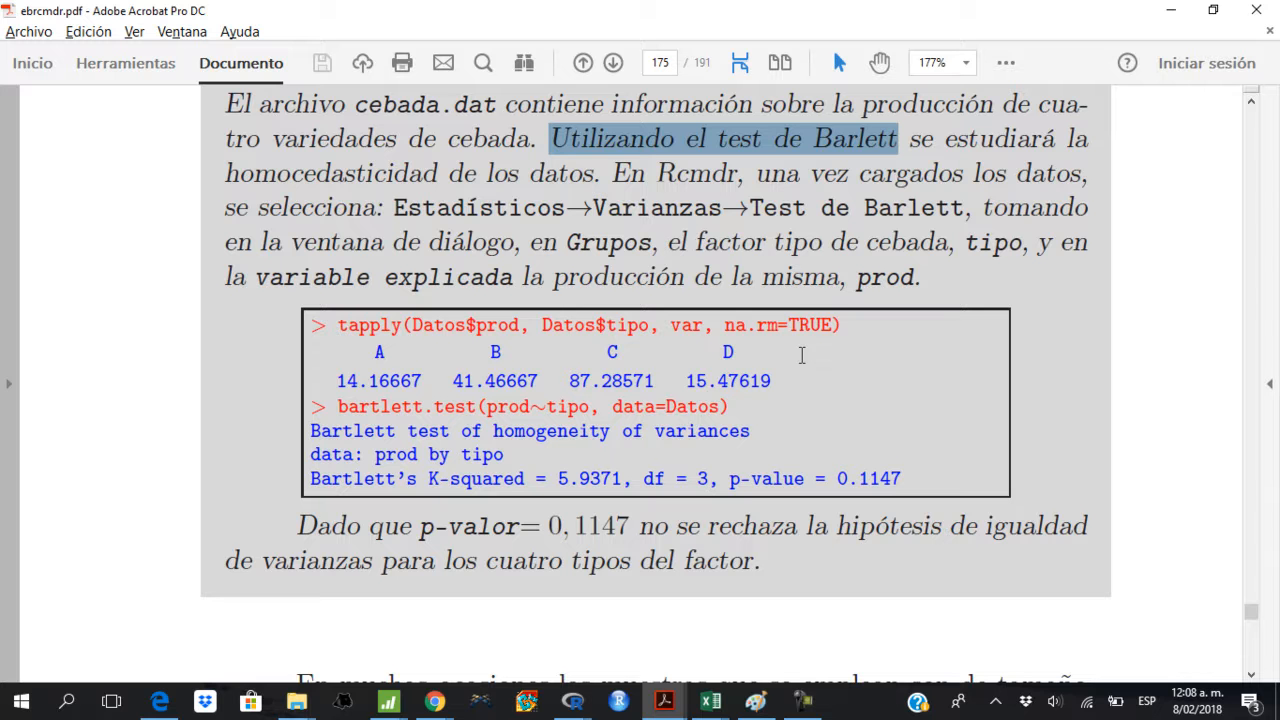
pyautogui.scroll(-10, 801, 355)
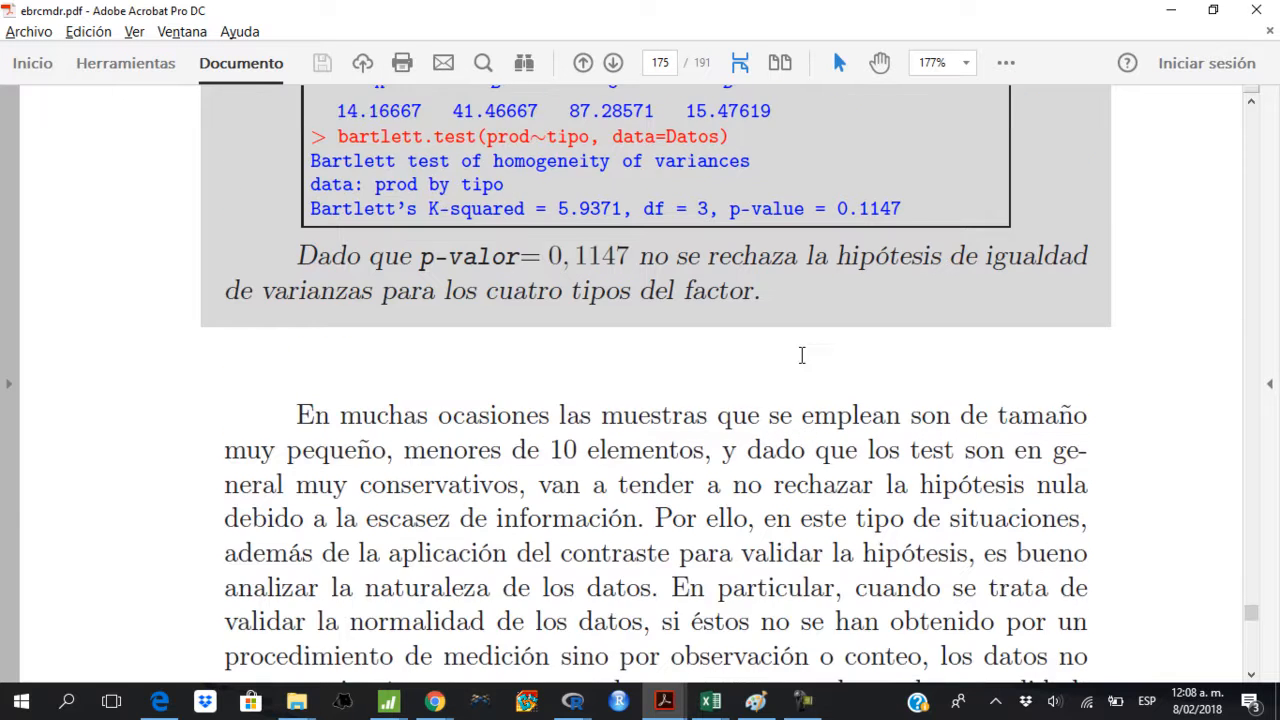
pyautogui.scroll(-8, 801, 358)
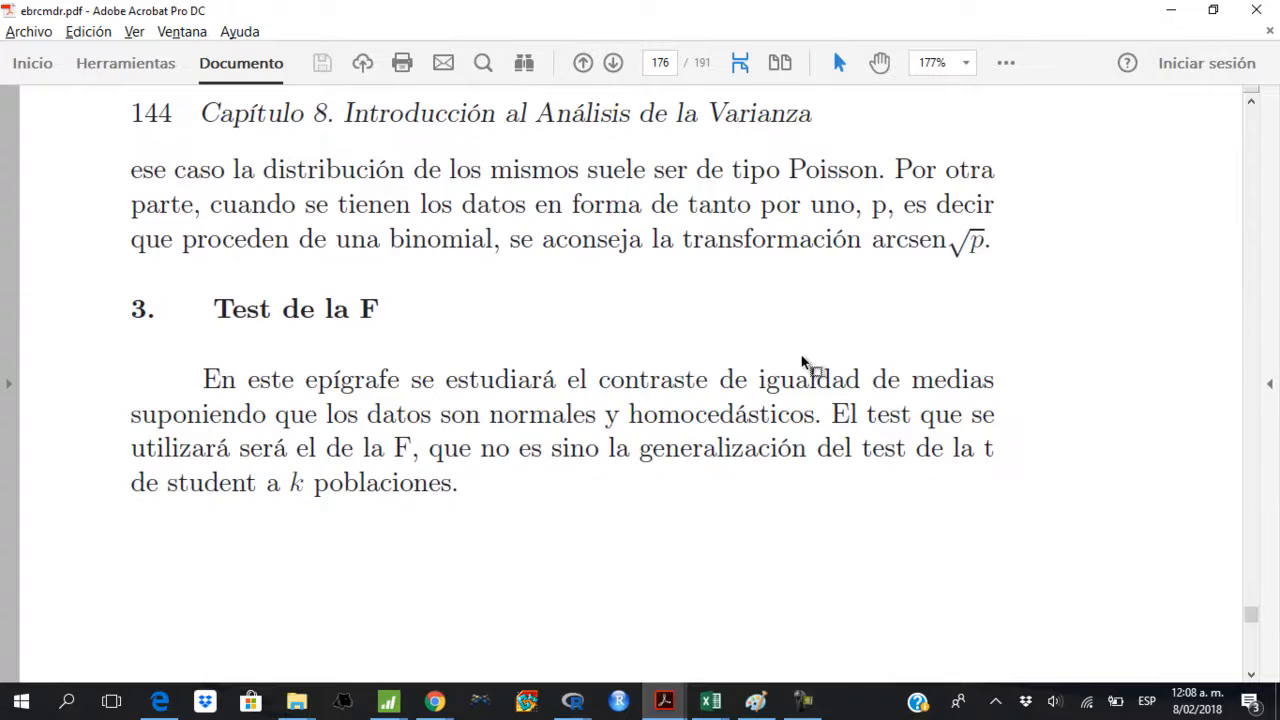
pyautogui.scroll(-3, 801, 355)
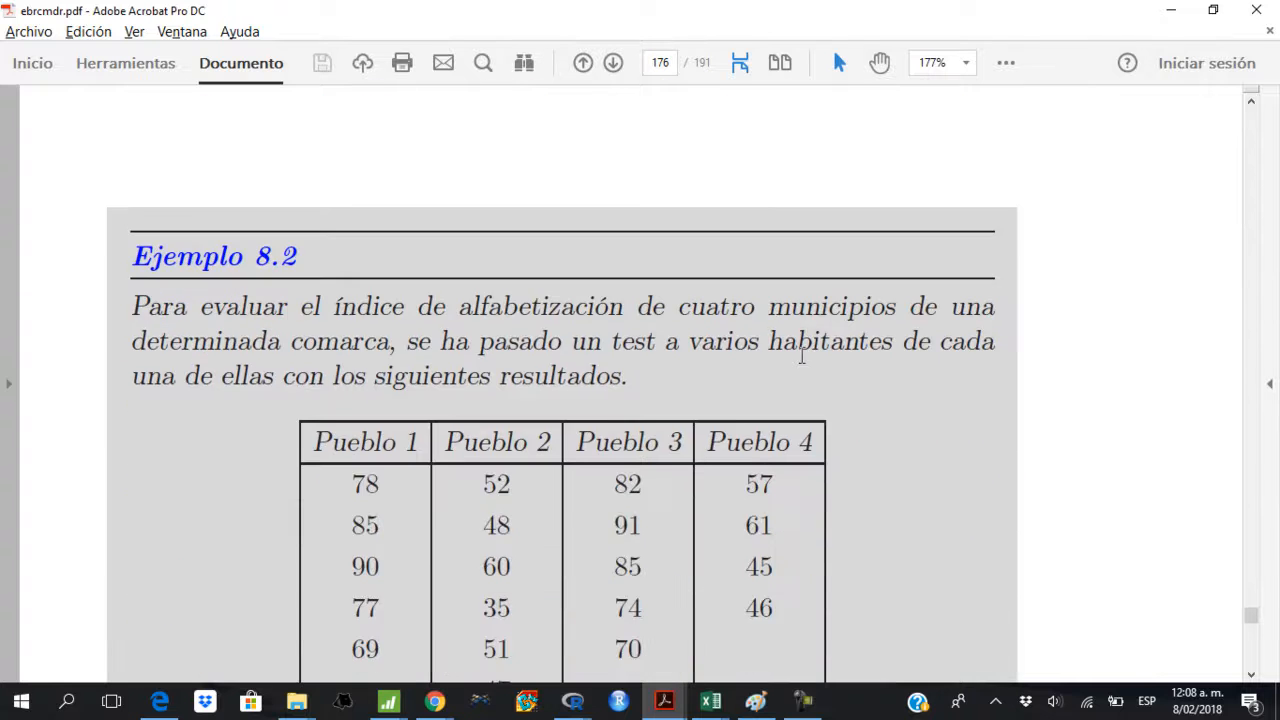
pyautogui.scroll(8, 801, 355)
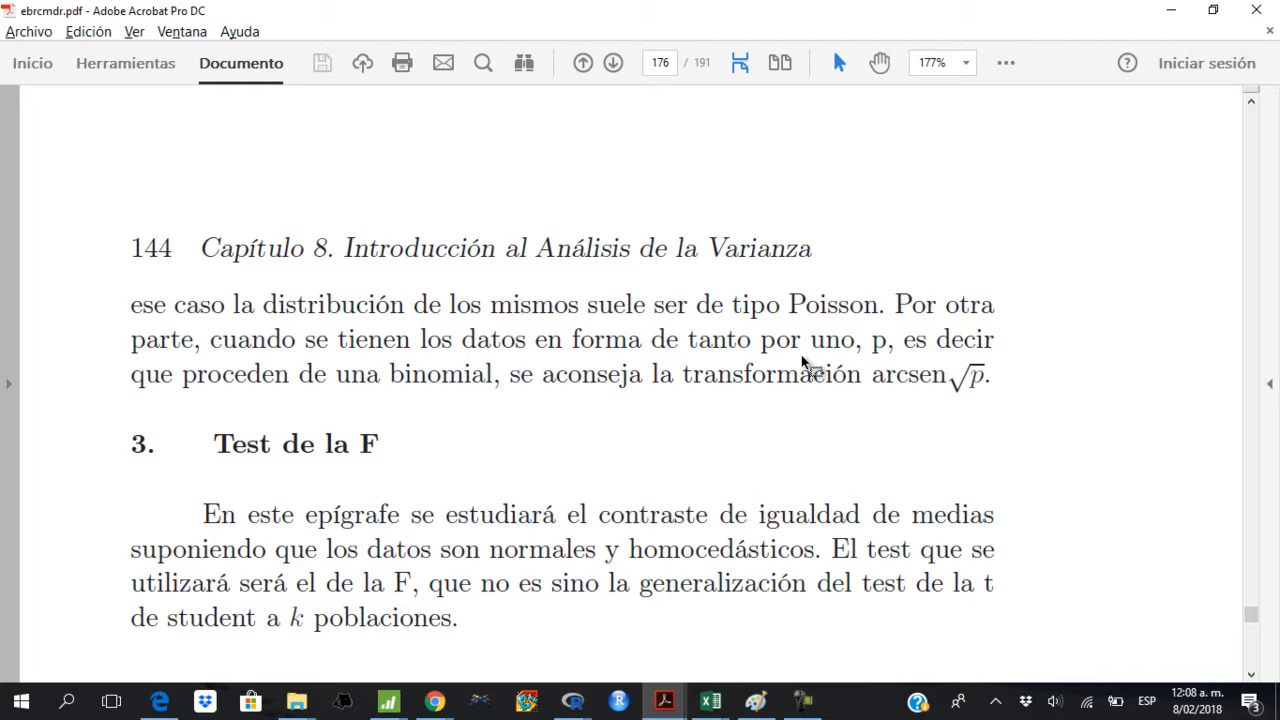
pyautogui.scroll(-9, 803, 362)
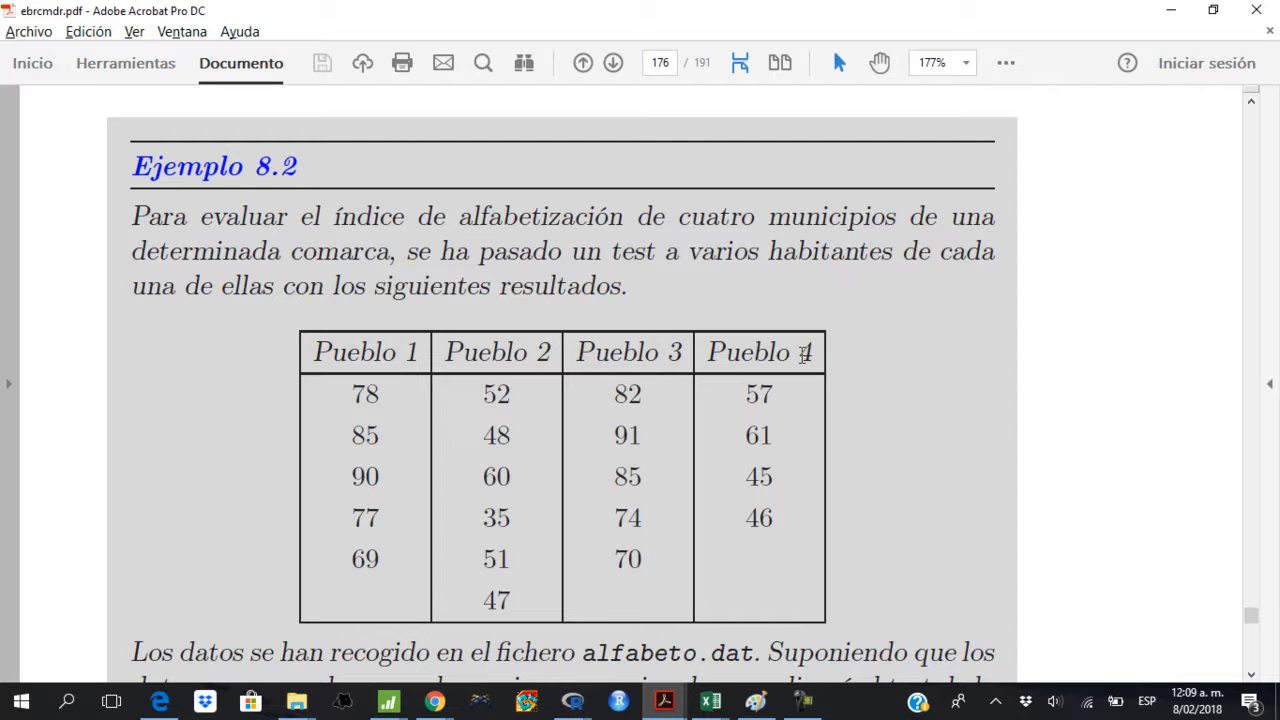
pyautogui.scroll(-3, 805, 354)
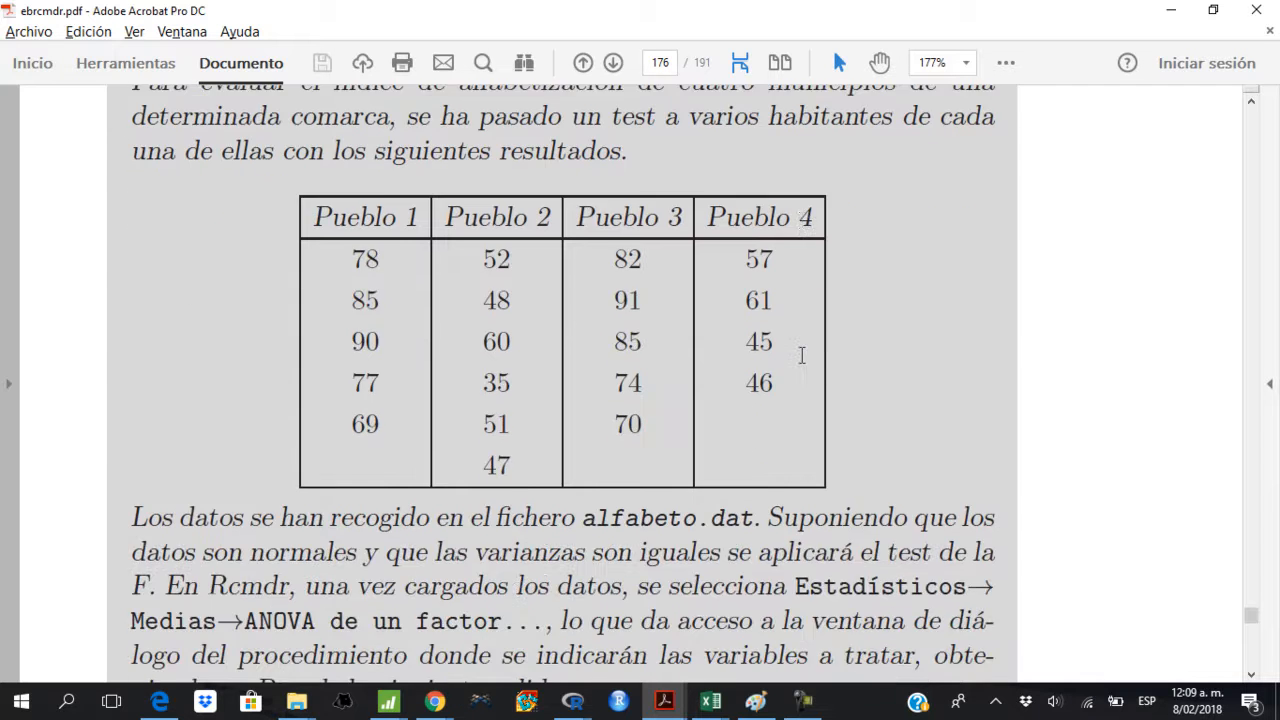
pyautogui.scroll(3, 801, 355)
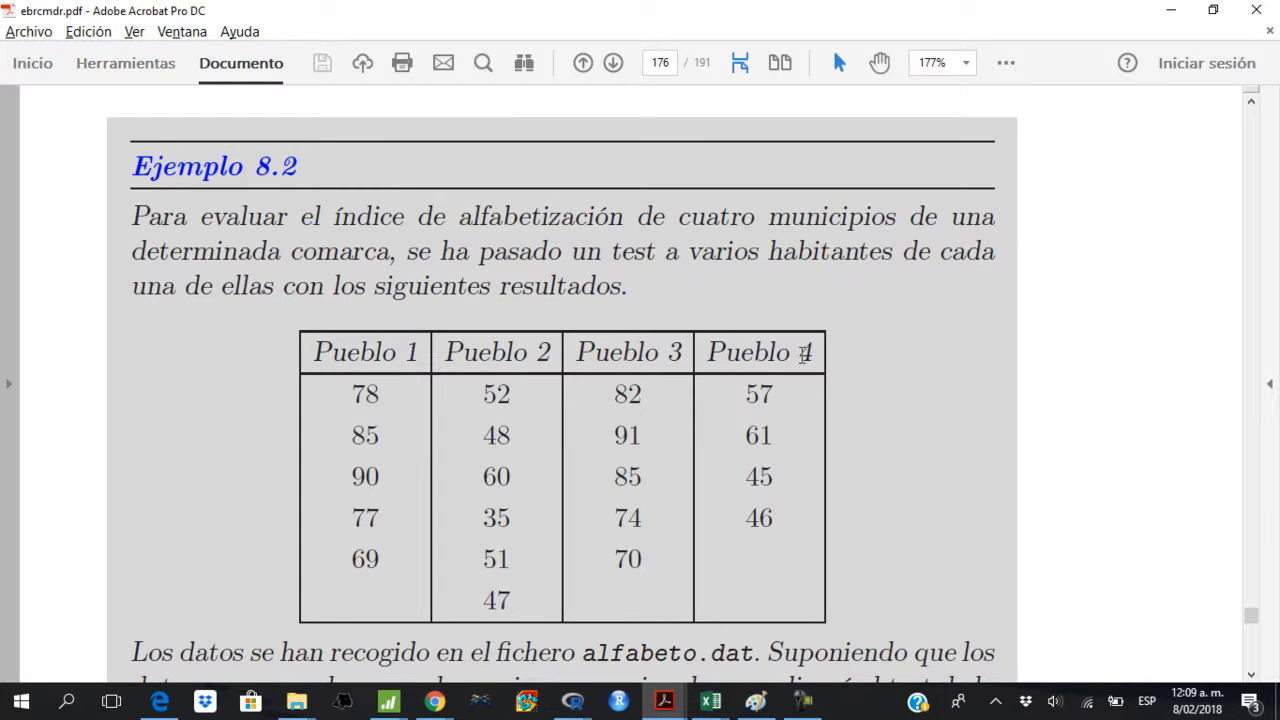
# - In R Commander, import the local text file alfabeto.dat as a data set named Alfa, with blank-space separators and a decimal point
pyautogui.hotkey('alt', 'Tab')
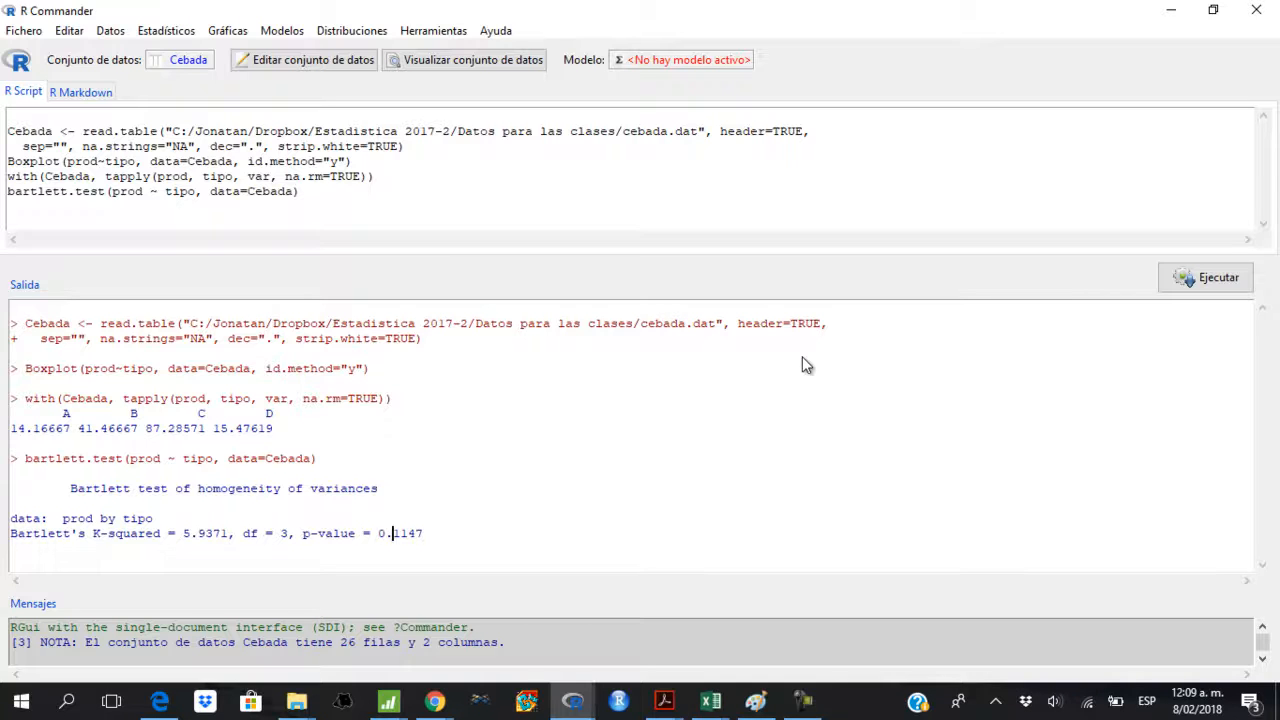
pyautogui.hotkey('alt', 'd')
pyautogui.press('Down')
pyautogui.press('Down')
pyautogui.press('Down')
pyautogui.press('Down')
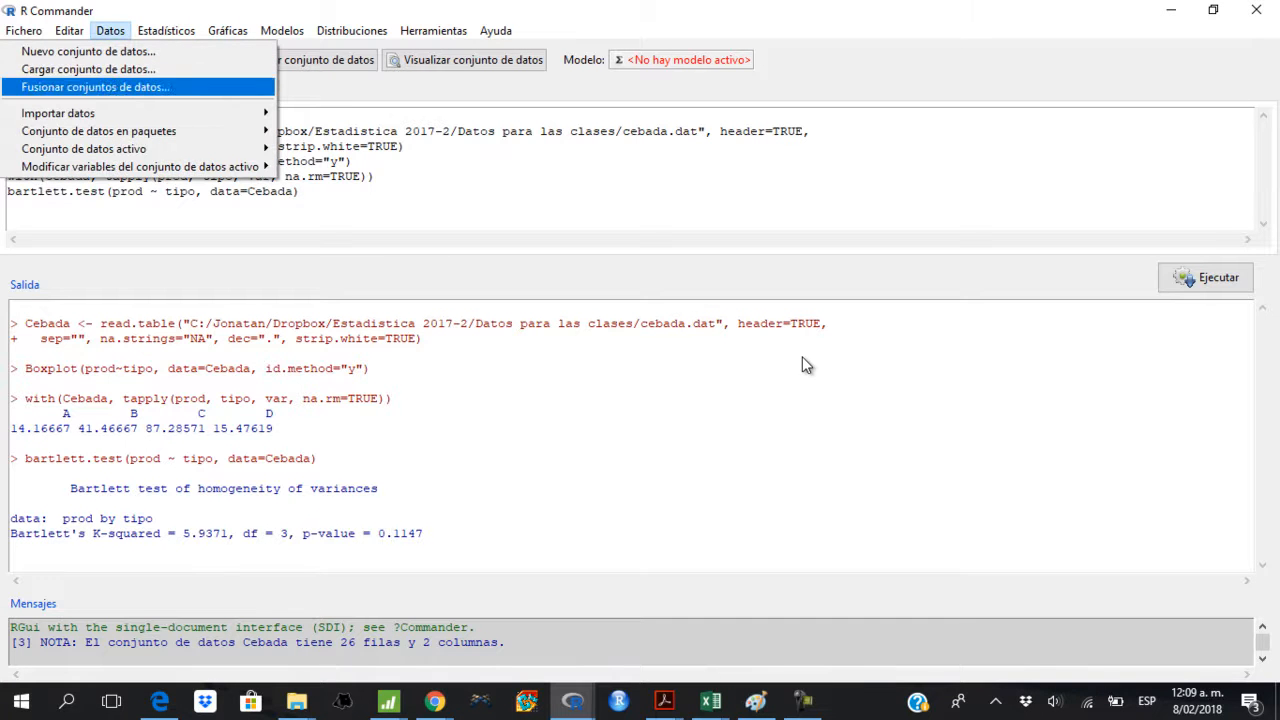
pyautogui.press('Right')
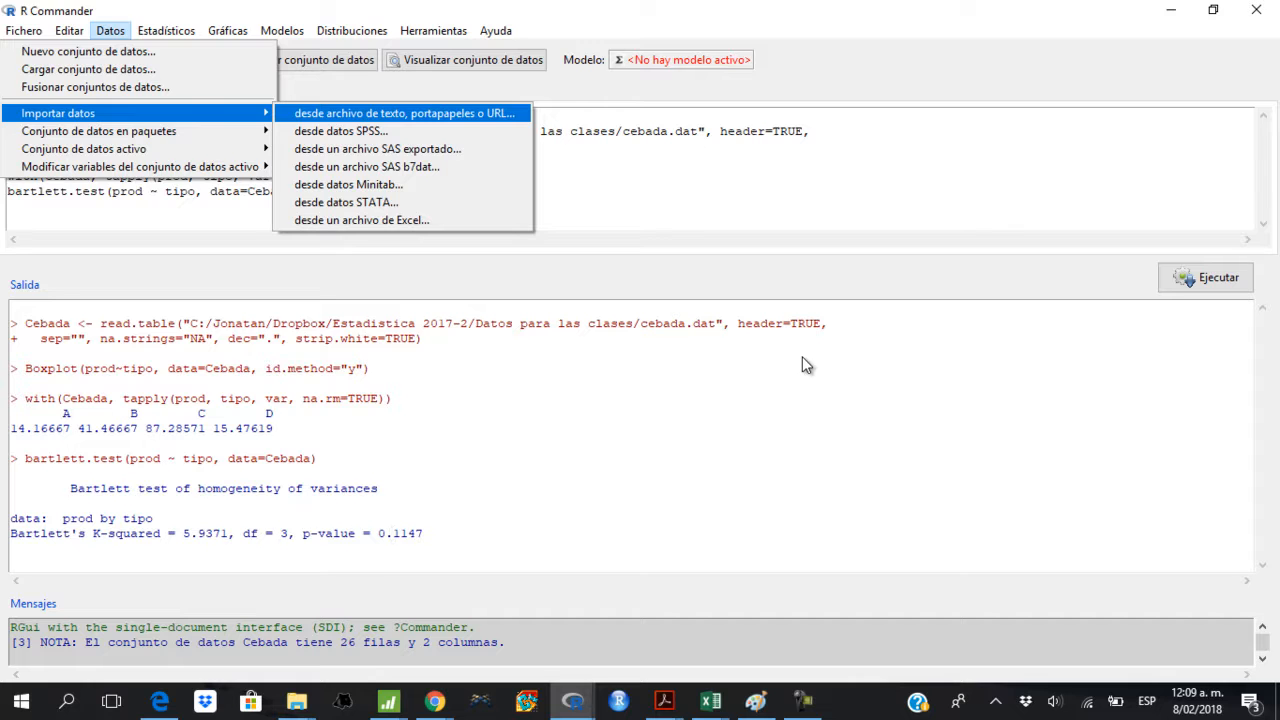
pyautogui.press('Return')
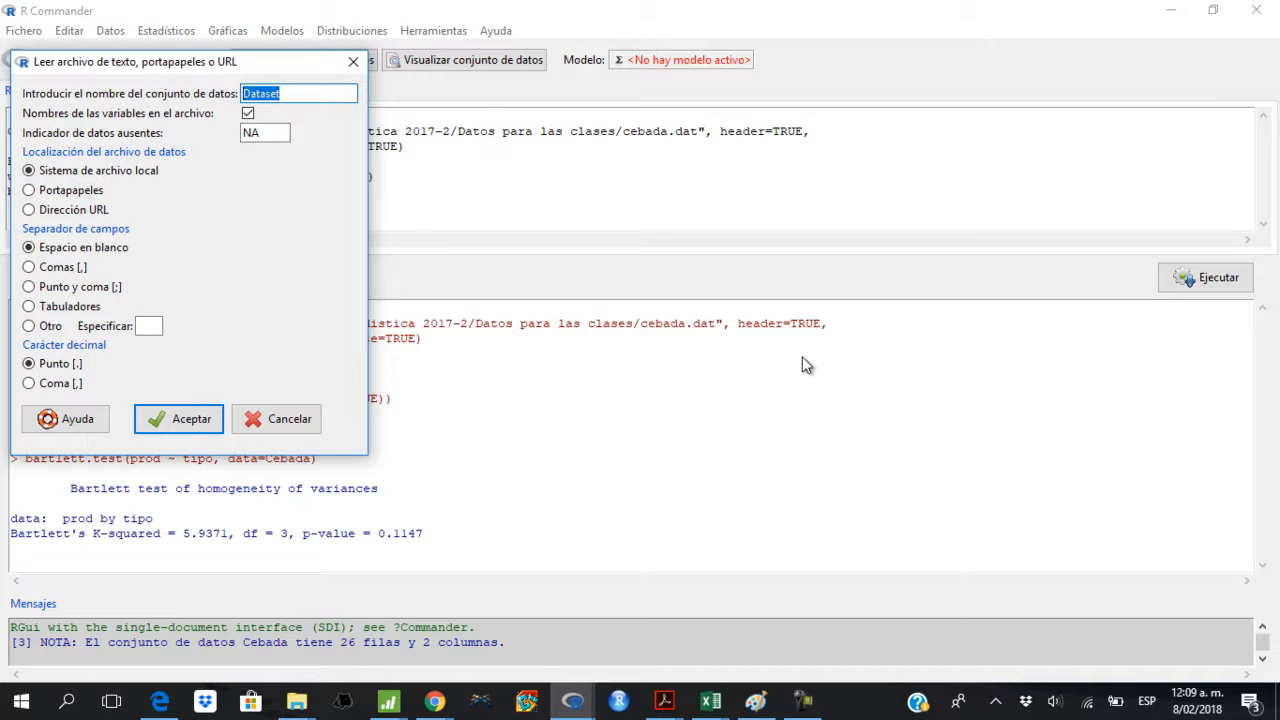
pyautogui.write('Alfa')
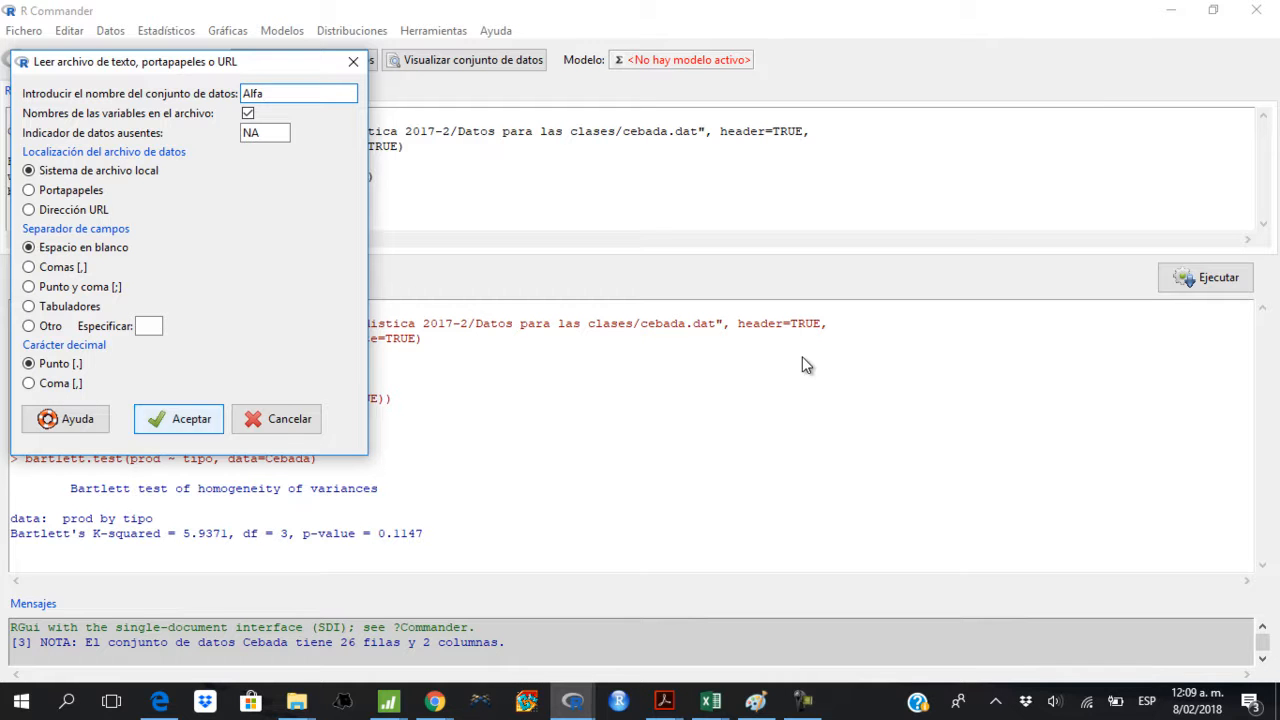
pyautogui.press('Return')
pyautogui.click(320, 232)
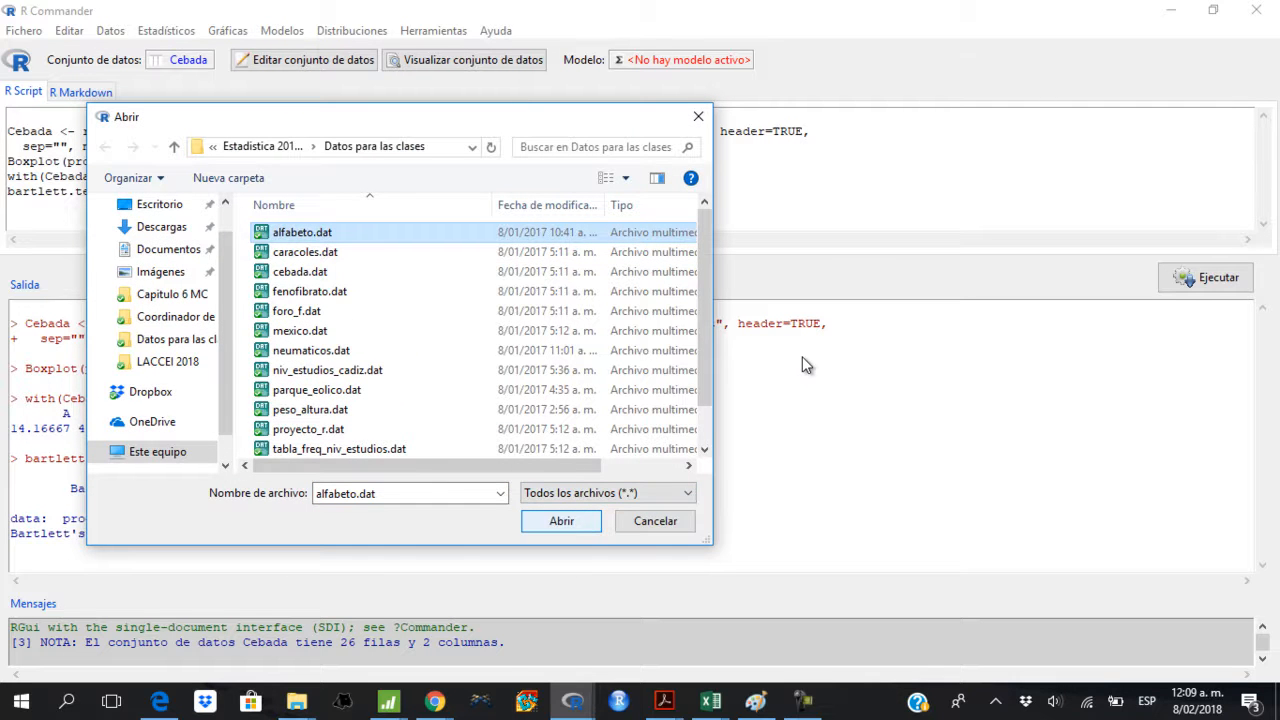
pyautogui.press('Return')
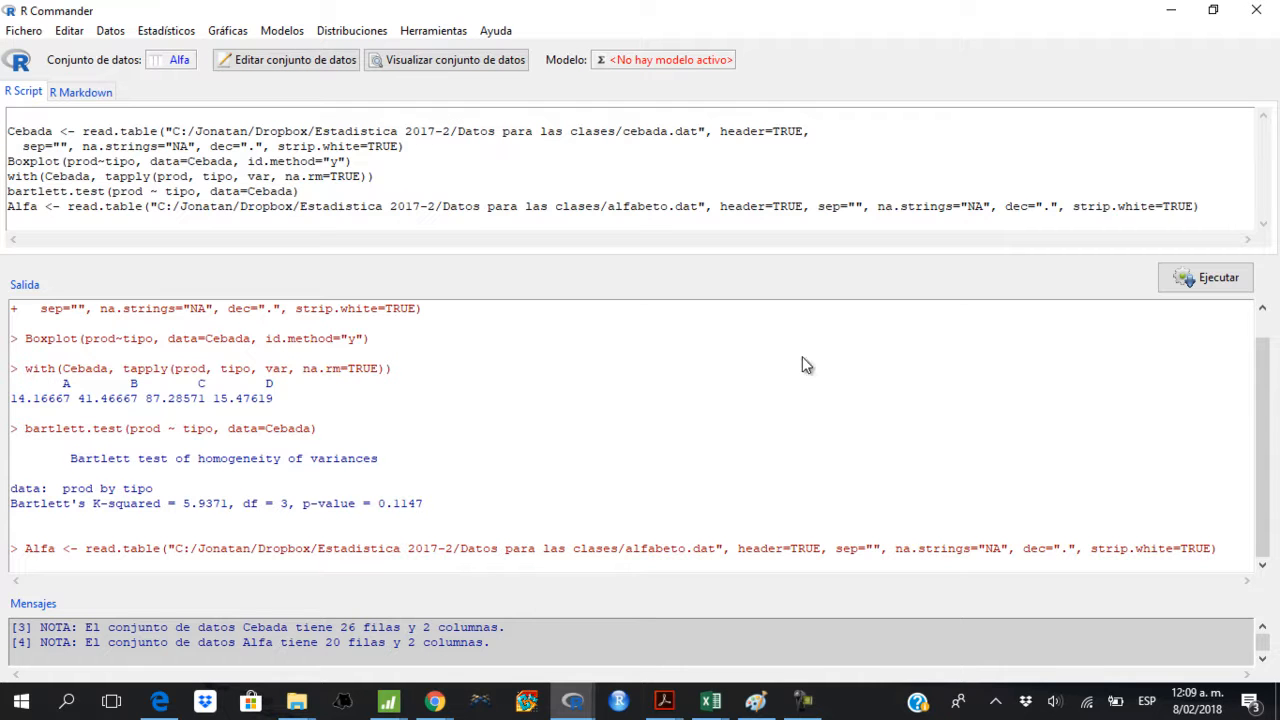
# - View the Alfa data set, check how the Ind values are grouped by Pueblo, and close the viewer
pyautogui.click(455, 59)
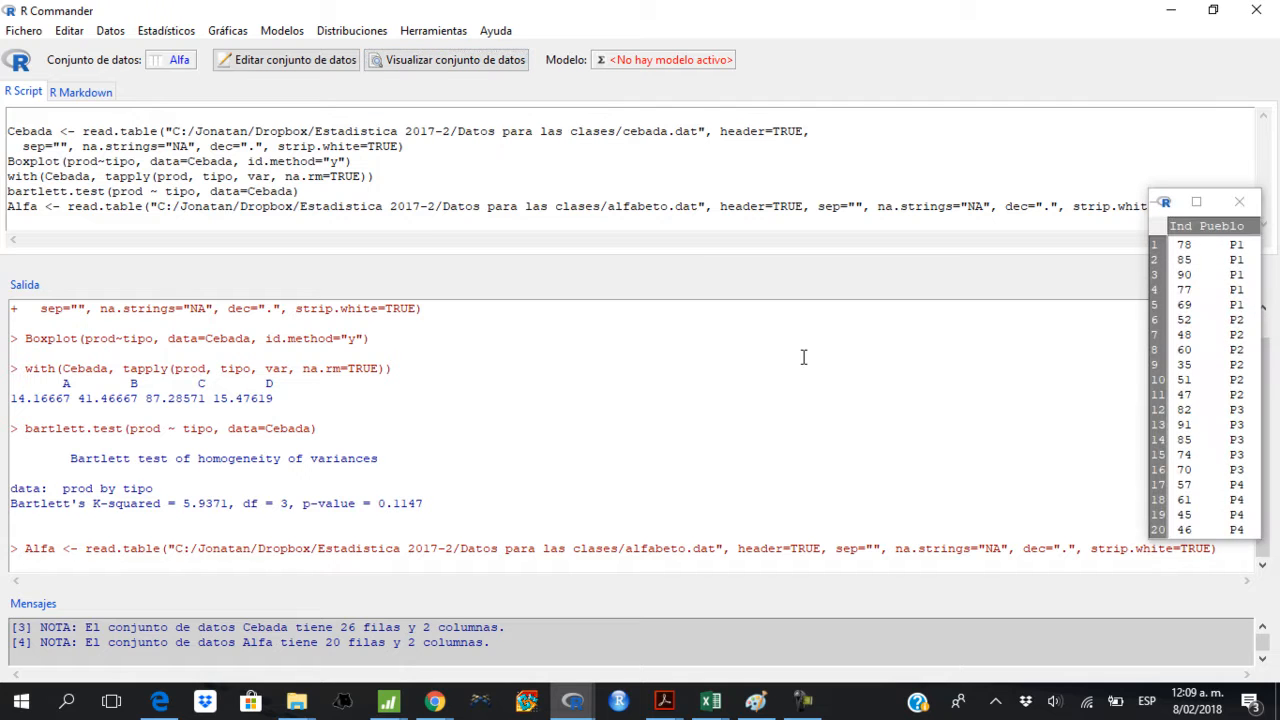
pyautogui.moveTo(1230, 245); pyautogui.dragTo(1237, 305)
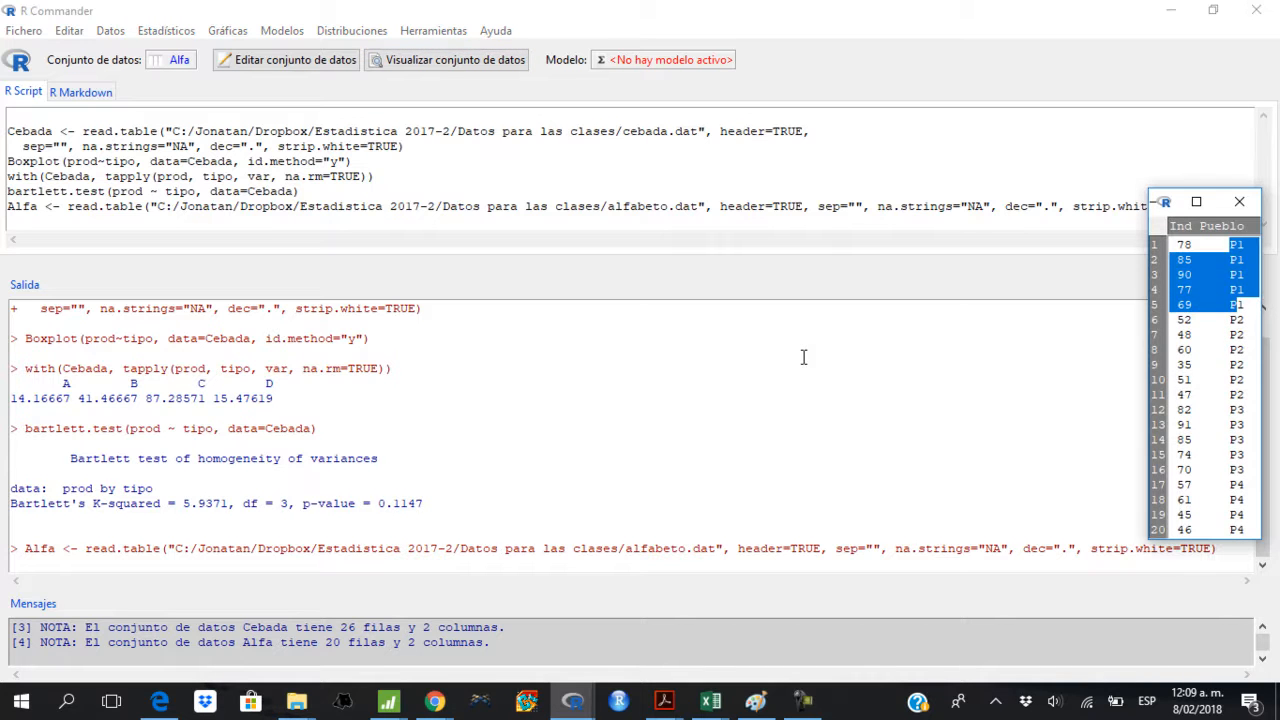
pyautogui.moveTo(1239, 425); pyautogui.dragTo(1238, 515)
pyautogui.click(1239, 201)
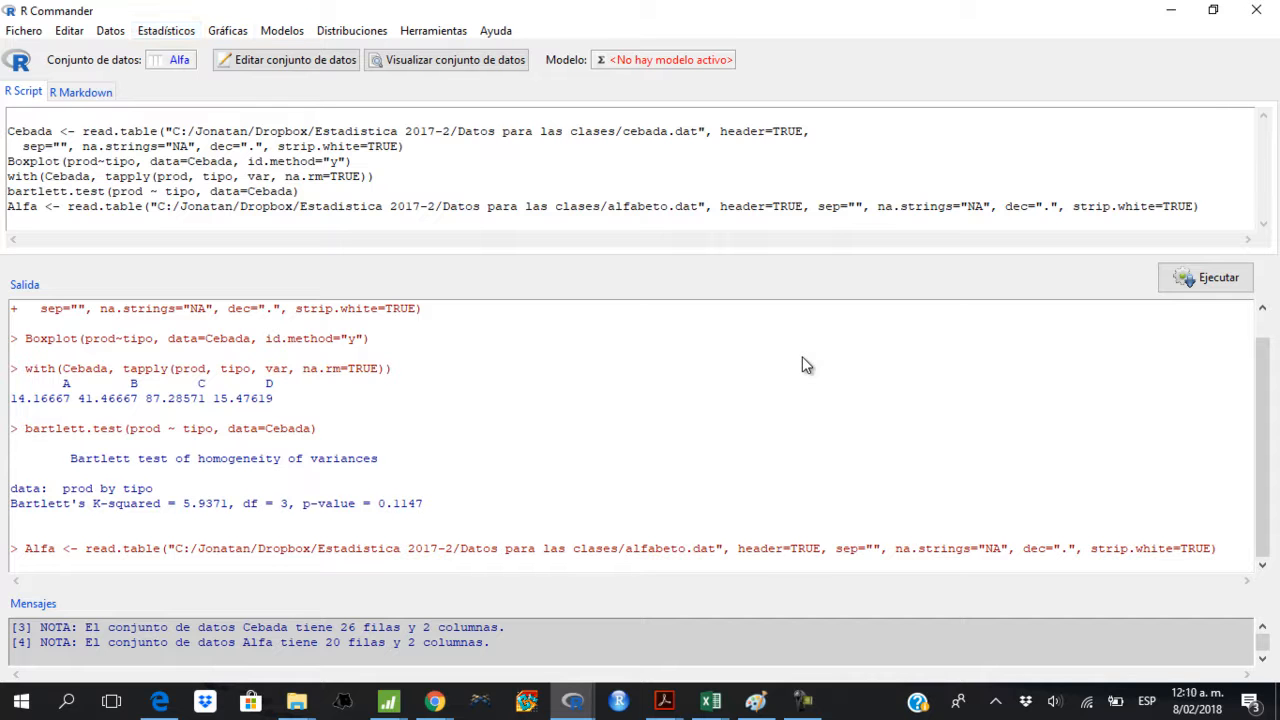
# - Create a box plot of Ind grouped by Pueblo from the Alfa data set
pyautogui.click(228, 30)
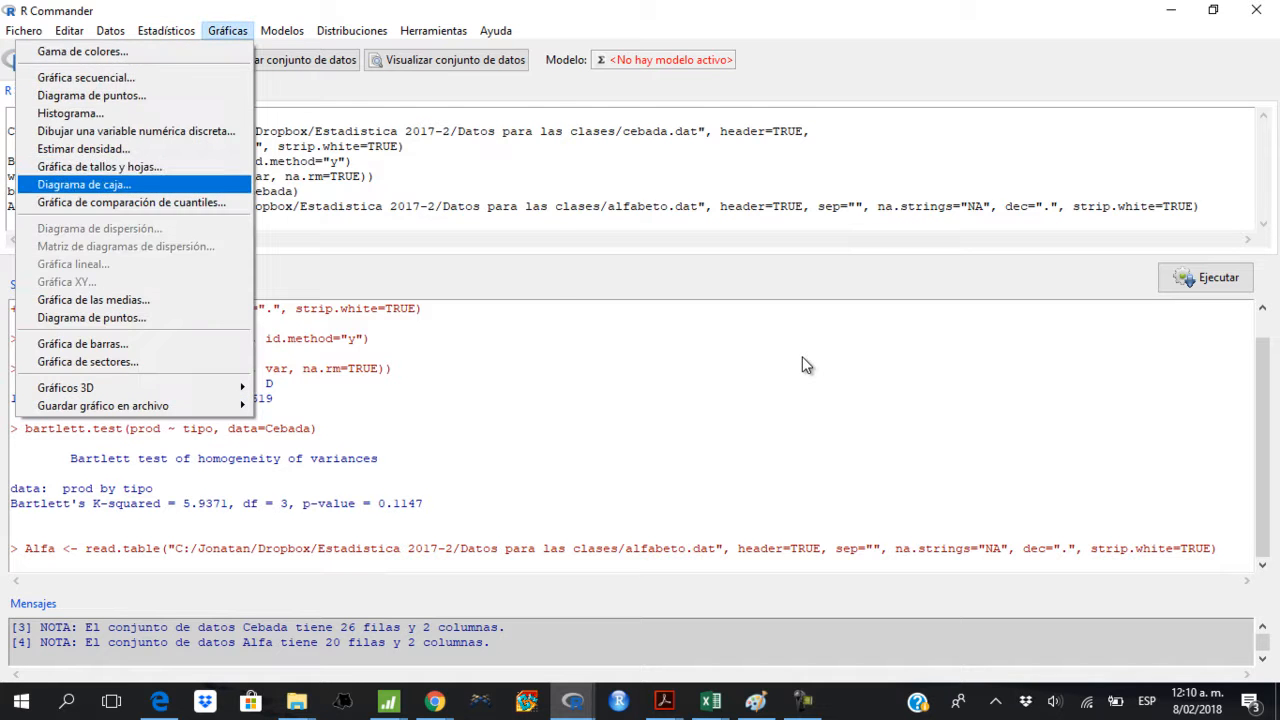
pyautogui.press('Return')
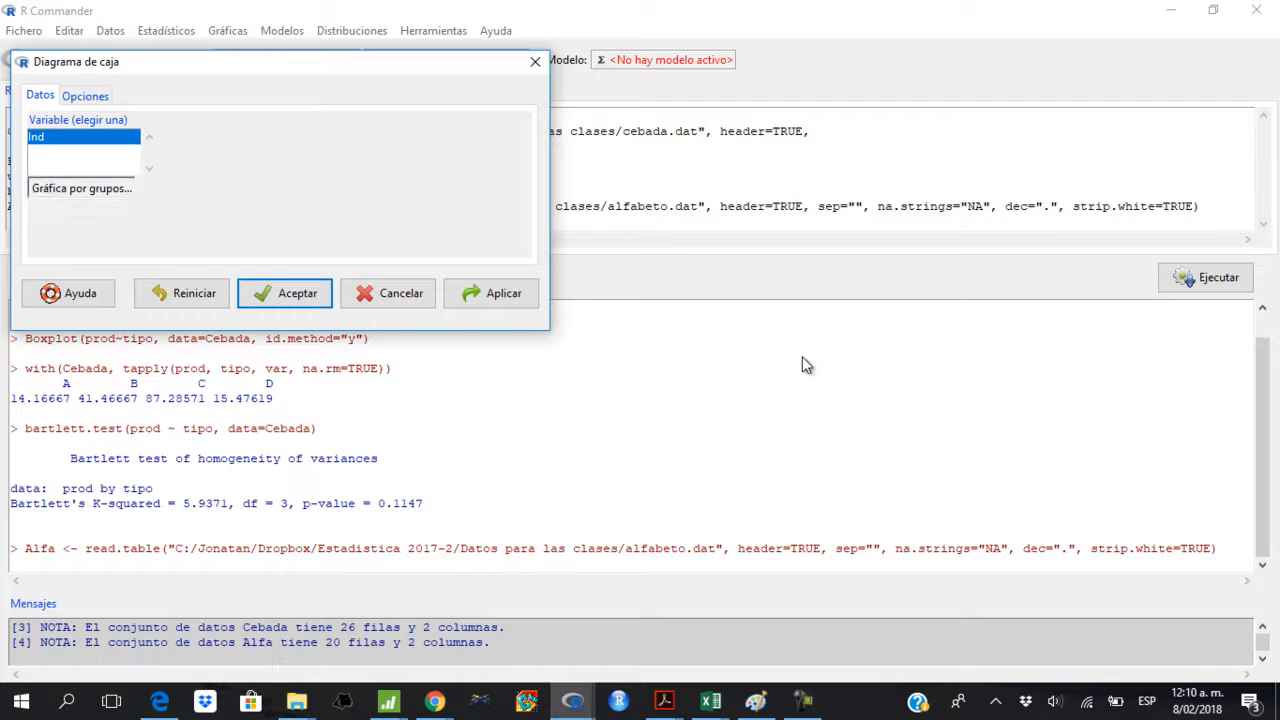
pyautogui.click(81, 188)
pyautogui.click(69, 169)
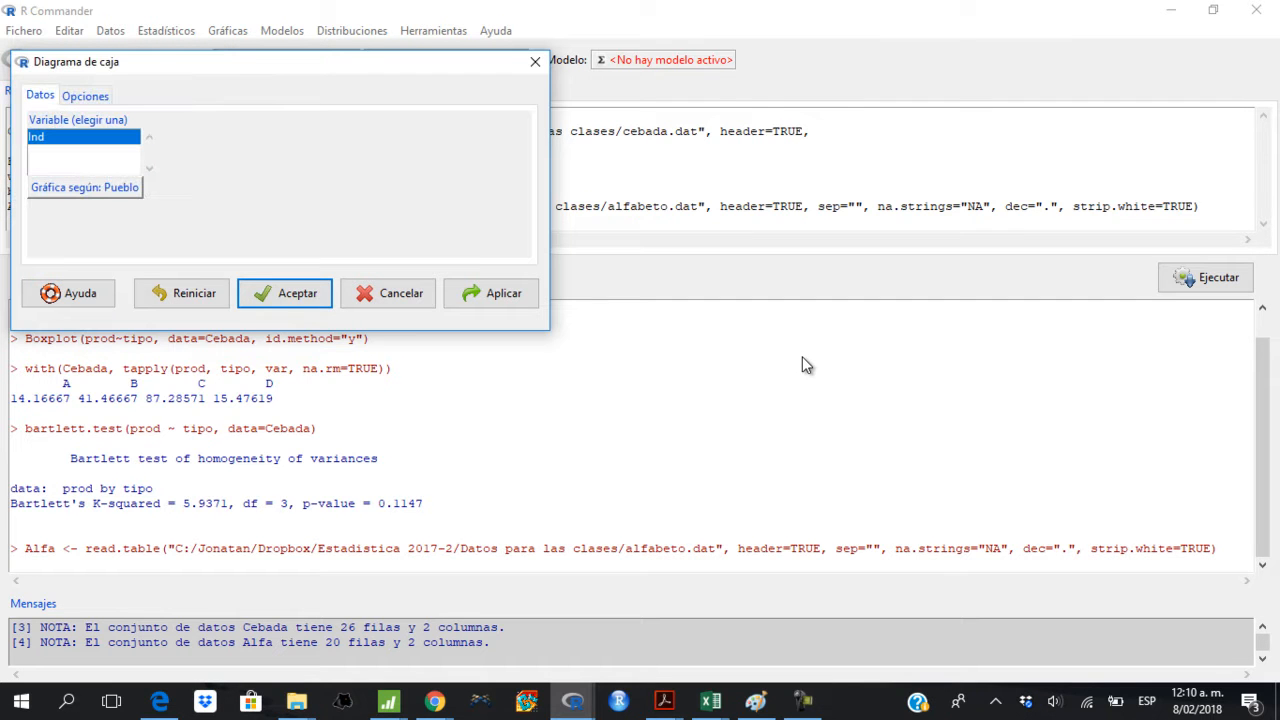
pyautogui.press('Return')
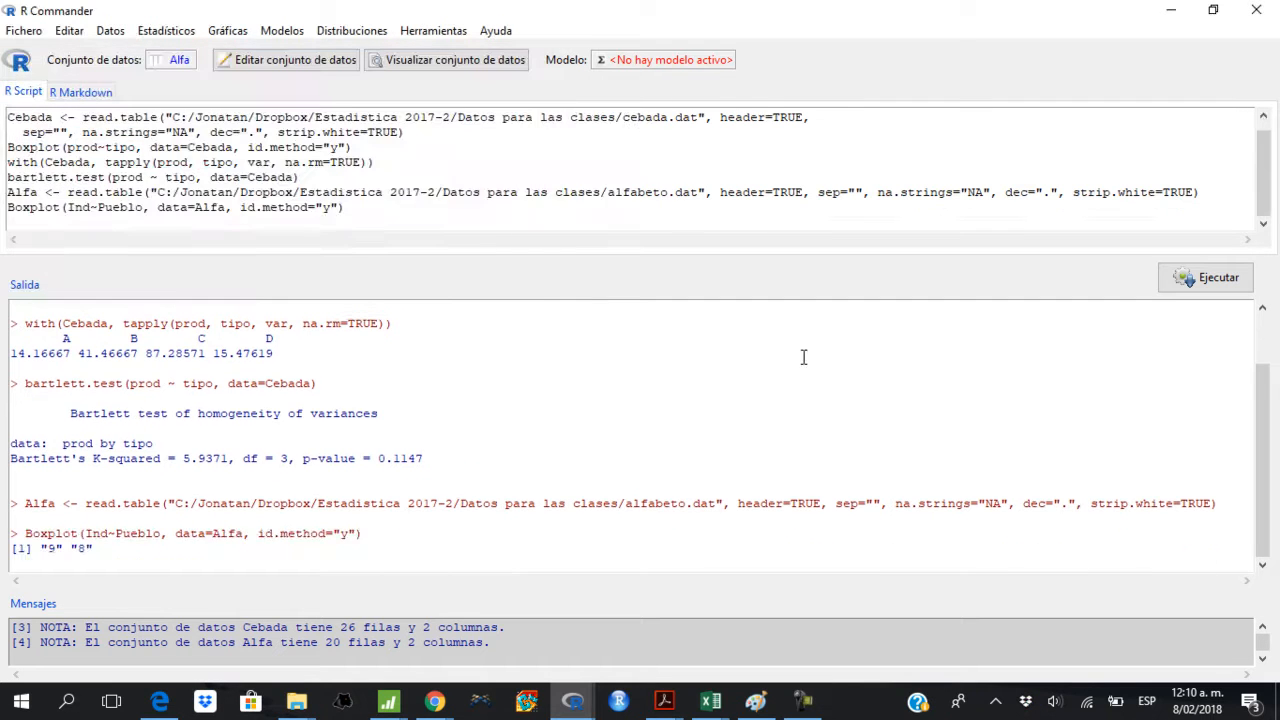
# - Examine the box plot of Ind by Pueblo in RGui and return to R Commander
pyautogui.hotkey('alt', 'Tab')
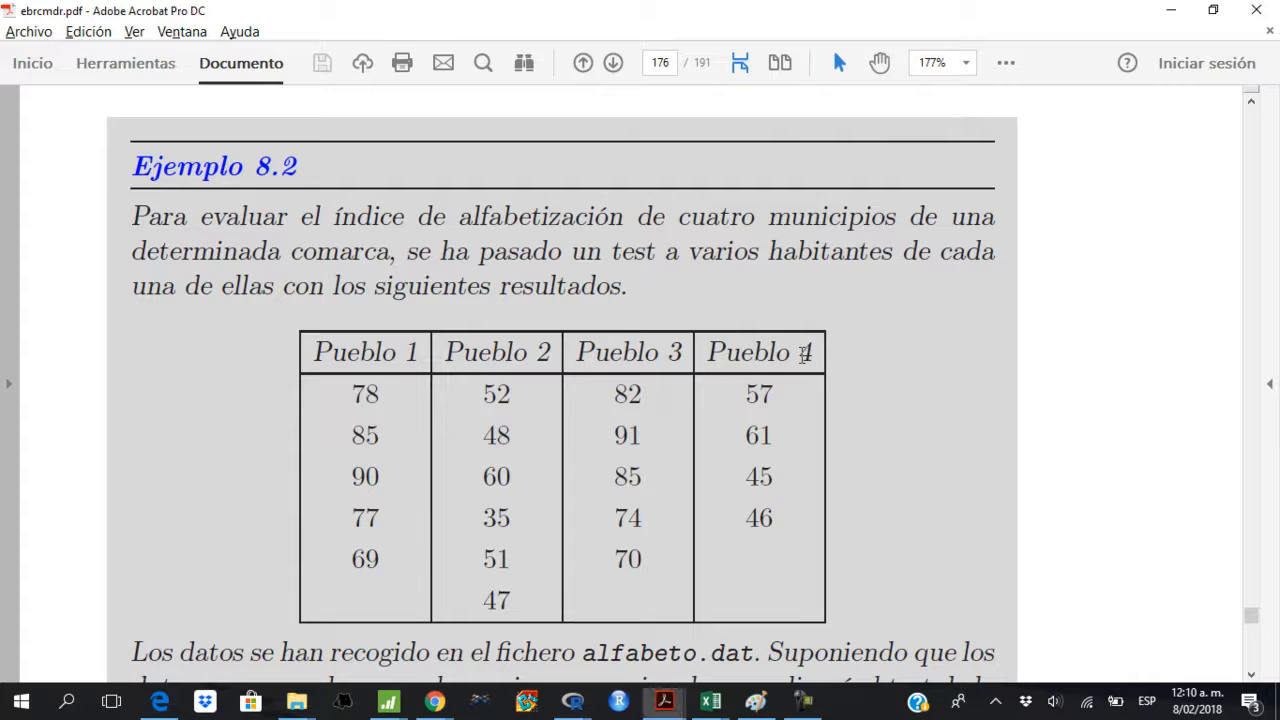
pyautogui.hotkey('alt', 'Tab')
pyautogui.hotkey('alt', 'Tab')
pyautogui.hotkey('alt', 'Tab')
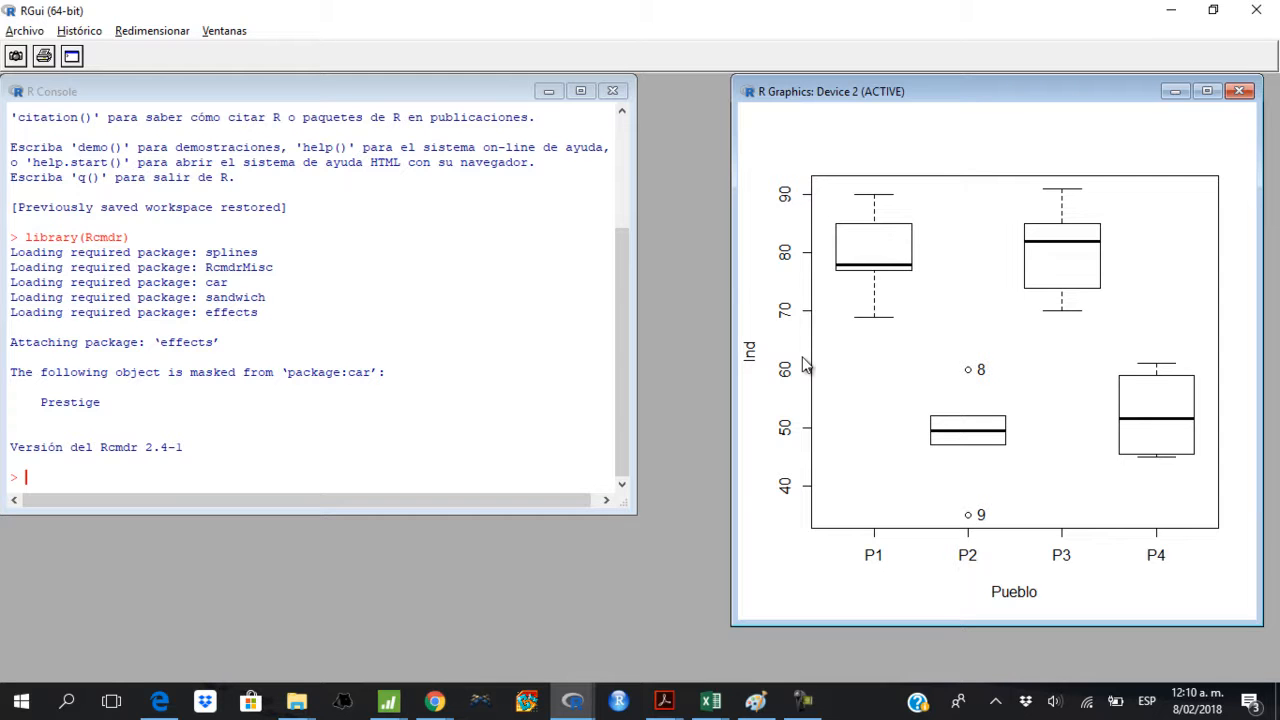
pyautogui.hotkey('alt', 'Tab')
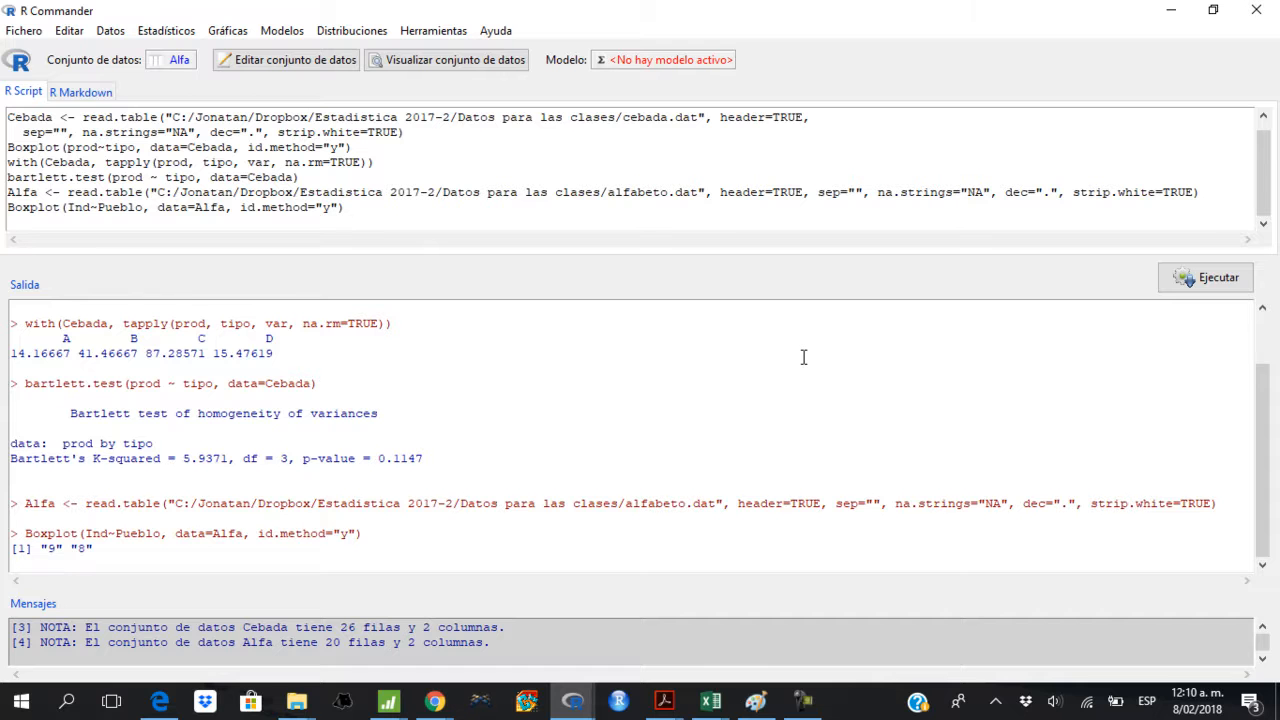
# - Reread Ejemplo 8.2 in the Acrobat book, highlighting the literacy index of the four municipalities and the assumptions for the F test
pyautogui.hotkey('alt', 'Tab')
pyautogui.hotkey('alt', 'Tab')
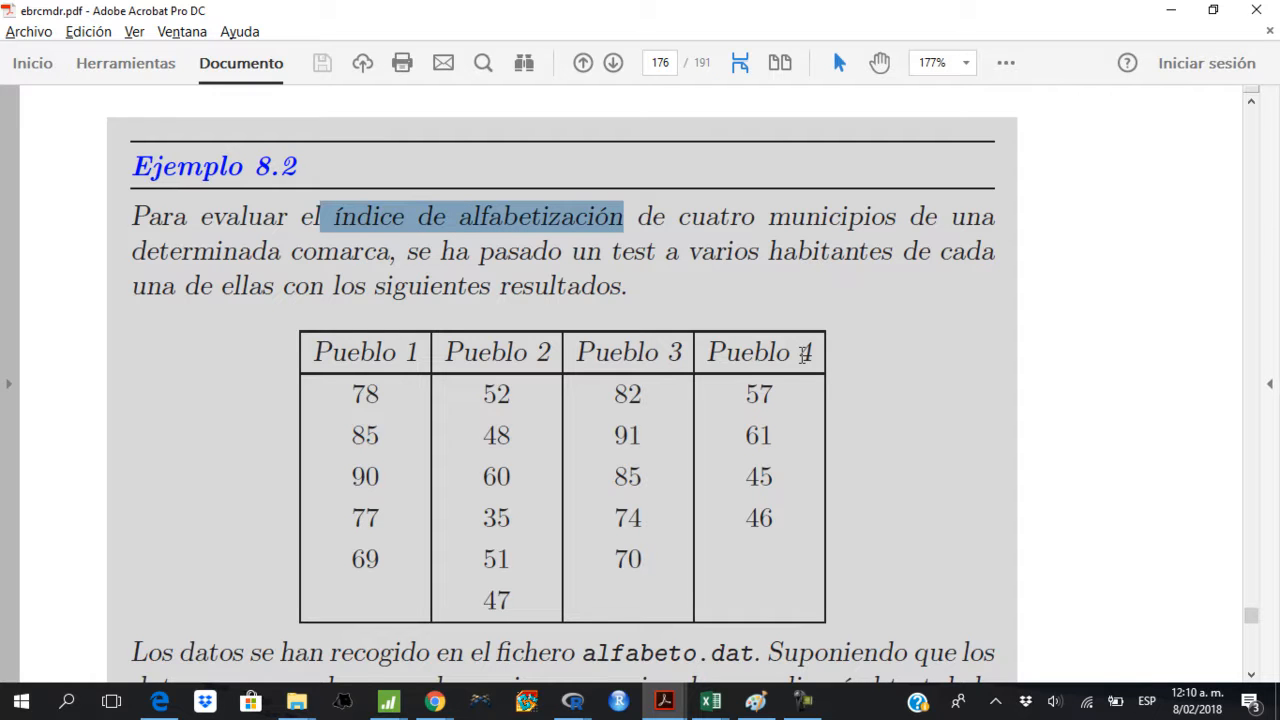
pyautogui.hotkey('ctrl', 'shift', 'Right')
pyautogui.hotkey('ctrl', 'shift', 'Right')
pyautogui.hotkey('ctrl', 'shift', 'Right')
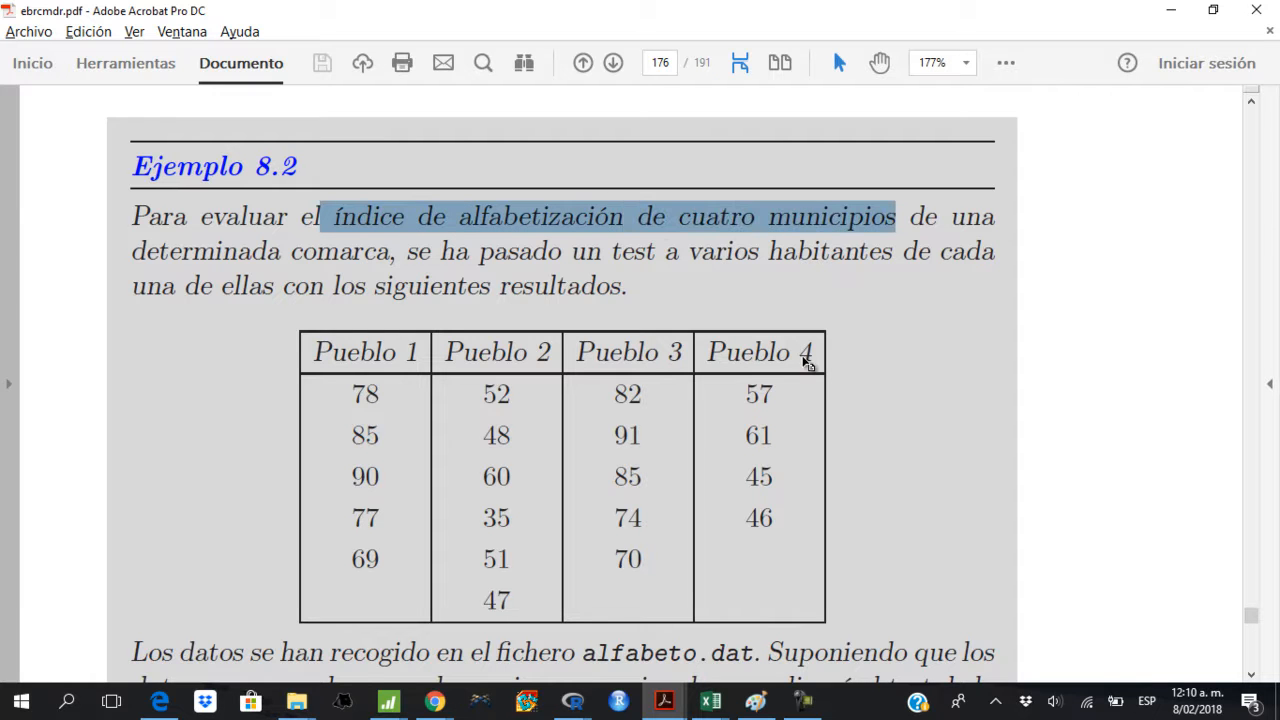
pyautogui.scroll(-3, 808, 362)
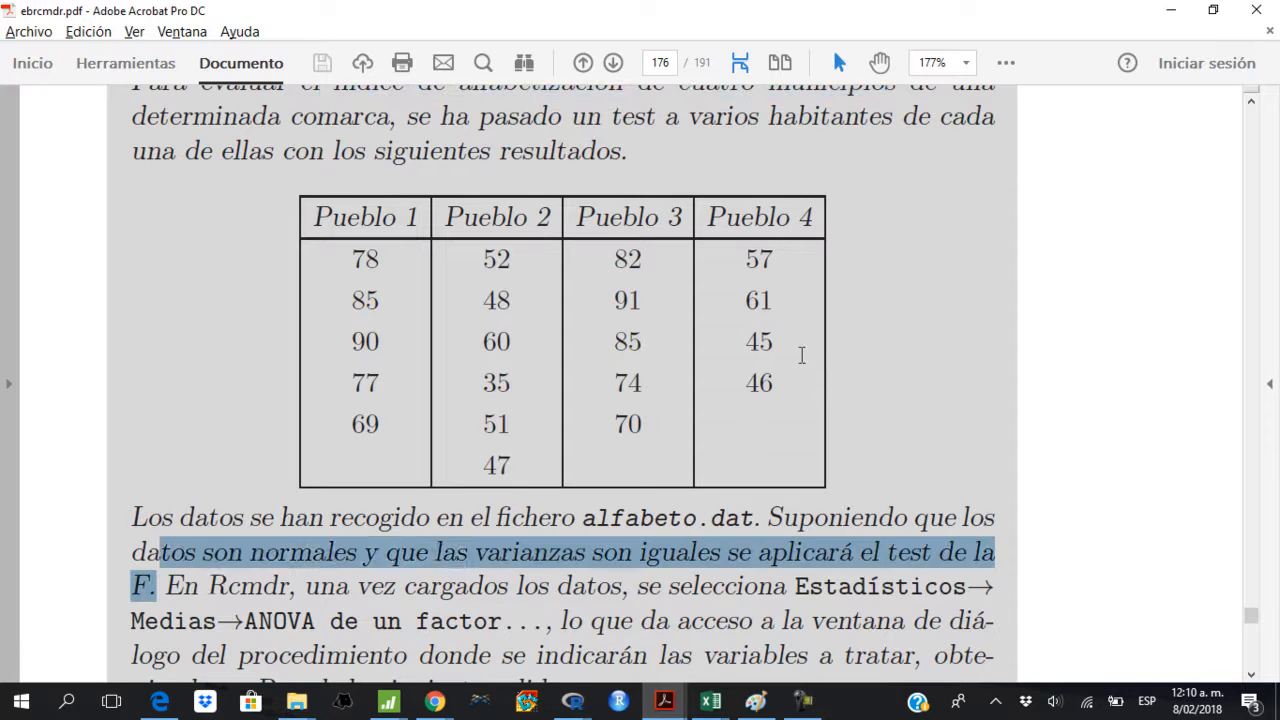
pyautogui.moveTo(160, 553); pyautogui.dragTo(860, 553)
pyautogui.scroll(-2, 801, 355)
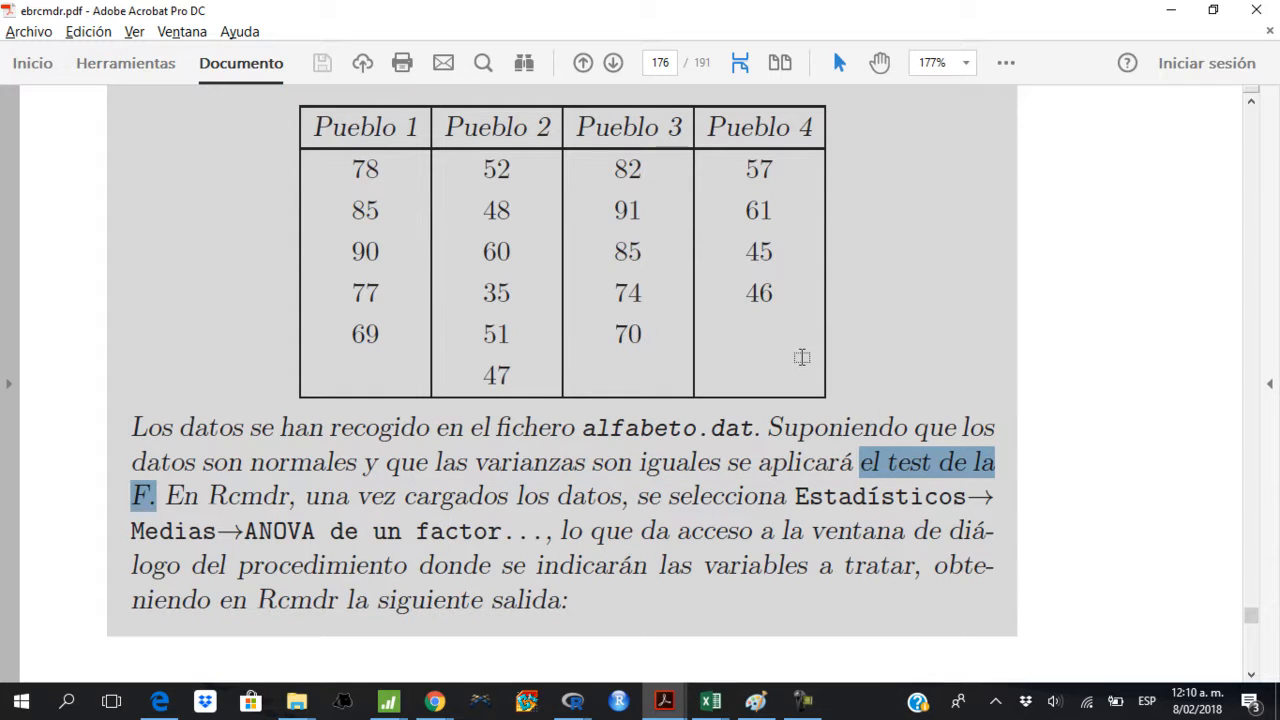
# - In R Commander, run a one-factor ANOVA with Pueblo as the groups and Ind as the explained variable, without pairwise comparisons or Welch test
pyautogui.hotkey('alt', 'Tab')
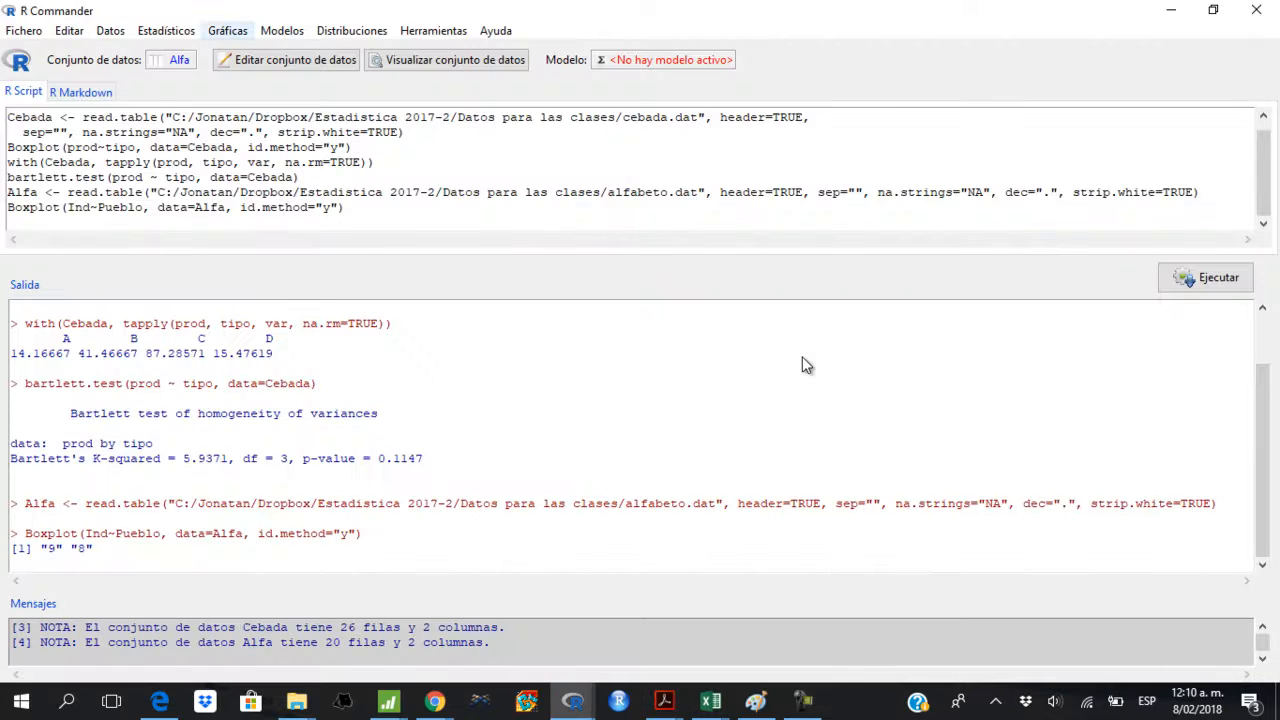
pyautogui.click(166, 31)
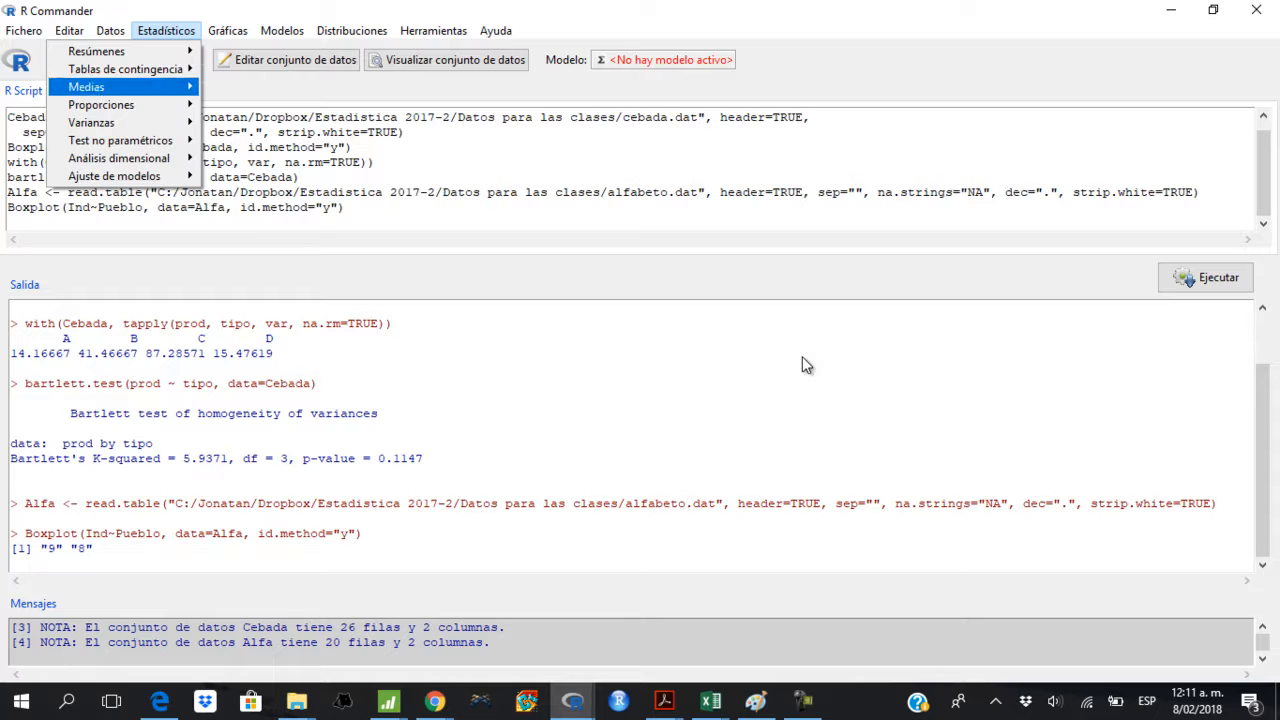
pyautogui.moveTo(86, 87)
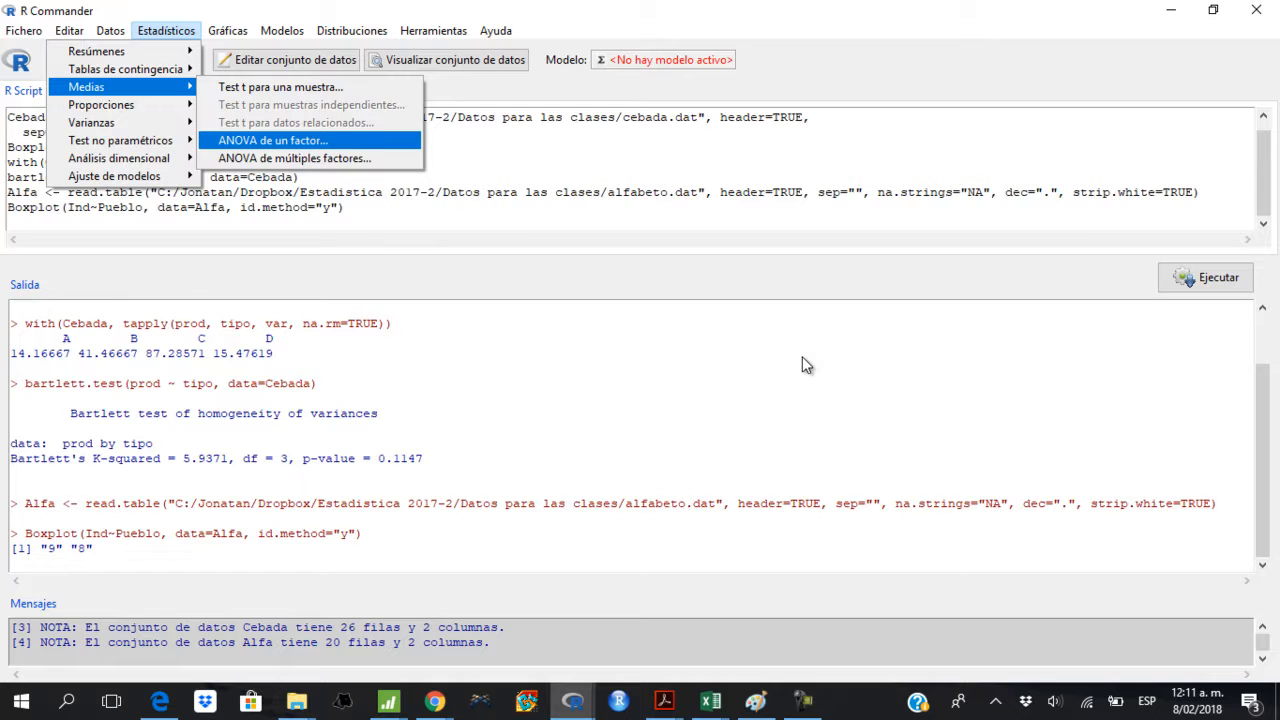
pyautogui.press('Return')
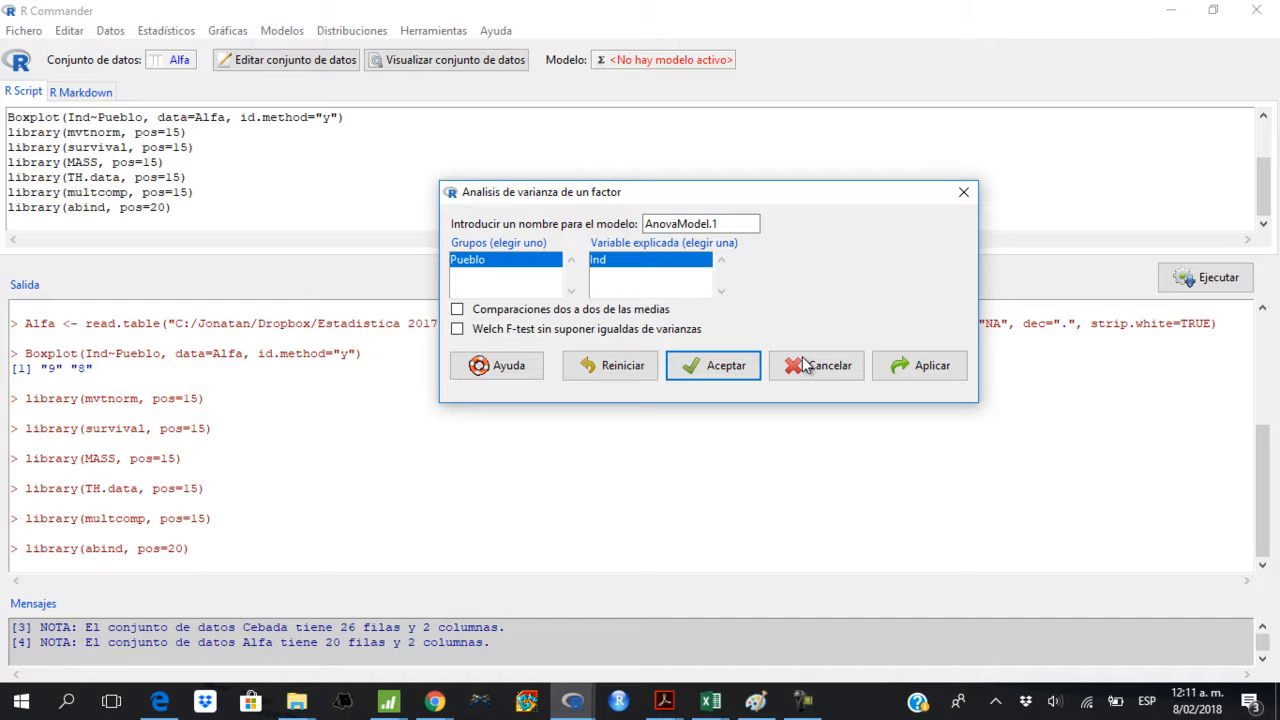
pyautogui.press('Return')
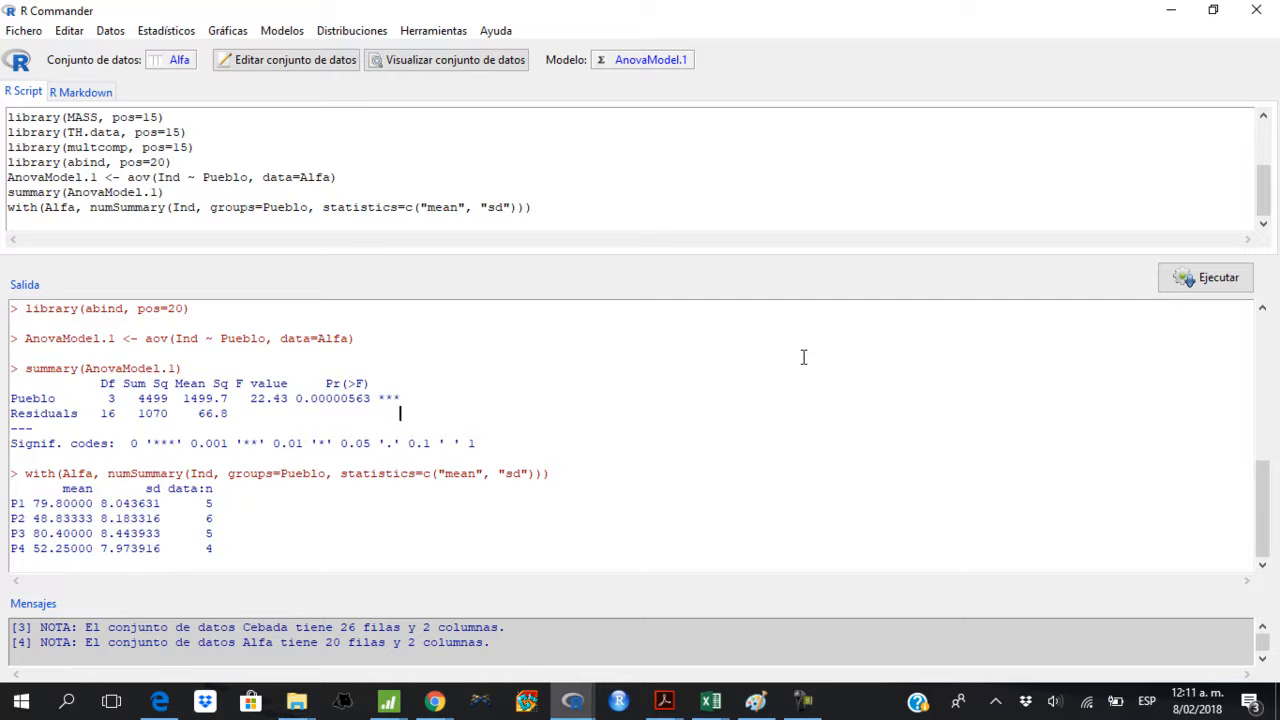
# - Examine the ANOVA summary and the table of means and standard deviations by Pueblo in the output
pyautogui.moveTo(11, 368); pyautogui.dragTo(62, 398)
pyautogui.click(70, 473)
pyautogui.moveTo(34, 519)
pyautogui.mouseDown()
pyautogui.moveTo(93, 519)
pyautogui.moveTo(35, 534)
pyautogui.moveTo(102, 534)
pyautogui.moveTo(42, 549)
pyautogui.moveTo(88, 549)
pyautogui.mouseUp()
pyautogui.click(130, 504)
# - Highlight the degrees of freedom in the Pueblo and Residuals rows of the ANOVA table
pyautogui.moveTo(100, 398); pyautogui.dragTo(115, 398)
pyautogui.press('Left')
pyautogui.press('Left')
pyautogui.press('Down')
pyautogui.hotkey('shift', 'Right')
pyautogui.hotkey('shift', 'Right')
# - Examine the remaining values in the Pueblo and Residuals rows of the ANOVA table, and select the Pr(>F) value for Pueblo
pyautogui.press('End')
pyautogui.press('Up')
pyautogui.hotkey('shift', 'Right')
pyautogui.hotkey('shift', 'Right')
pyautogui.hotkey('shift', 'Right')
pyautogui.hotkey('shift', 'Right')
pyautogui.hotkey('shift', 'Right')
pyautogui.hotkey('ctrl', 'Left')
pyautogui.hotkey('ctrl', 'Left')
pyautogui.hotkey('ctrl', 'Left')
pyautogui.hotkey('ctrl', 'Left')
pyautogui.press('Down')
pyautogui.press('Left')
pyautogui.hotkey('shift', 'Right')
pyautogui.hotkey('shift', 'Right')
pyautogui.moveTo(296, 399); pyautogui.dragTo(378, 399)
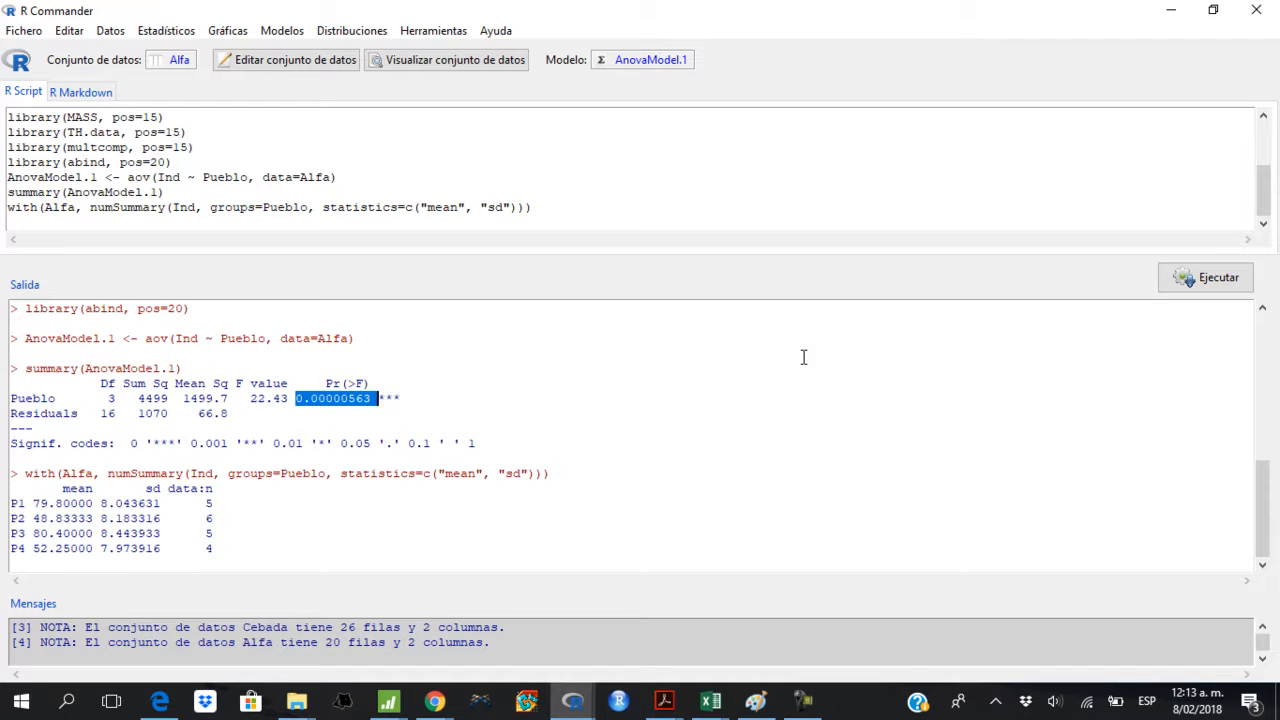
# - Highlight the five zeros after the decimal point in the Pr(>F) value for Pueblo
pyautogui.click(333, 399)
pyautogui.moveTo(333, 399); pyautogui.dragTo(311, 399)
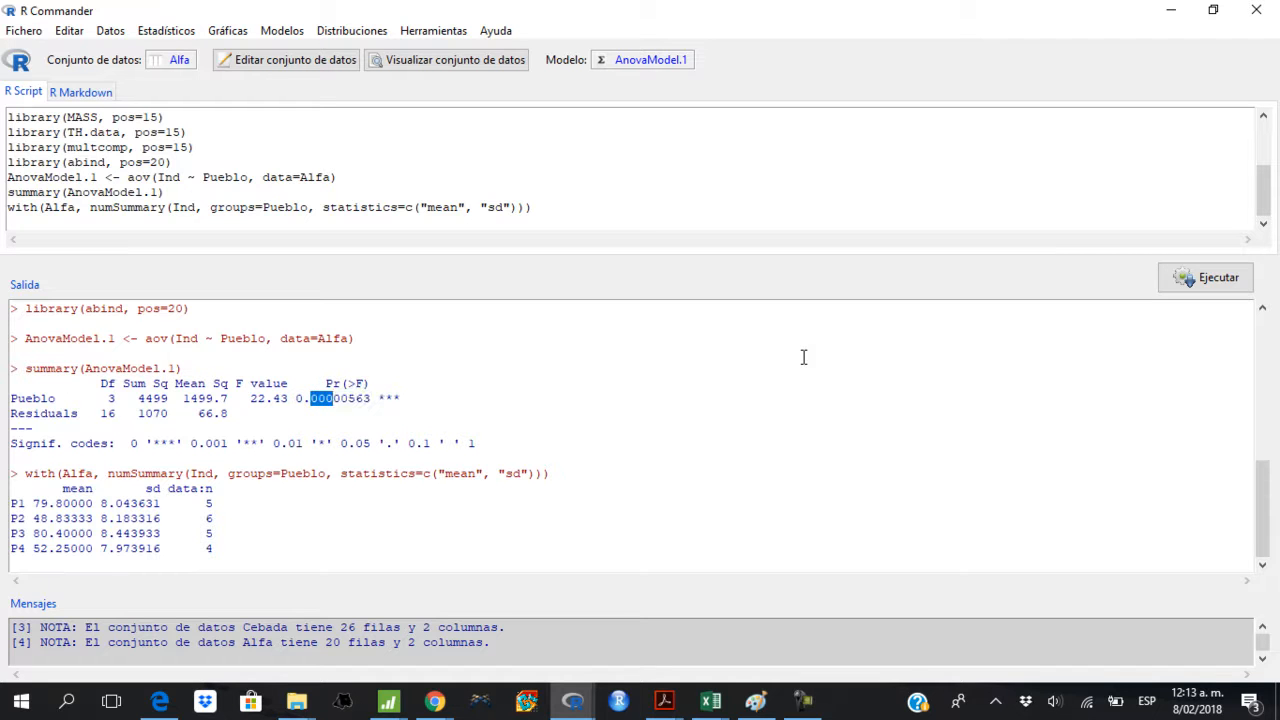
pyautogui.hotkey('shift', 'Right')
pyautogui.hotkey('shift', 'Right')
# - Switch to ebrcmdr.pdf in Adobe Acrobat to examine the printed ANOVA output and conclusion on page 177, and return to R Commander
pyautogui.hotkey('alt', 'Tab')
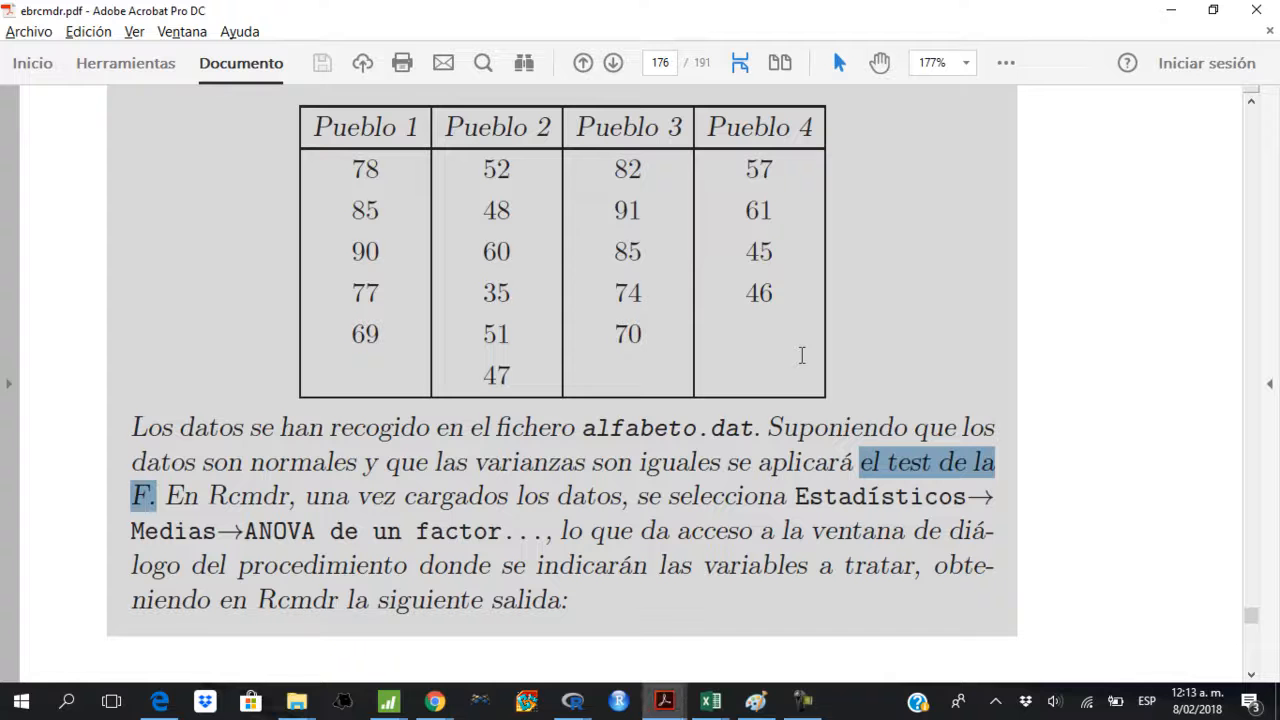
pyautogui.scroll(-10, 801, 355)
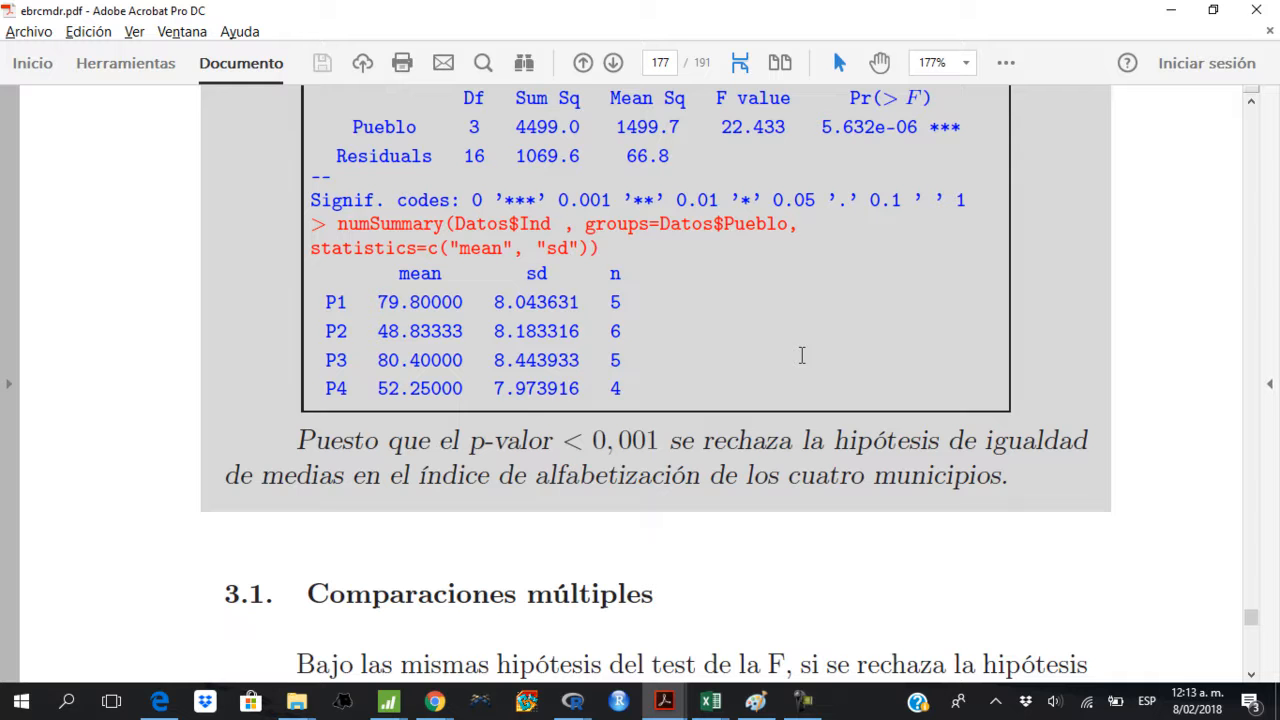
pyautogui.scroll(2, 801, 355)
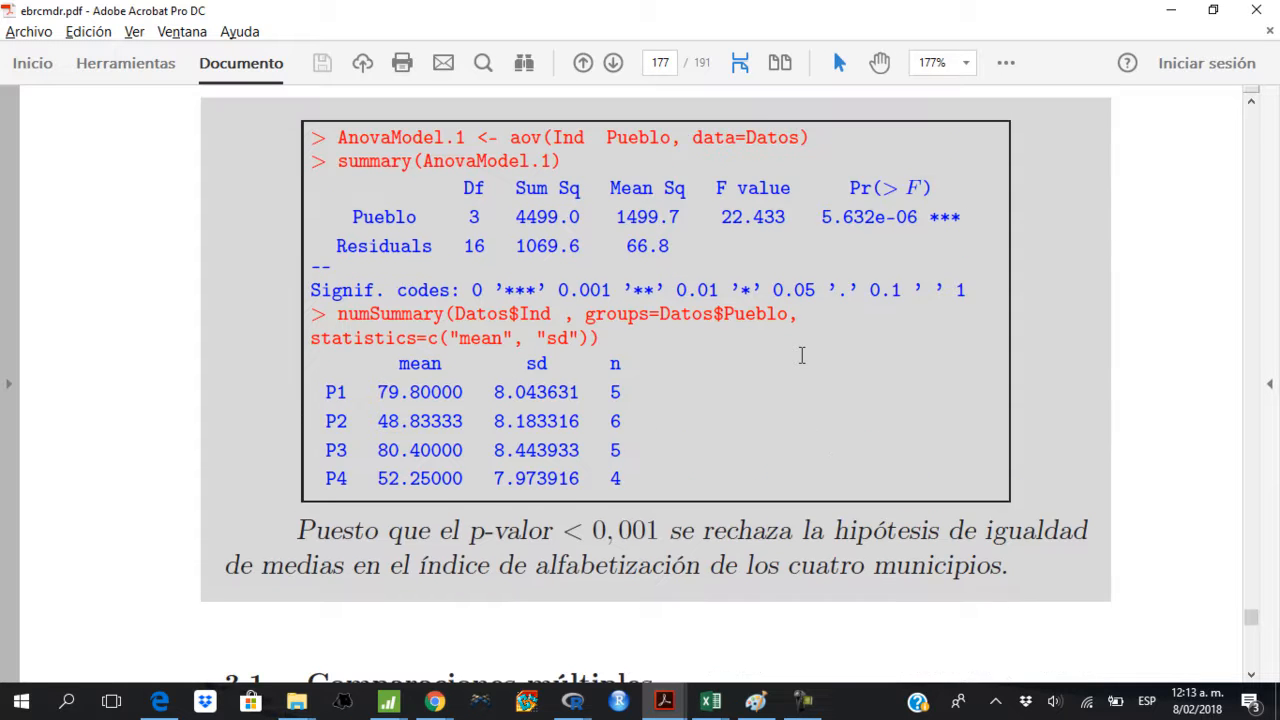
pyautogui.scroll(2, 801, 355)
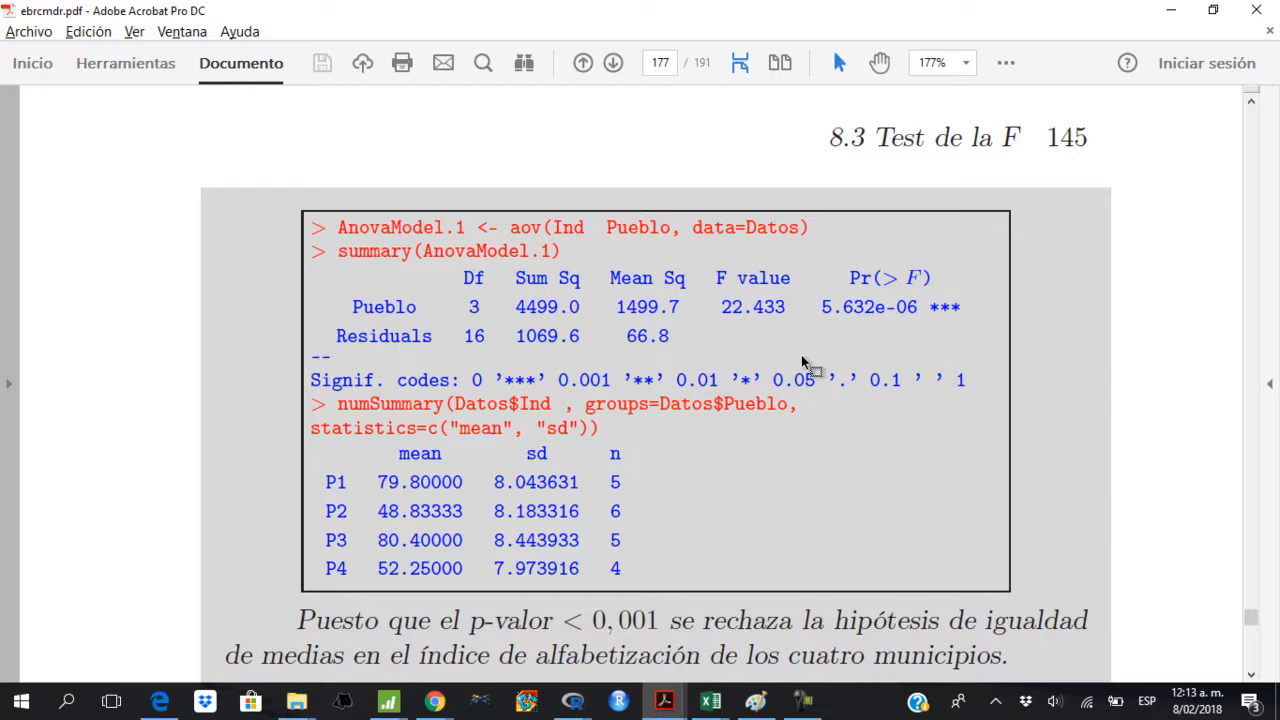
pyautogui.scroll(-2, 802, 362)
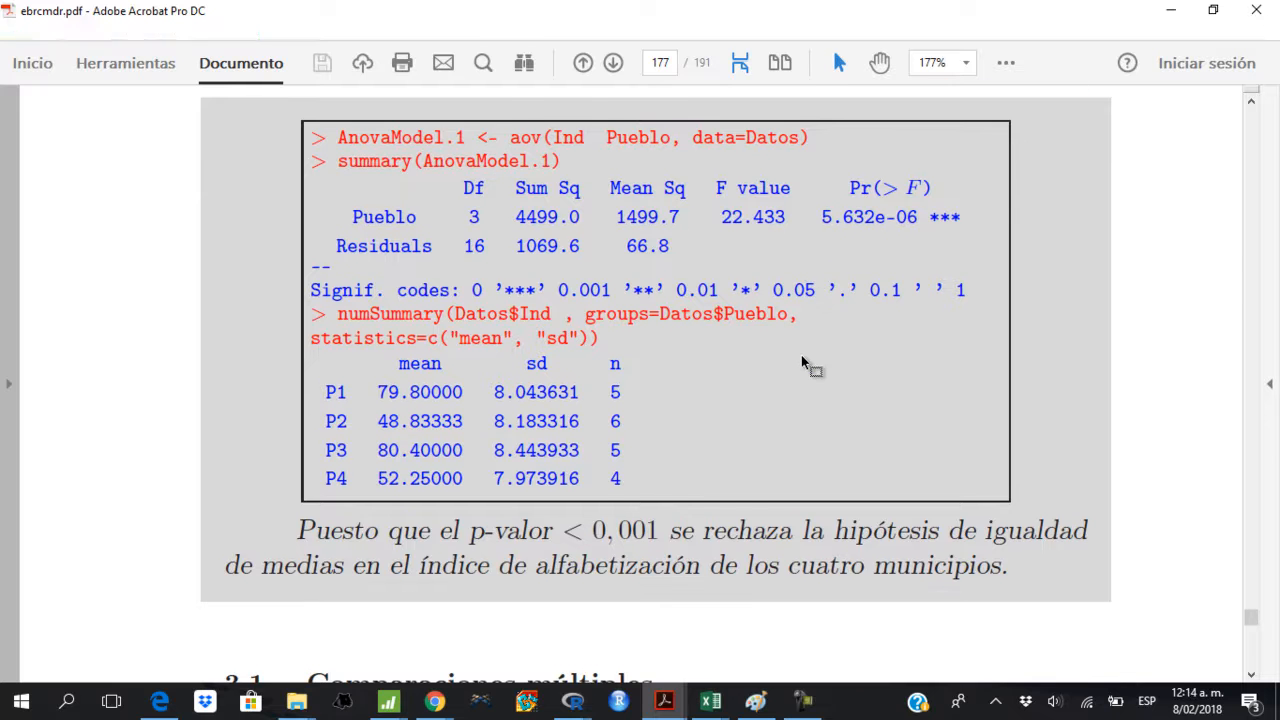
pyautogui.hotkey('alt', 'Tab')
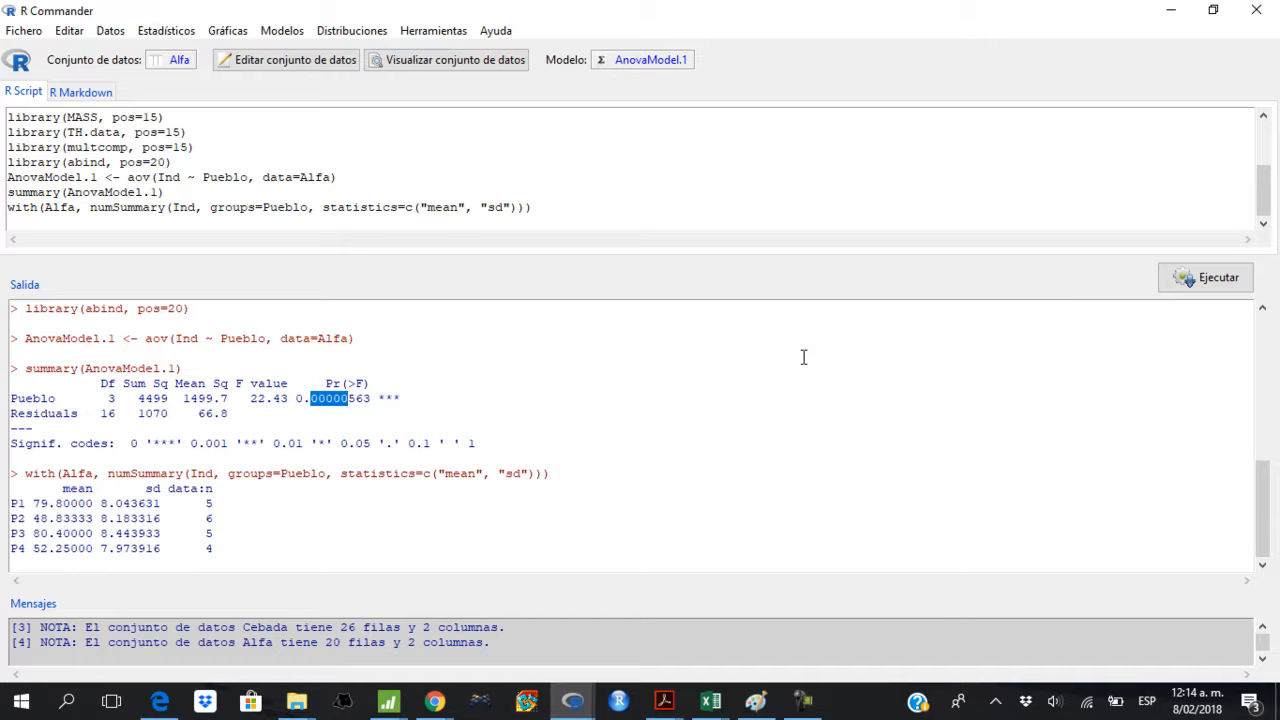
# - Go back to ebrcmdr.pdf in Adobe Acrobat and read section 3.1 Comparaciones múltiples and the instructions of Ejemplo 8.3
pyautogui.hotkey('alt', 'Tab')
pyautogui.scroll(-5, 801, 355)
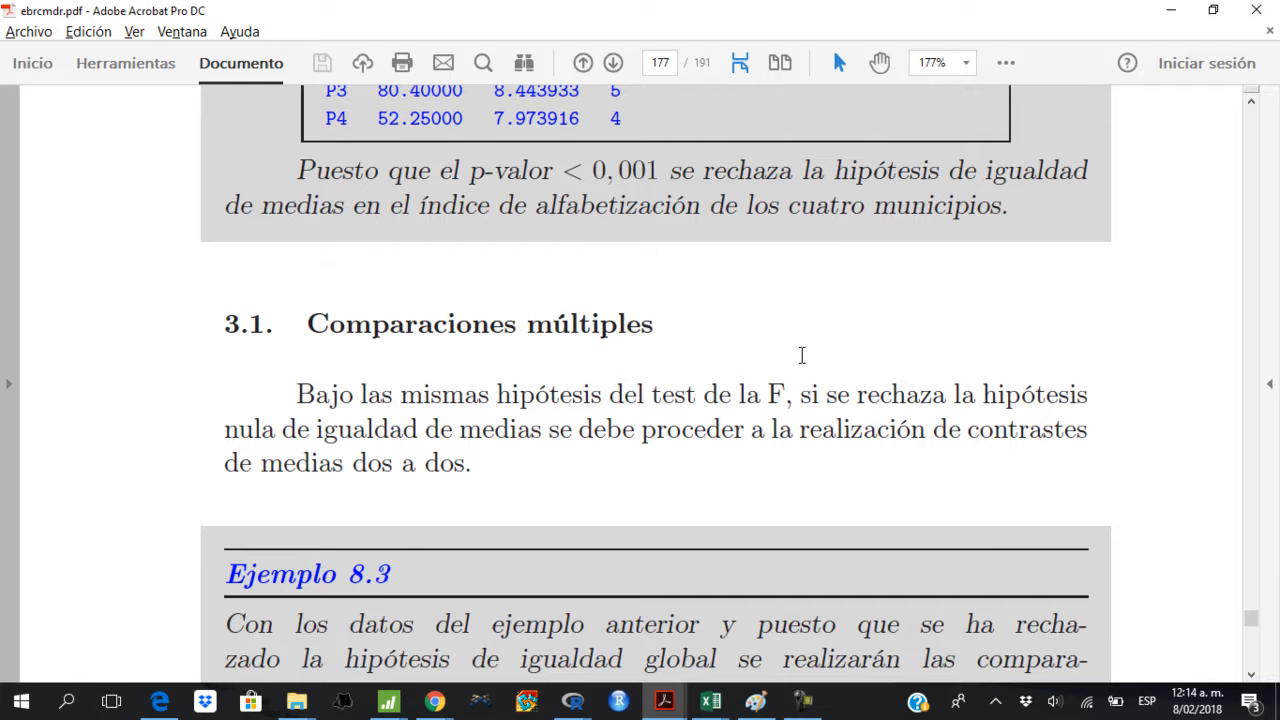
pyautogui.scroll(-5, 801, 355)
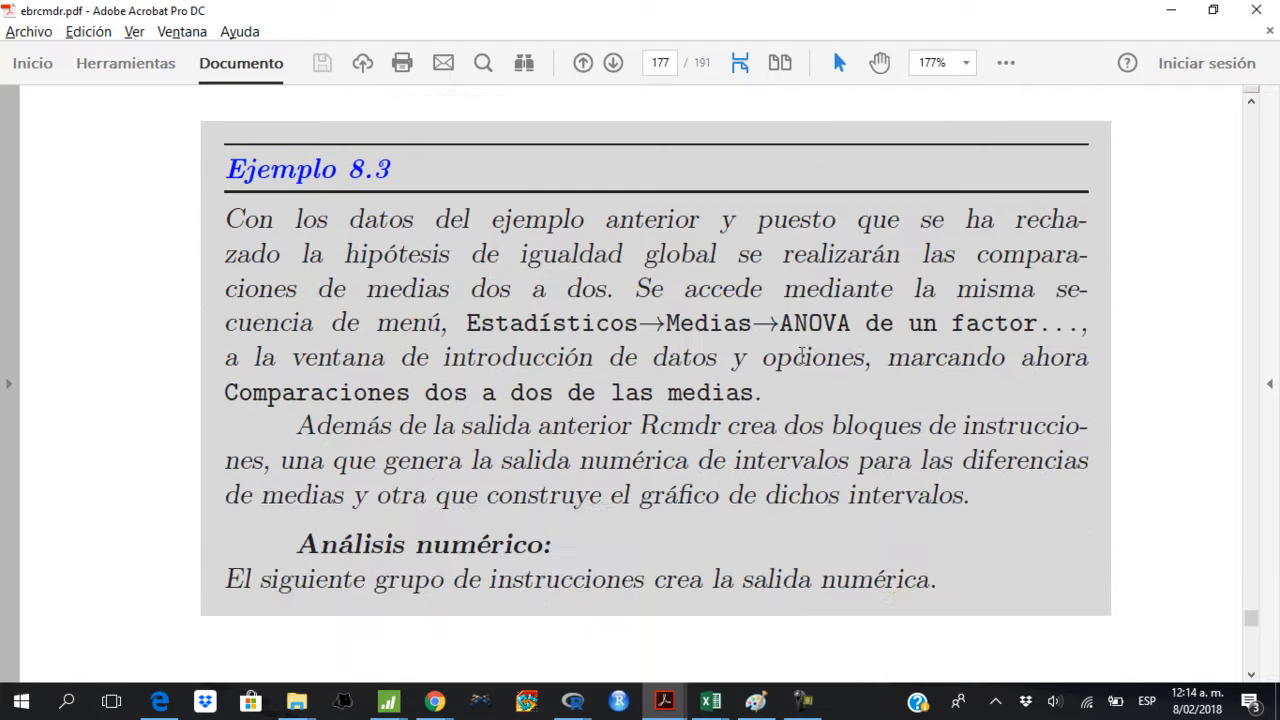
pyautogui.scroll(-1, 801, 355)
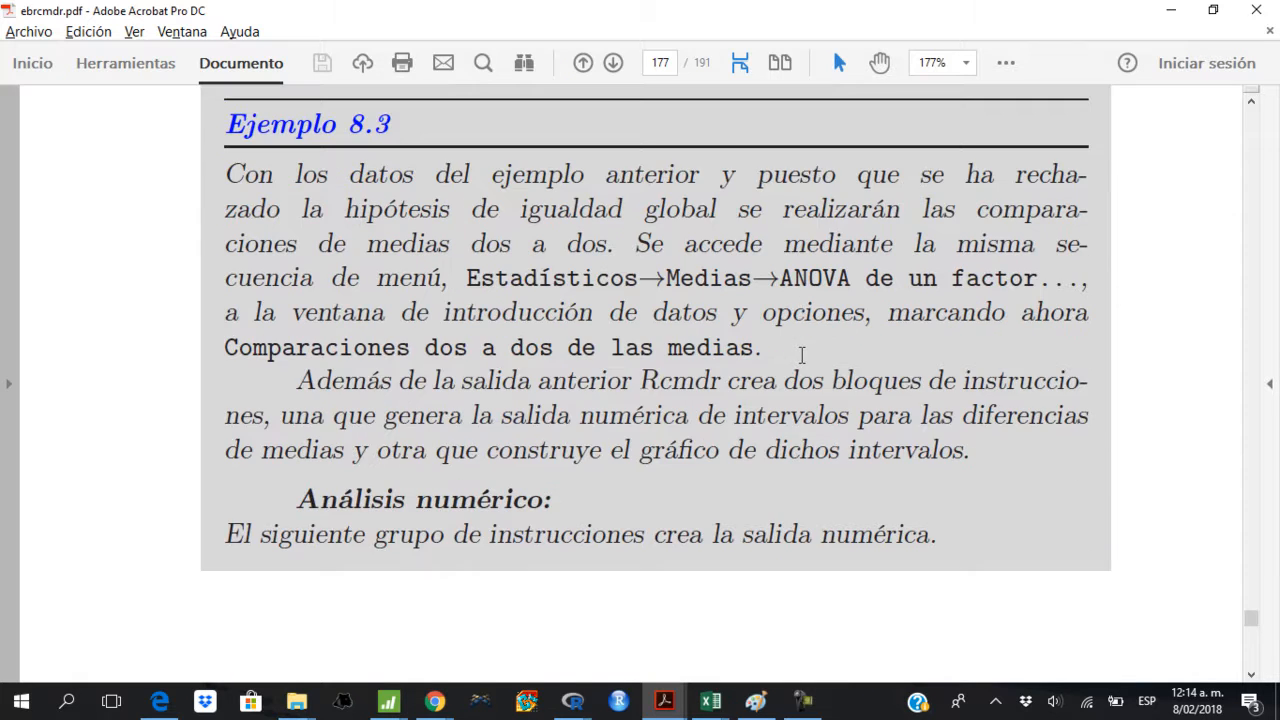
# - Return to R Commander and select the message note about the Alfa data set
pyautogui.hotkey('alt', 'Tab')
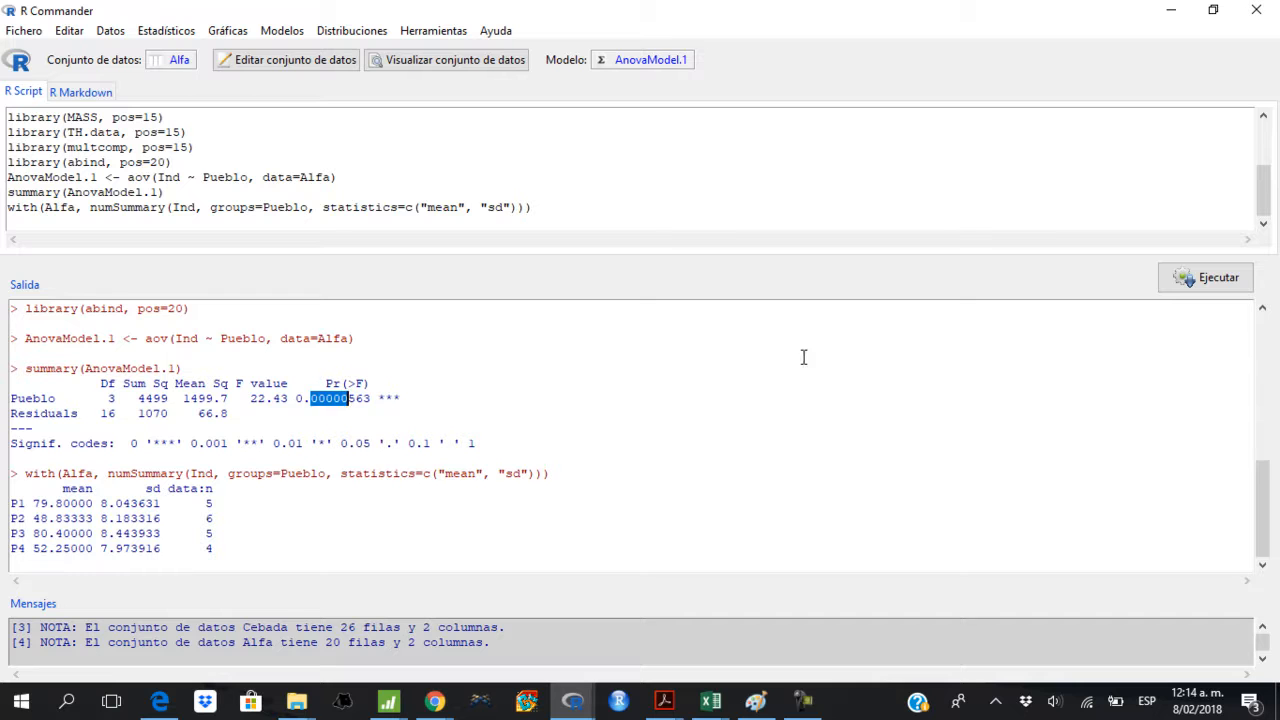
pyautogui.hotkey('ctrl', 'Tab')
pyautogui.moveTo(492, 644); pyautogui.dragTo(41, 643)
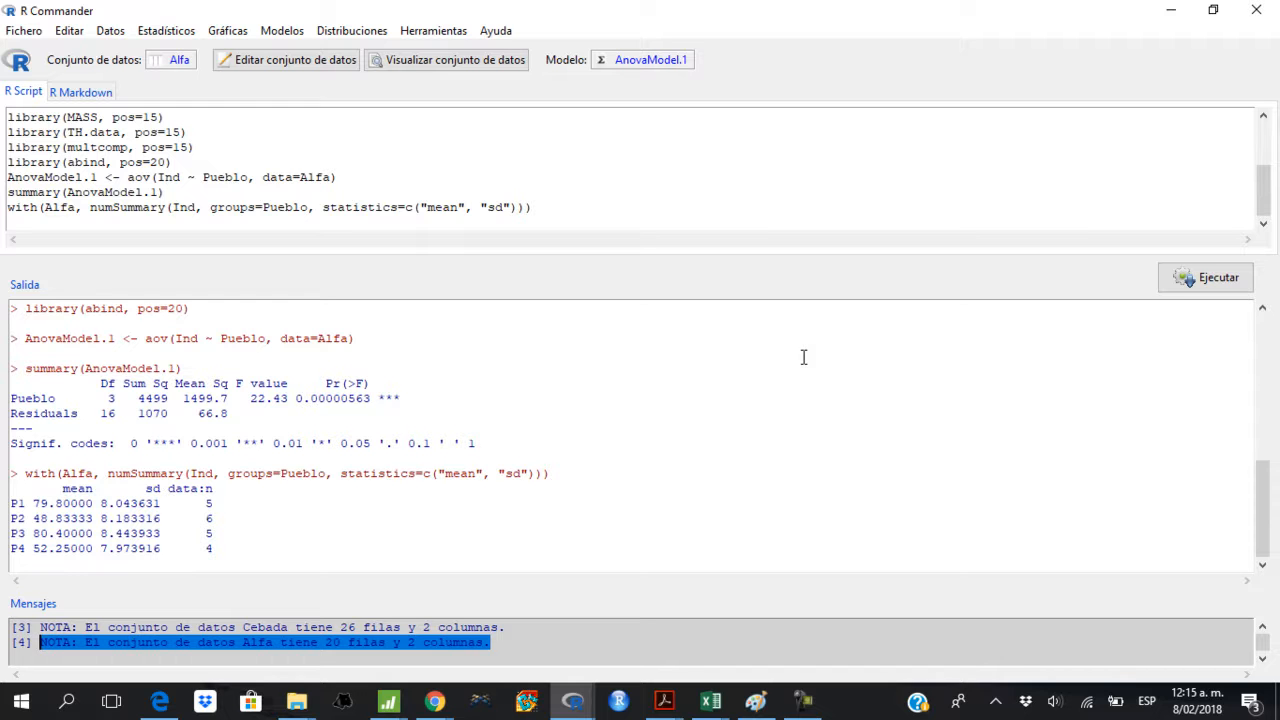
# - Switch to RGui to view the box plot of Ind by Pueblo, and return to R Commander
pyautogui.click(573, 701)
pyautogui.click(470, 620)
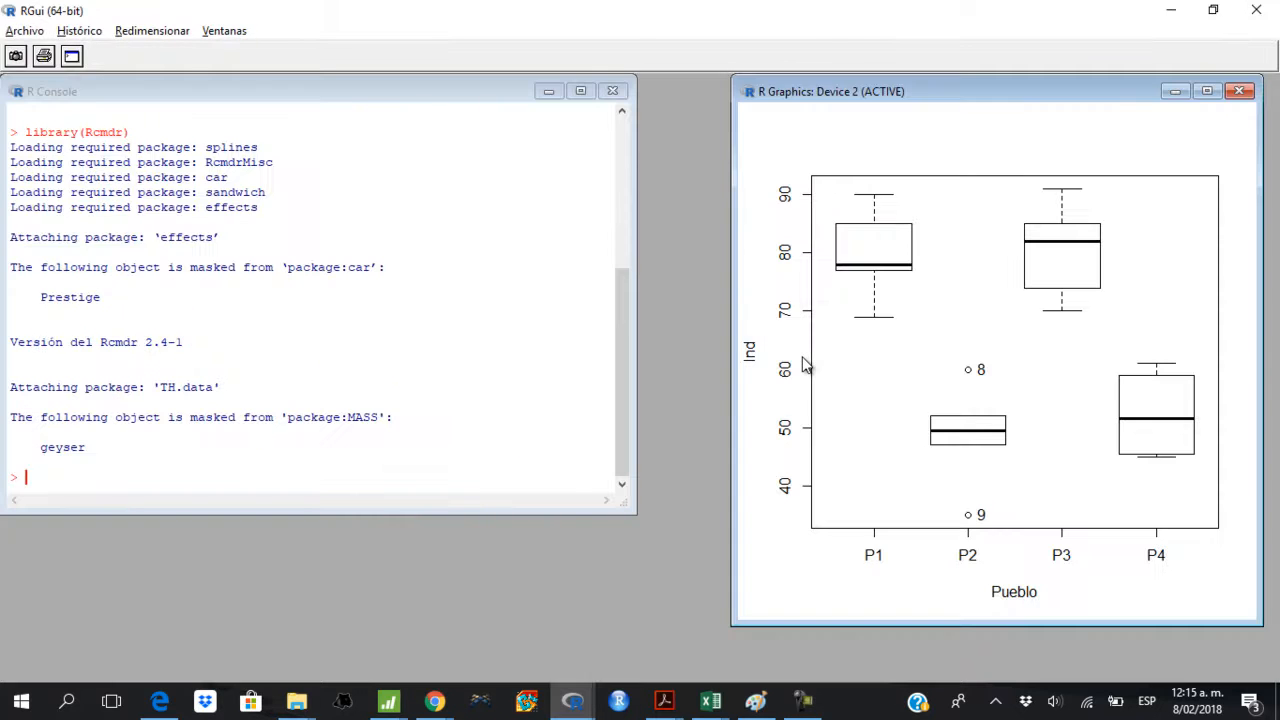
pyautogui.click(313, 147)
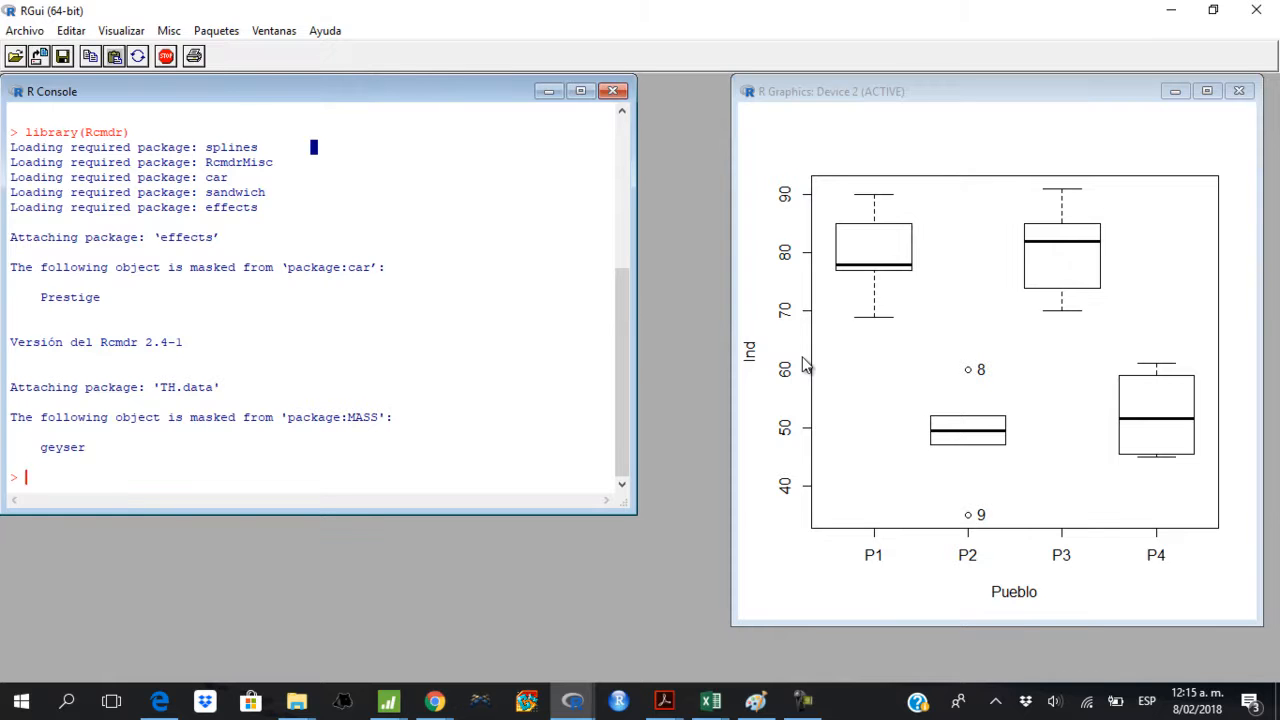
pyautogui.click(216, 31)
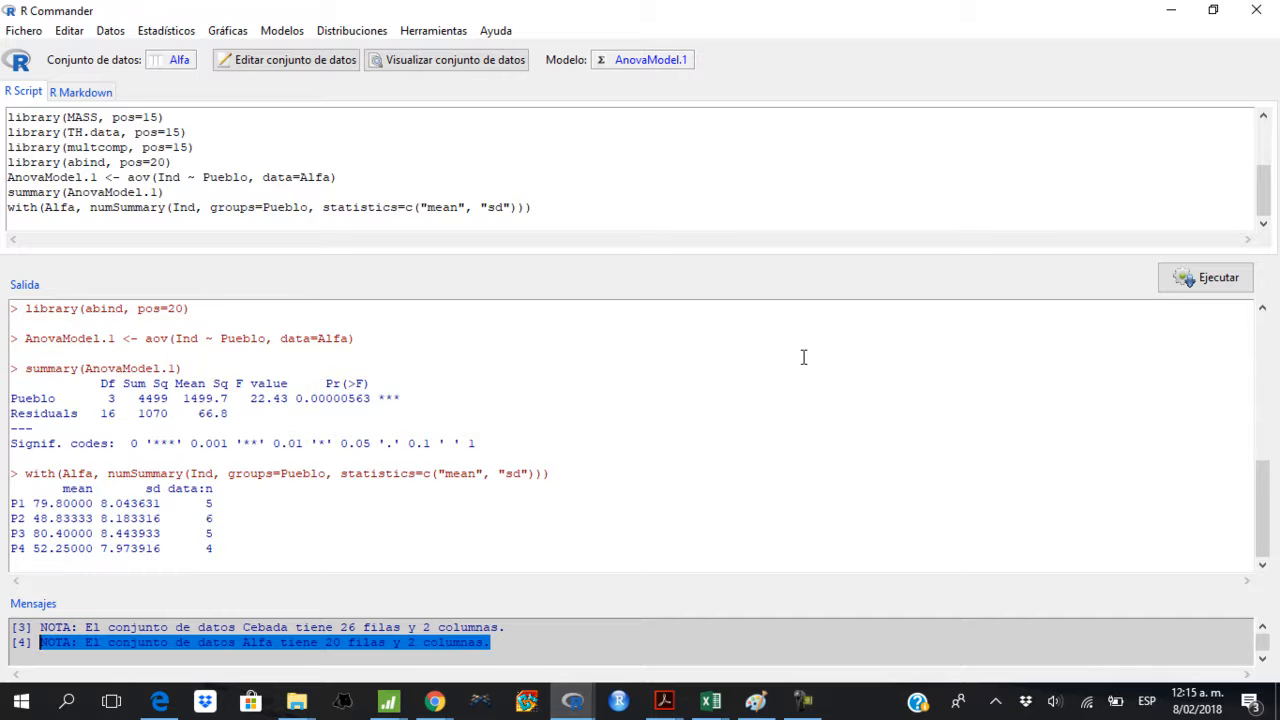
# - Switch to ebrcmdr.pdf in Adobe Acrobat and examine the printed ANOVA table and means by Pueblo above section 3.1 again
pyautogui.hotkey('alt', 'Tab')
pyautogui.hotkey('alt', 'Tab')
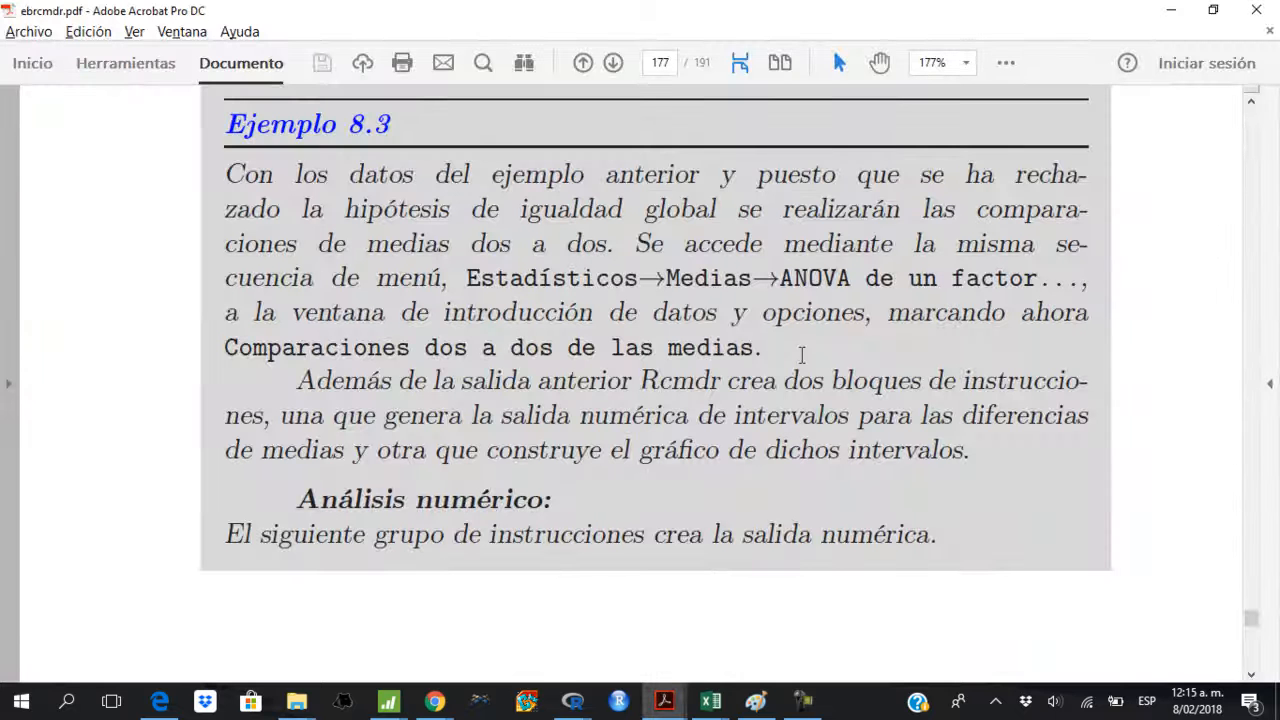
pyautogui.scroll(3, 801, 355)
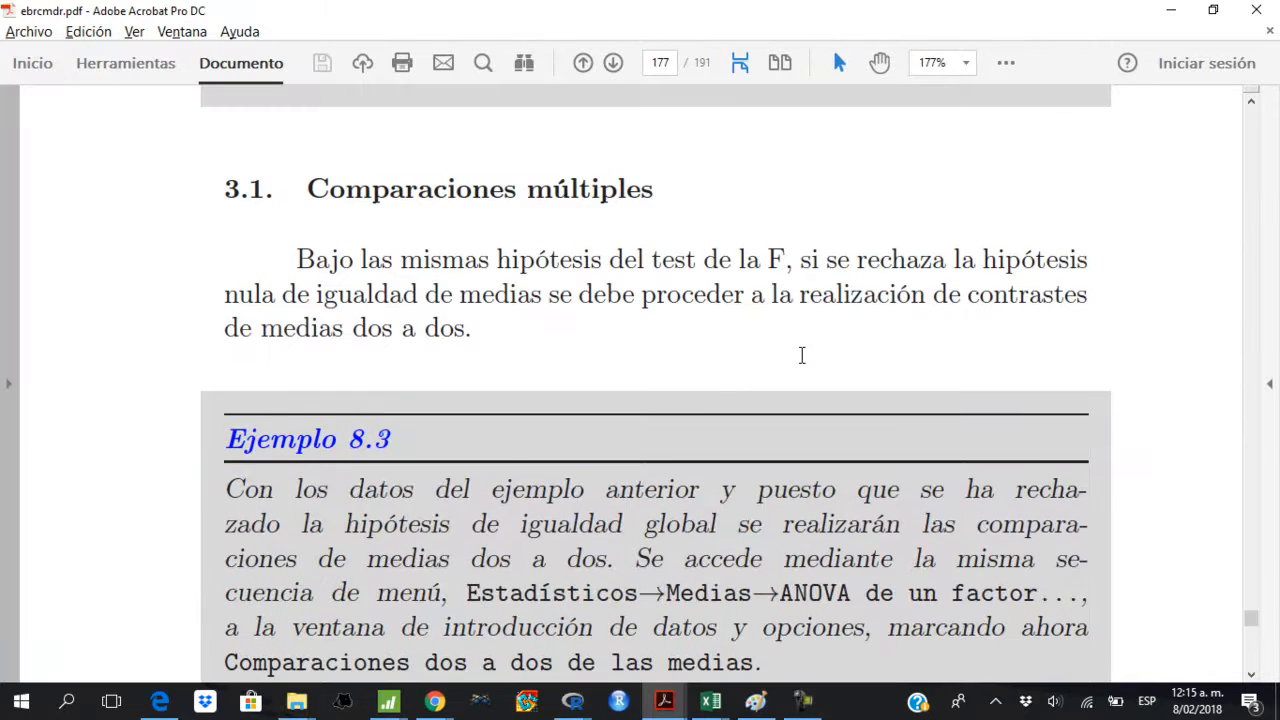
pyautogui.scroll(6, 801, 355)
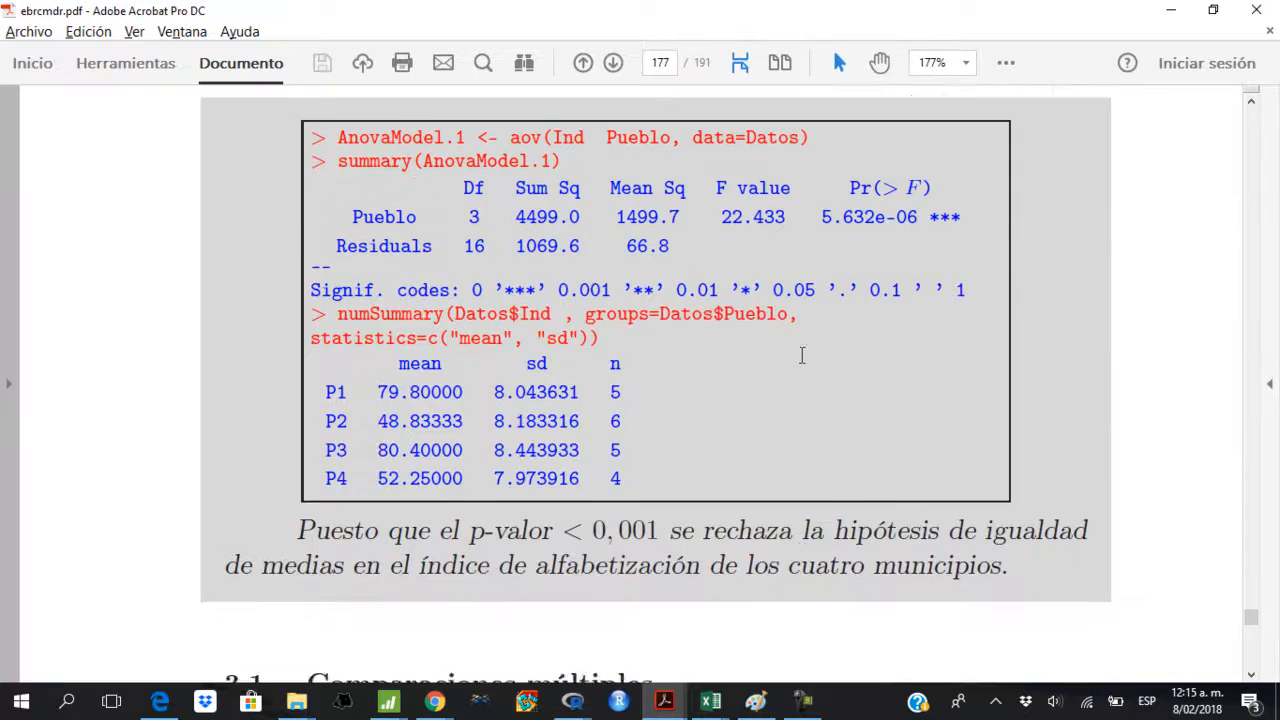
pyautogui.scroll(-2, 801, 355)
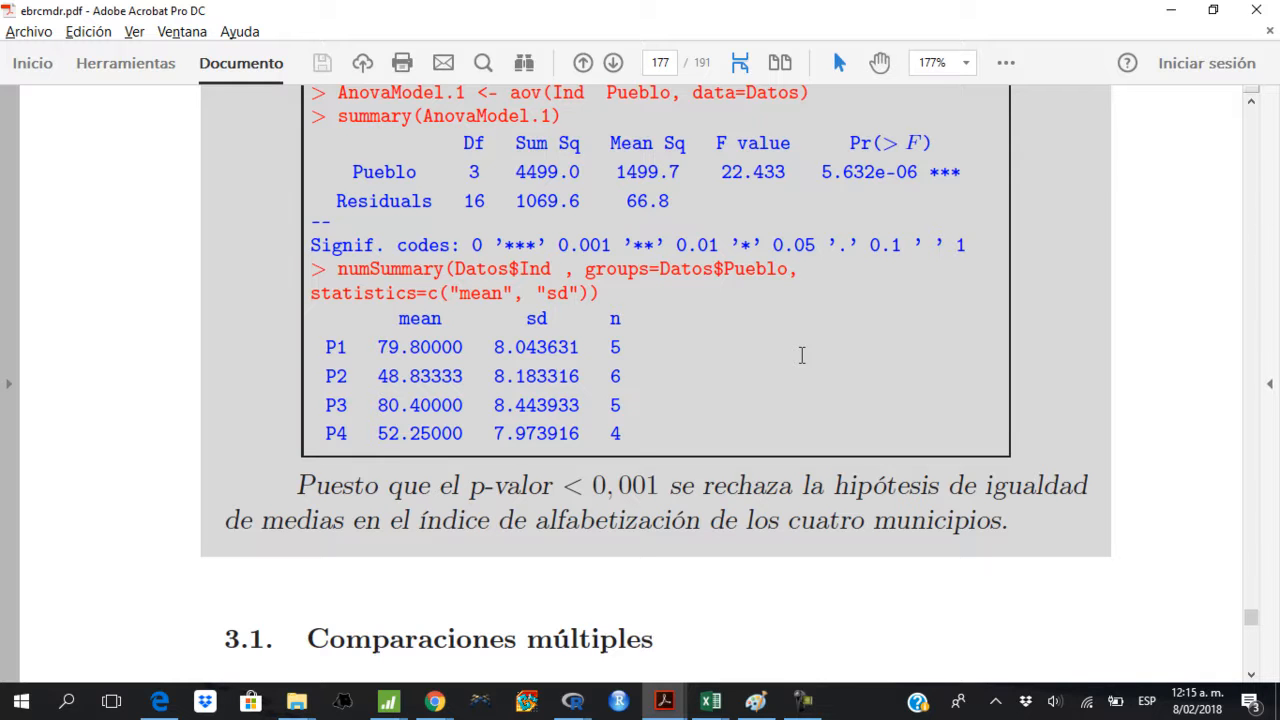
# - Highlight the P1 to P4 labels one after another in the printed table of means to point out the pairs for comparison
pyautogui.hotkey('shift', 'Right')
pyautogui.hotkey('shift', 'Right')
pyautogui.moveTo(325, 377)
pyautogui.mouseDown()
pyautogui.moveTo(348, 377)
pyautogui.moveTo(337, 348)
pyautogui.moveTo(348, 348)
pyautogui.mouseUp()
pyautogui.moveTo(325, 406); pyautogui.dragTo(348, 406)
pyautogui.moveTo(325, 348); pyautogui.dragTo(348, 348)
pyautogui.moveTo(325, 434); pyautogui.dragTo(348, 434)
pyautogui.moveTo(325, 377)
pyautogui.mouseDown()
pyautogui.moveTo(348, 377)
pyautogui.moveTo(337, 406)
pyautogui.moveTo(337, 377)
pyautogui.mouseUp()
pyautogui.moveTo(325, 434)
pyautogui.mouseDown()
pyautogui.moveTo(348, 434)
pyautogui.moveTo(337, 406)
pyautogui.moveTo(348, 434)
pyautogui.mouseUp()
# - Reread the Comparaciones múltiples paragraph and the Ejemplo 8.3 instructions for pairwise comparisons of means
pyautogui.scroll(-6, 801, 355)
pyautogui.scroll(3, 801, 355)
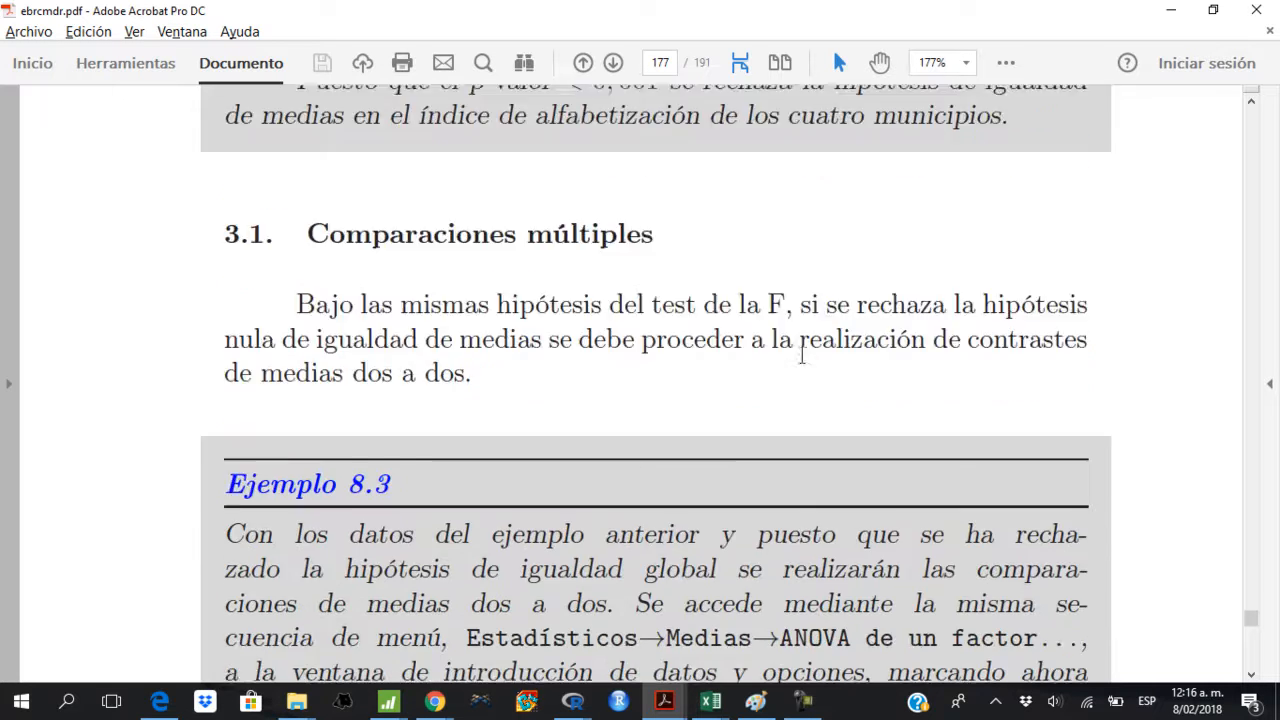
pyautogui.scroll(-3, 801, 355)
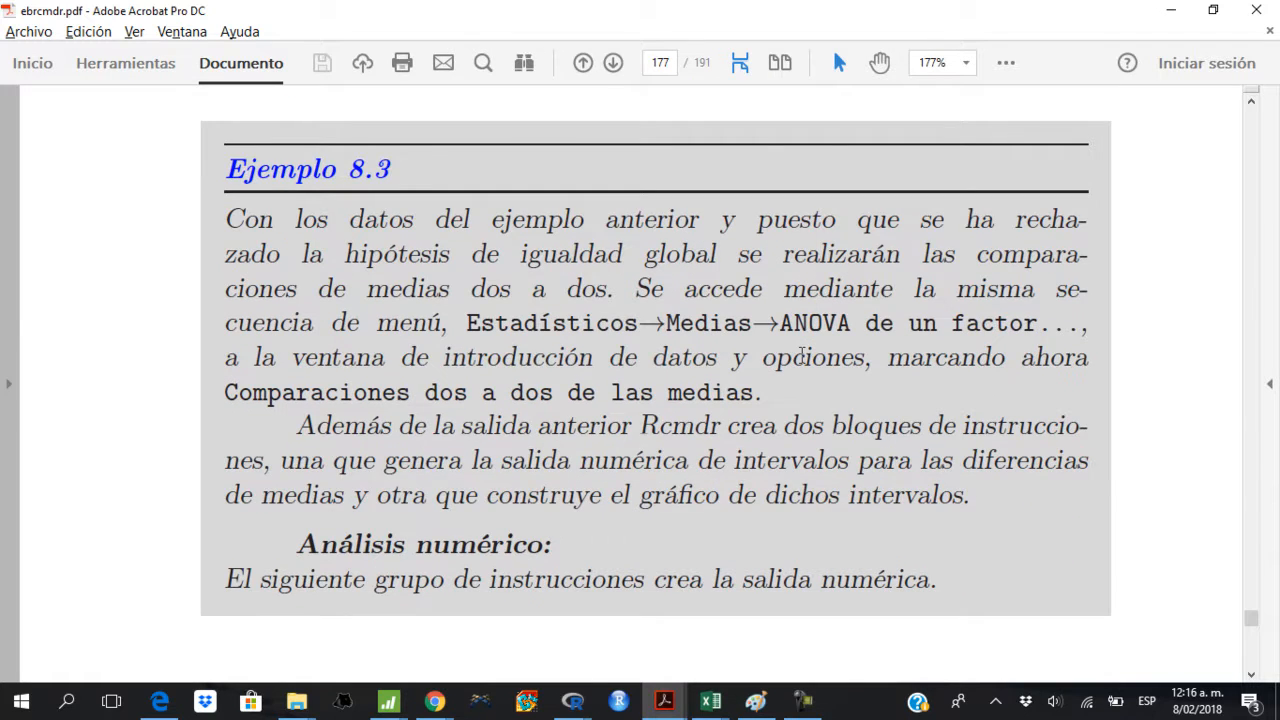
# - In R Commander, run a one-factor ANOVA of Ind by Pueblo as AnovaModel.2 without pairwise comparisons, and highlight its table of means
pyautogui.hotkey('alt', 'Tab')
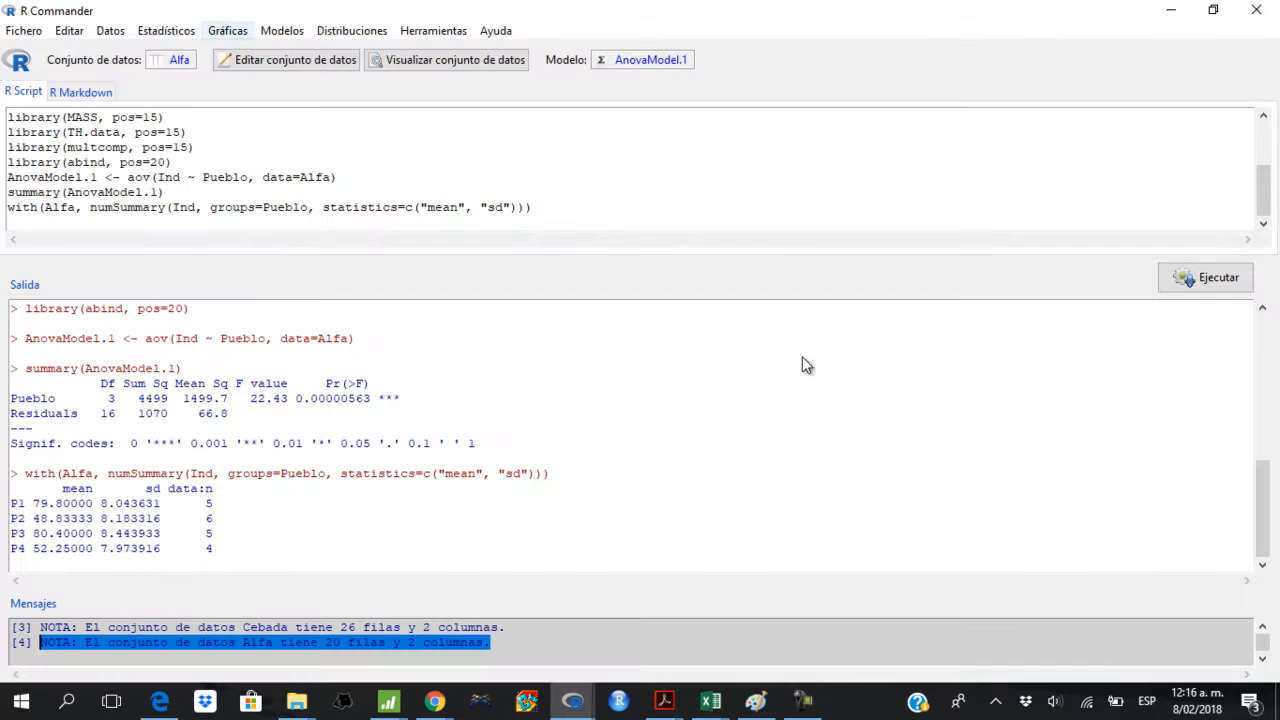
pyautogui.click(166, 31)
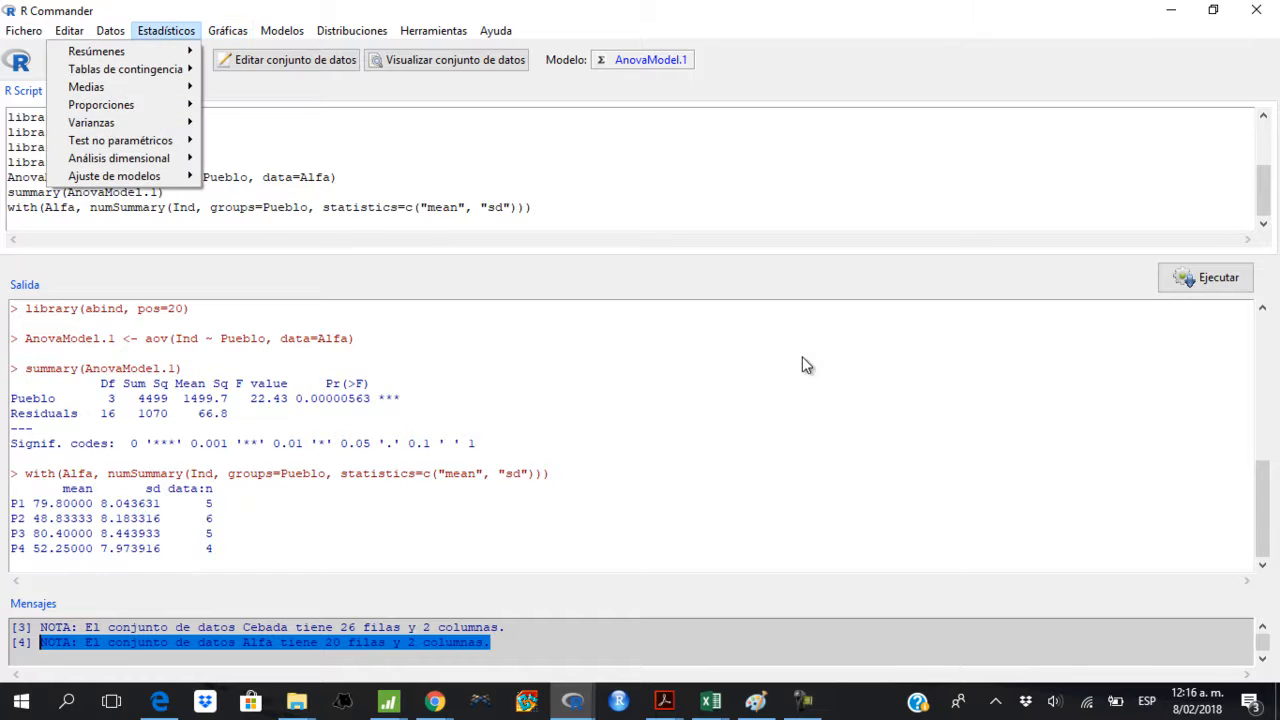
pyautogui.moveTo(86, 87)
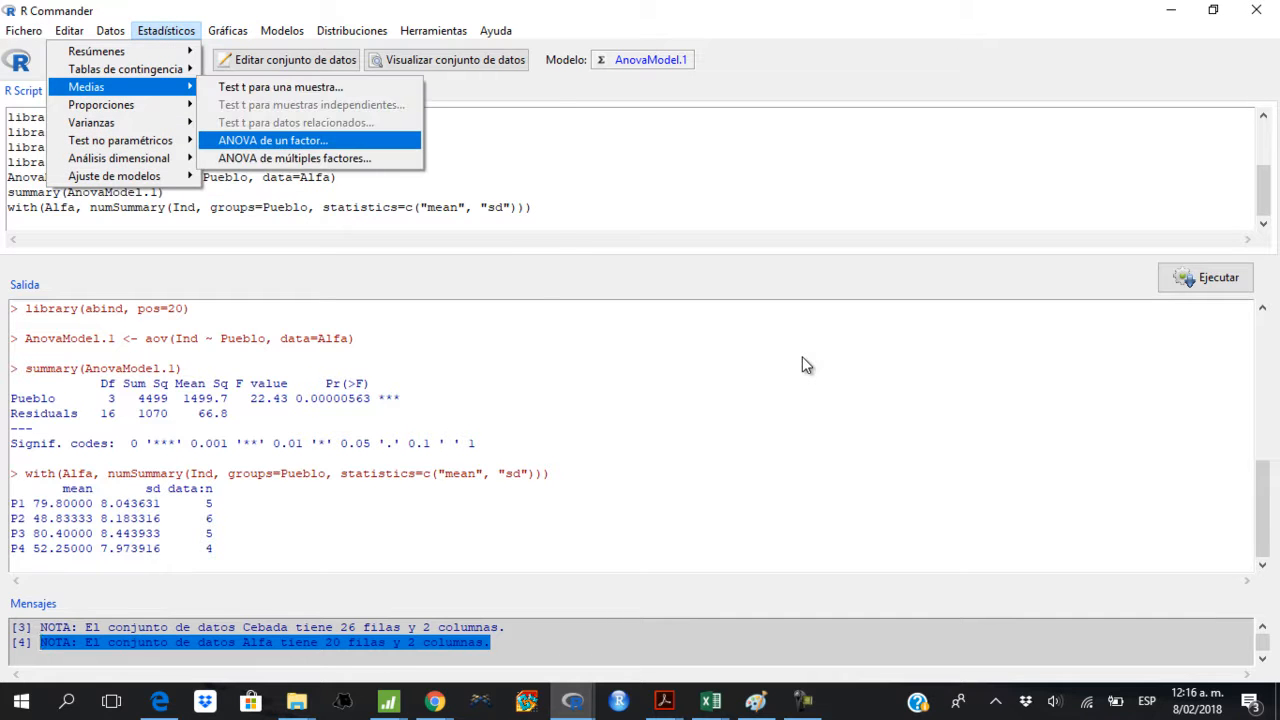
pyautogui.click(273, 140)
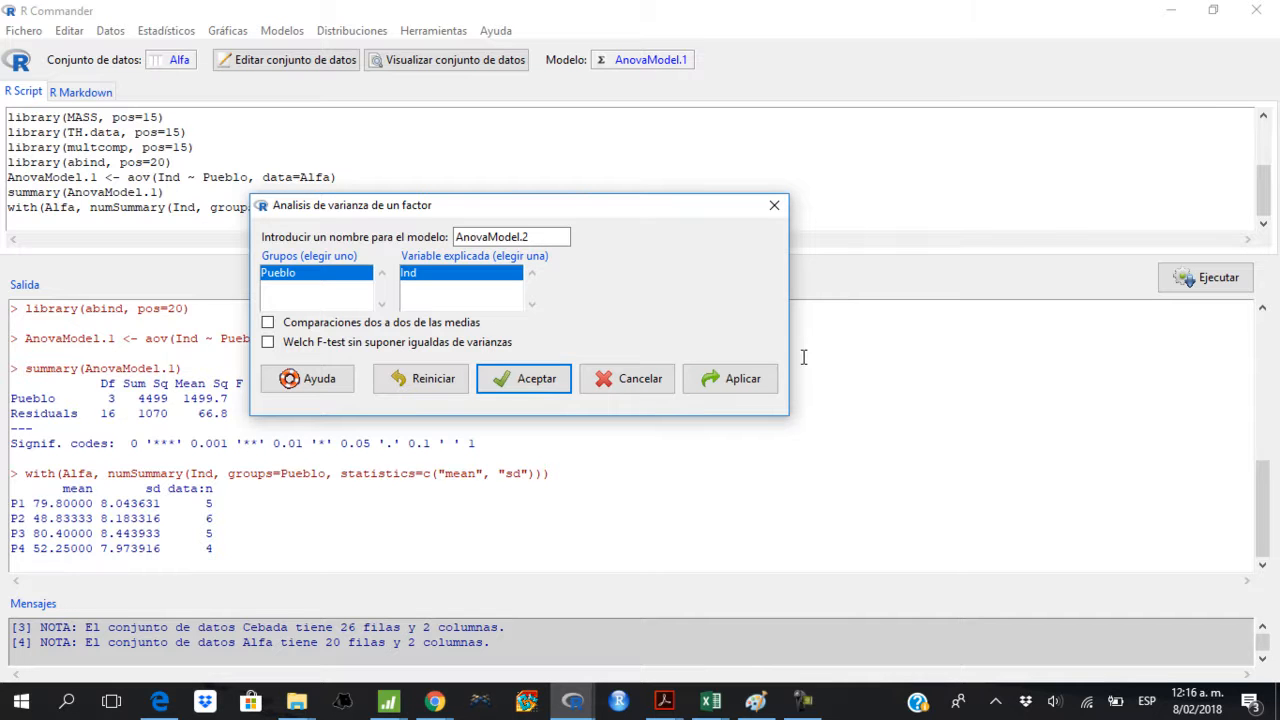
pyautogui.press('Return')
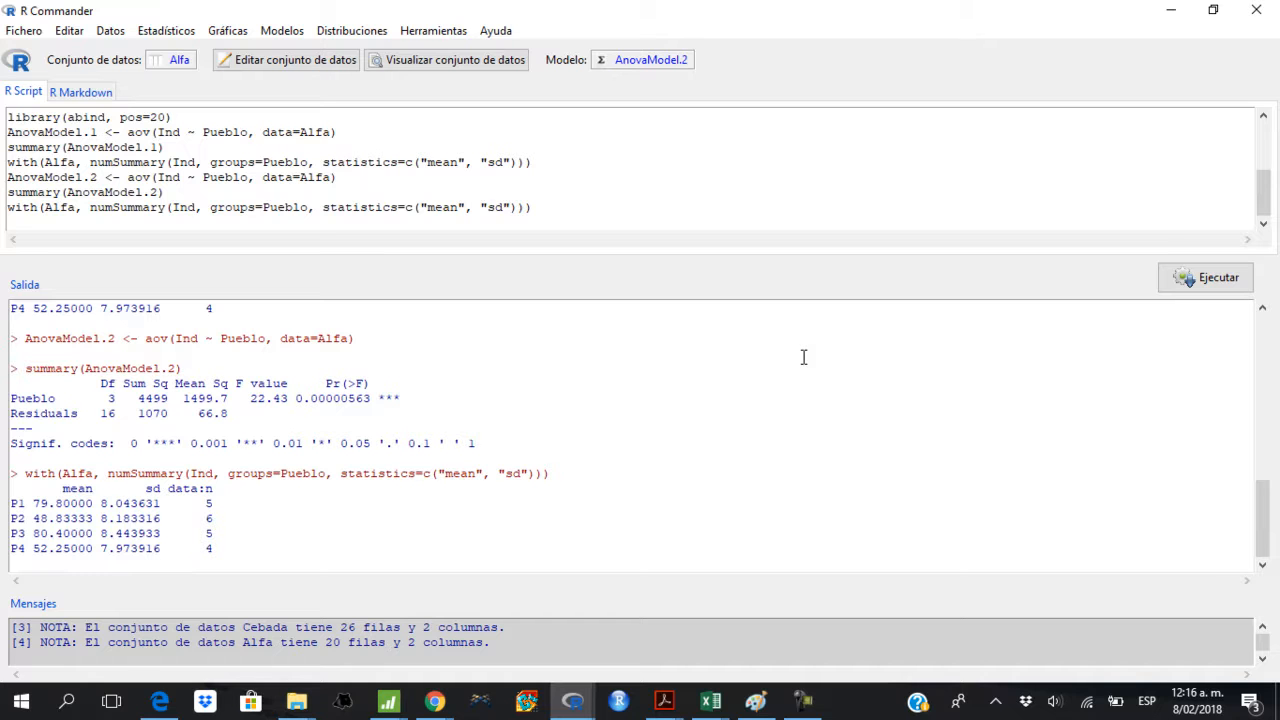
pyautogui.moveTo(213, 548)
pyautogui.mouseDown()
pyautogui.moveTo(138, 504)
pyautogui.moveTo(9, 473)
pyautogui.mouseUp()
pyautogui.click(242, 443)
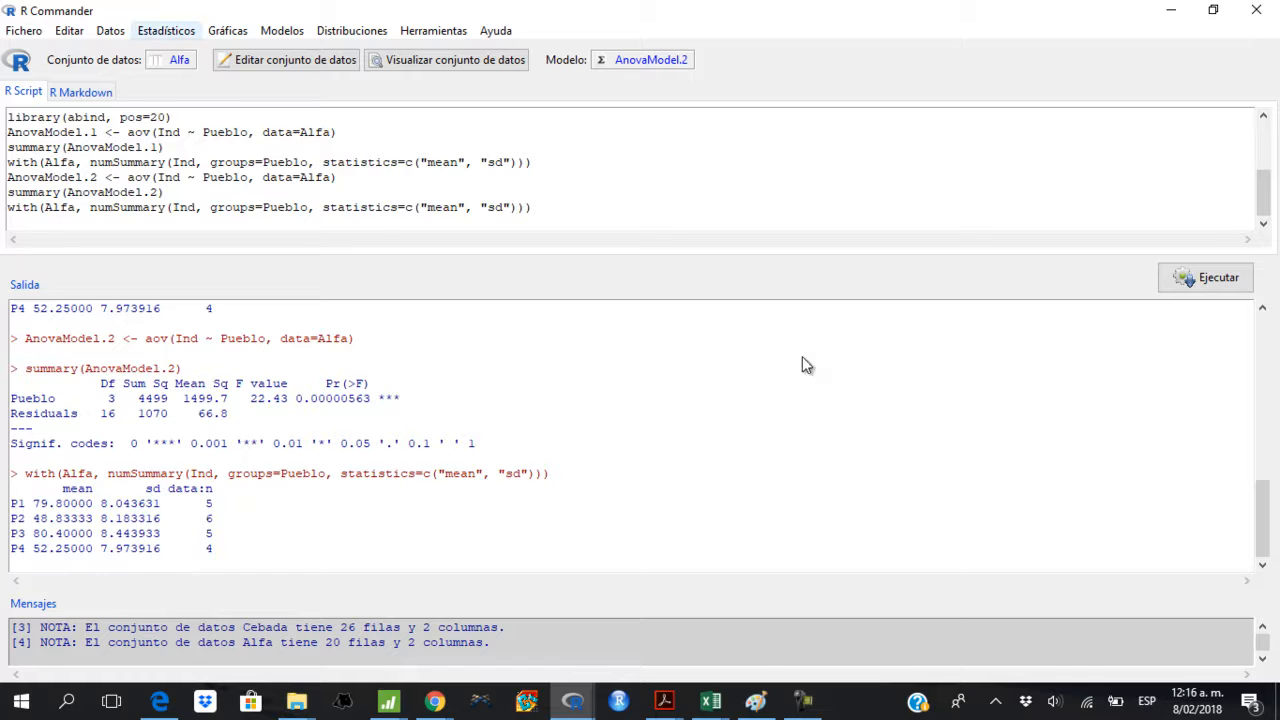
# - Run the one-factor ANOVA of Ind by Pueblo as AnovaModel.3 with pairwise comparisons of means enabled and the Welch F-test off
pyautogui.click(166, 30)
pyautogui.moveTo(86, 87)
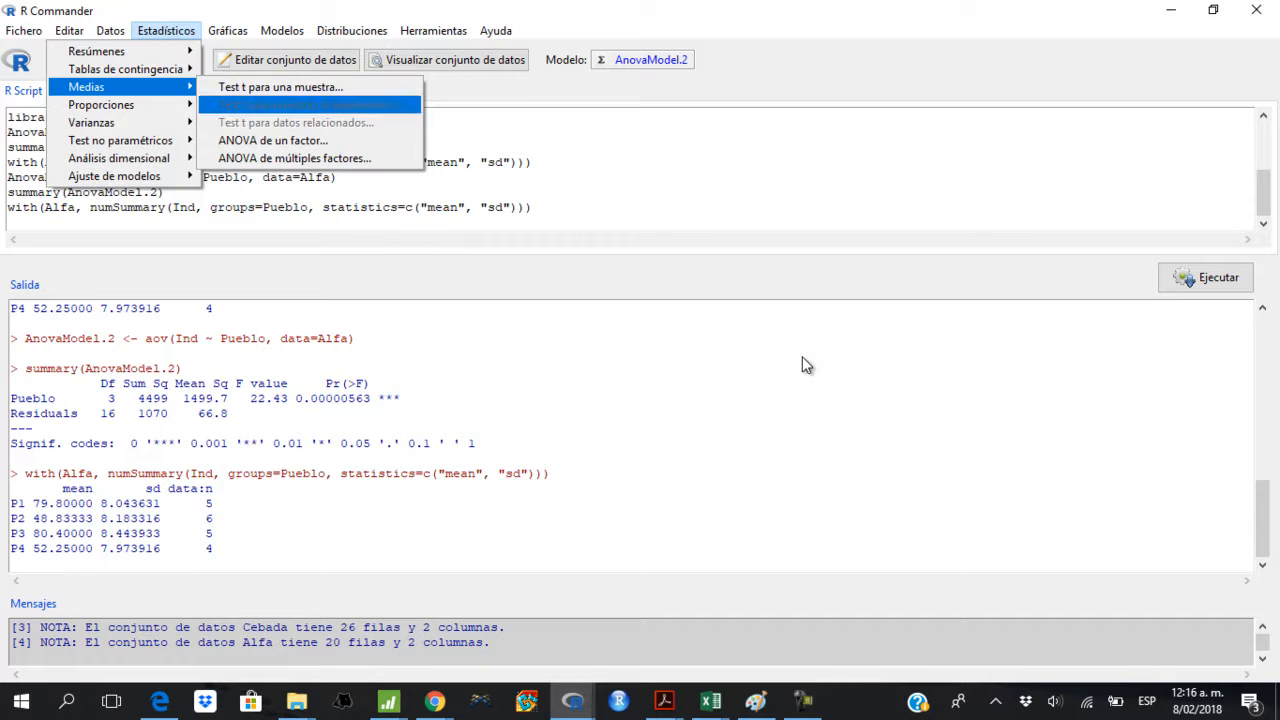
pyautogui.click(273, 140)
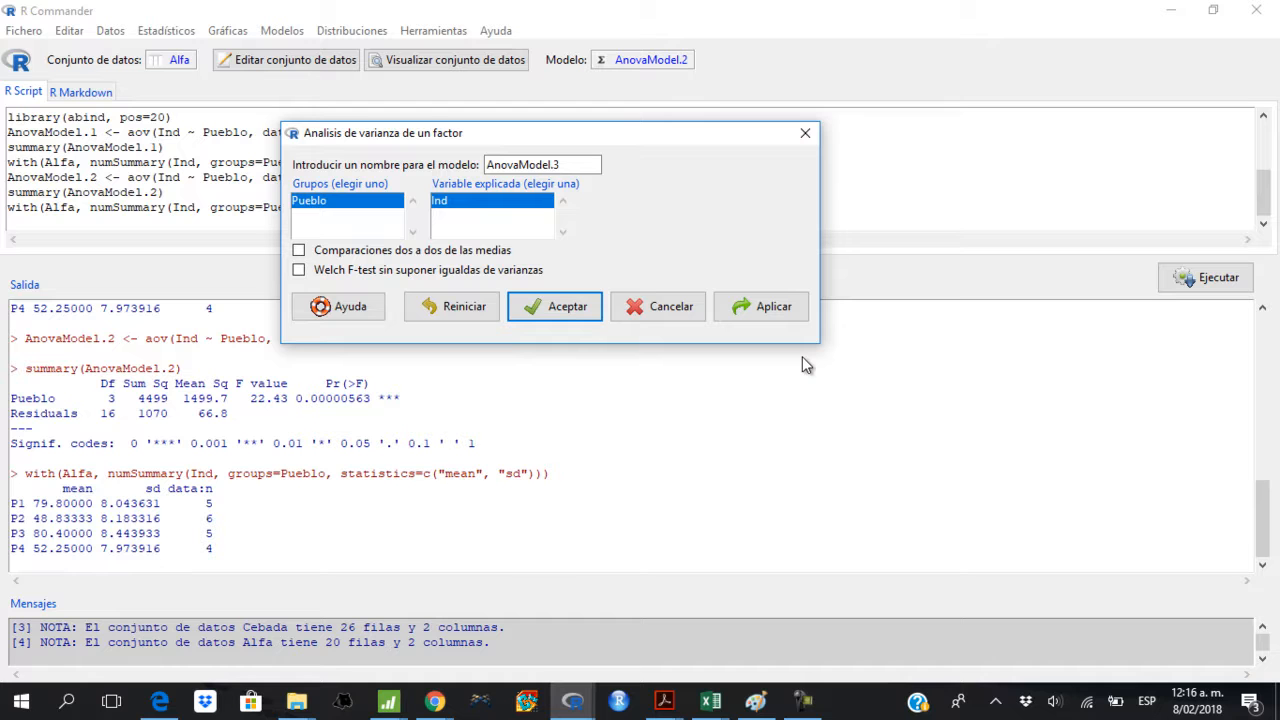
pyautogui.click(299, 250)
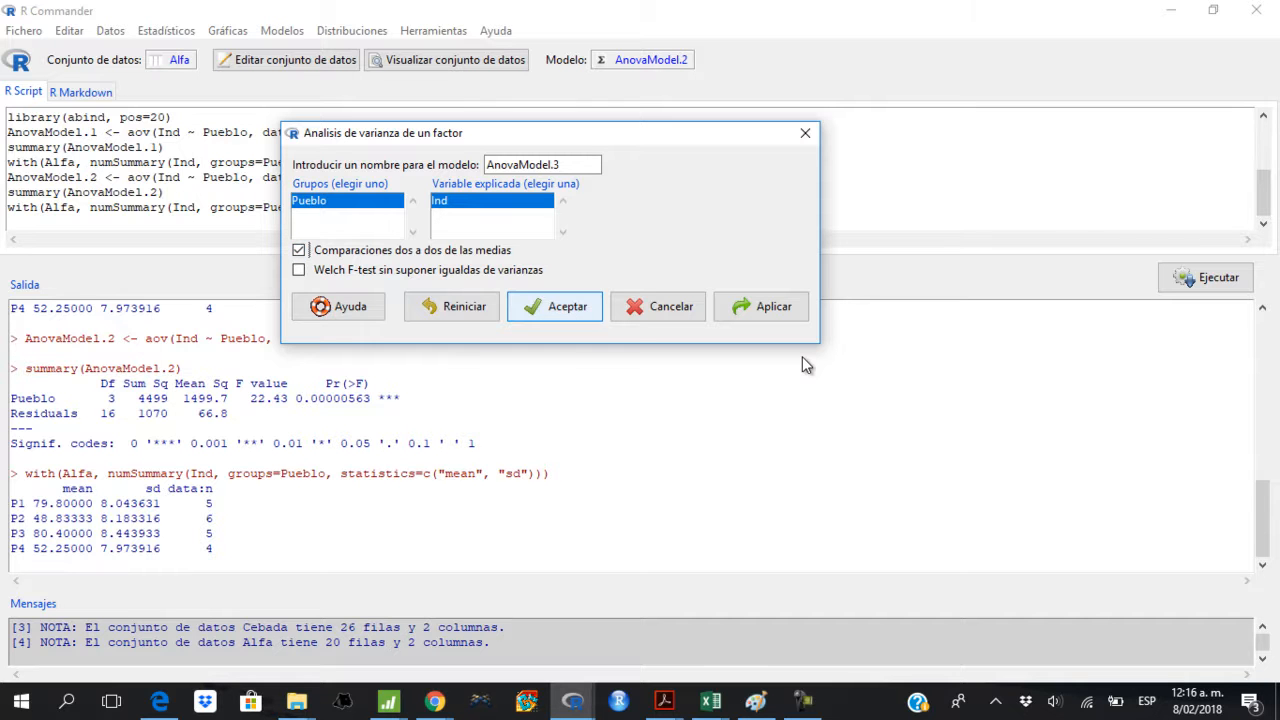
pyautogui.press('Return')
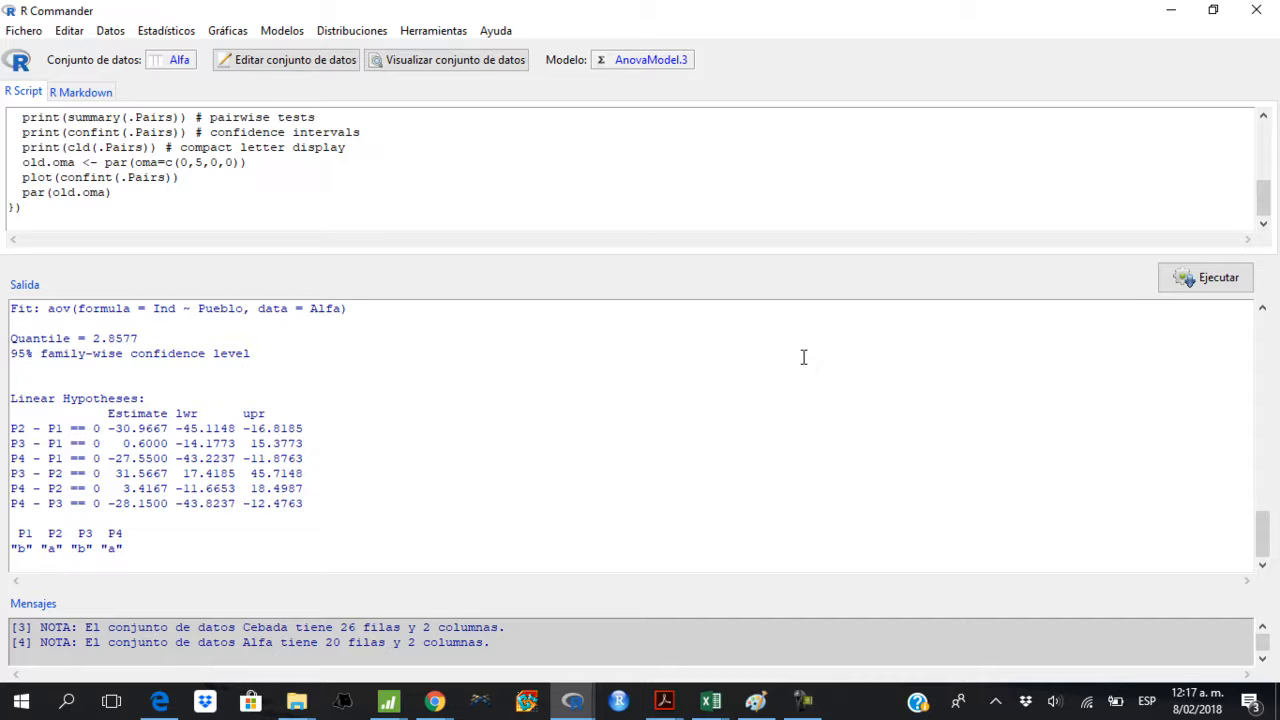
# - Examine the Tukey contrasts output, from the simultaneous confidence intervals up to the pairwise tests between the Pueblo groups
pyautogui.scroll(3, 803, 357)
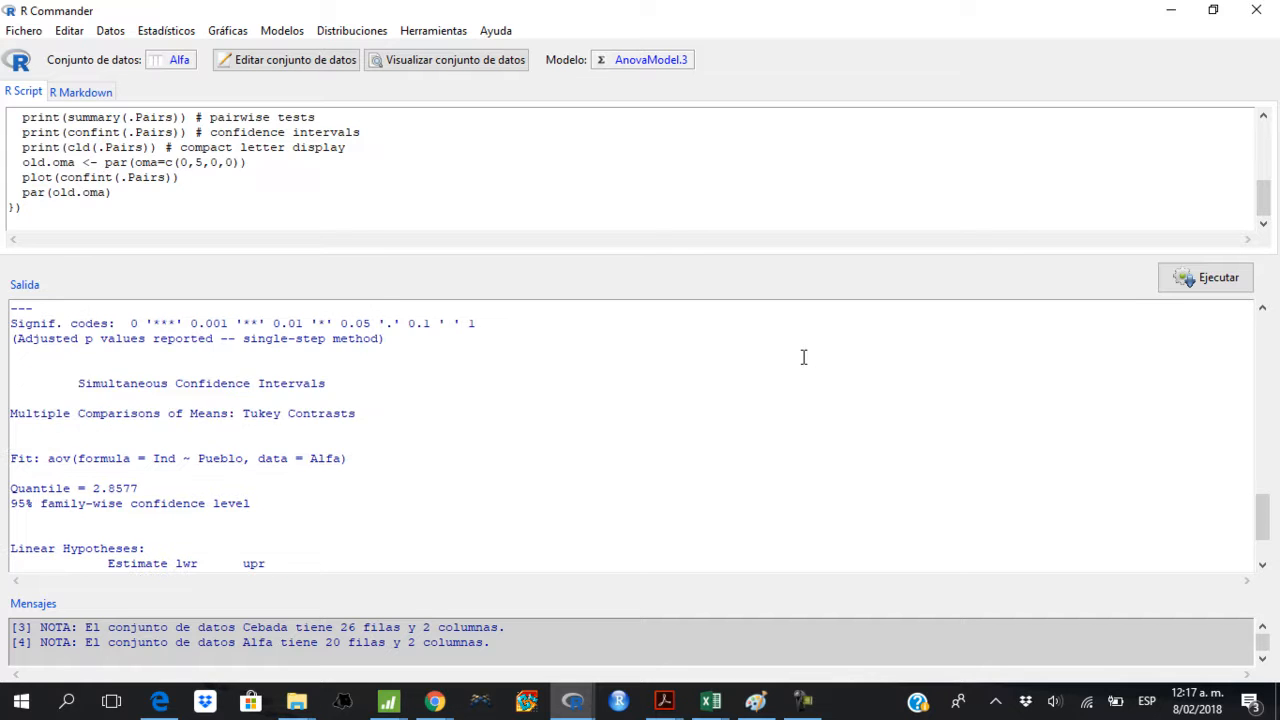
pyautogui.scroll(6, 803, 357)
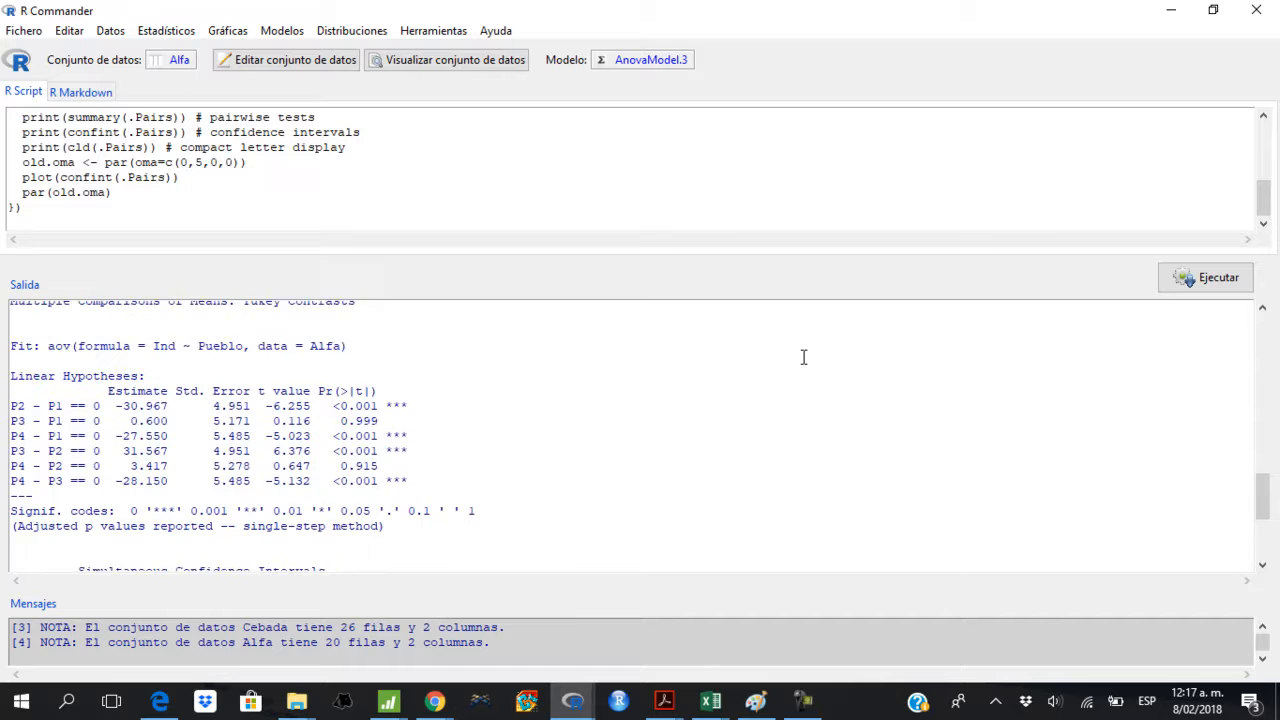
pyautogui.scroll(1, 803, 357)
pyautogui.scroll(-3, 803, 357)
pyautogui.scroll(-1, 803, 357)
# - Highlight the P2 - P1 == 0 row of the pairwise tests, from the hypothesis through its Pr(>|t|) value
pyautogui.hotkey('shift', 'Left')
pyautogui.moveTo(48, 406)
pyautogui.mouseDown()
pyautogui.moveTo(84, 406)
pyautogui.moveTo(26, 406)
pyautogui.mouseUp()
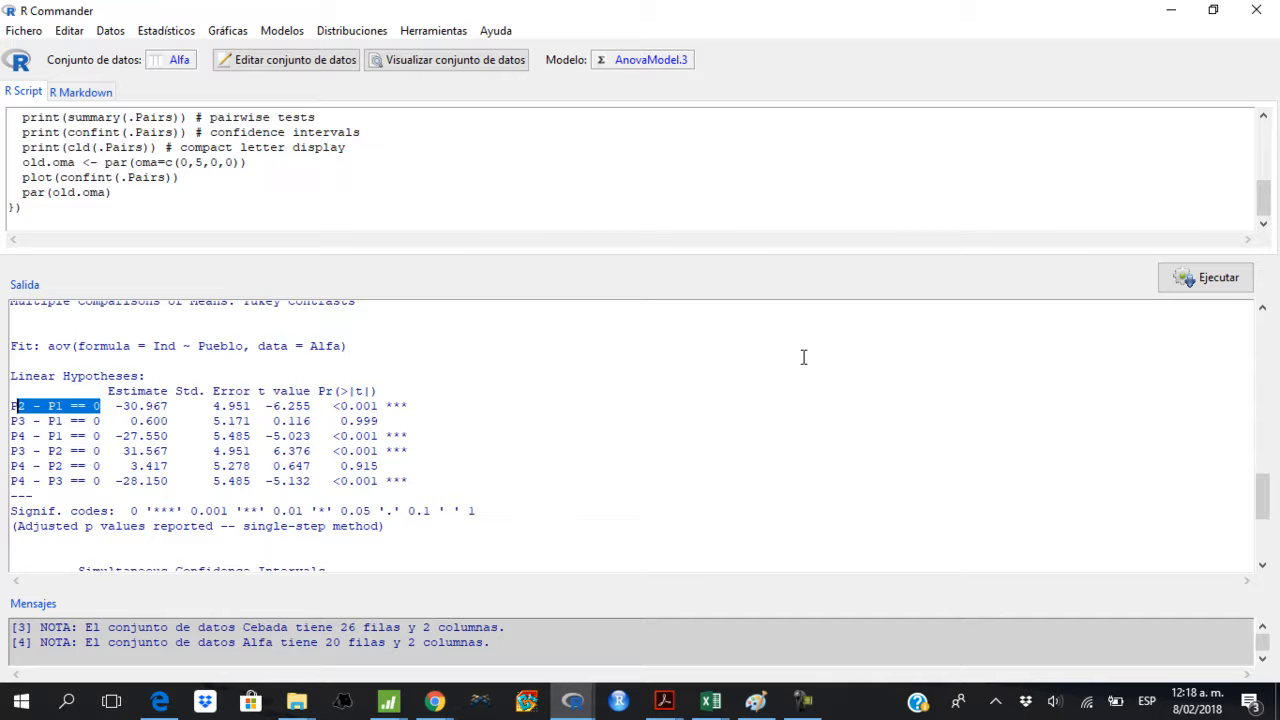
pyautogui.moveTo(386, 406)
pyautogui.mouseDown()
pyautogui.moveTo(68, 391)
pyautogui.moveTo(10, 406)
pyautogui.mouseUp()
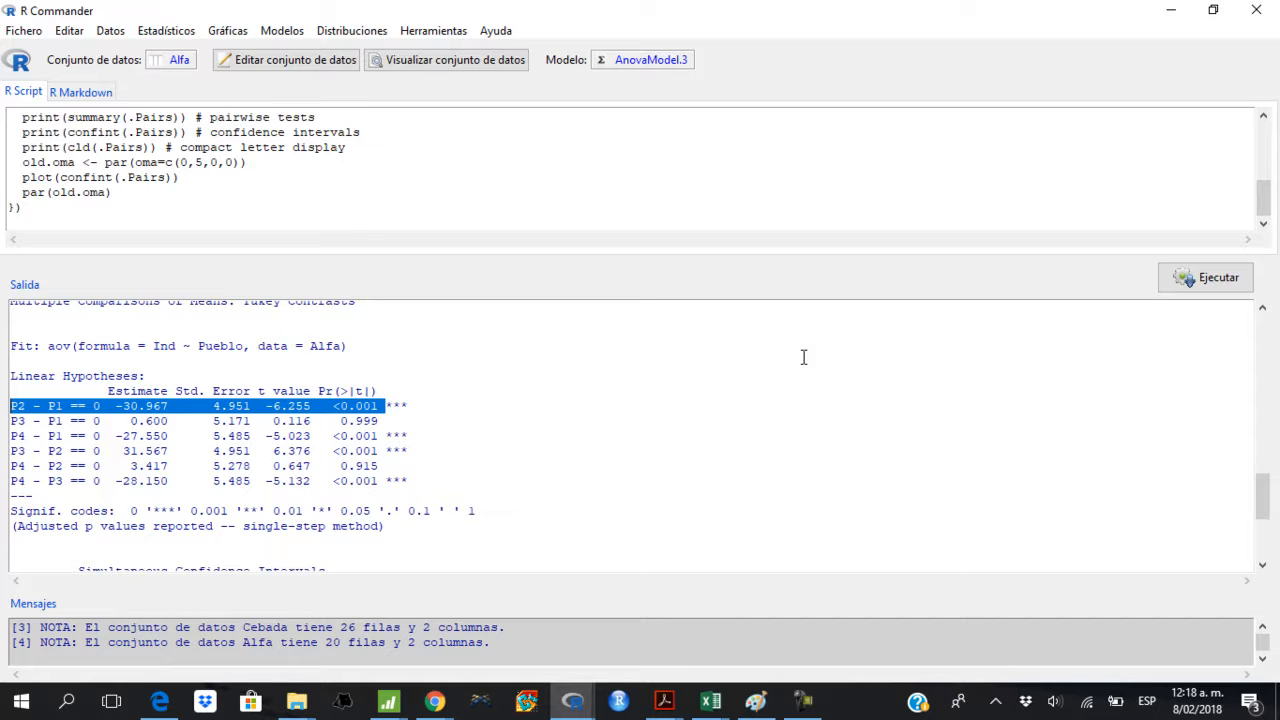
# - Highlight the P3 - P1 == 0 row of the pairwise tests, from its Pr(>|t|) value back to the hypothesis
pyautogui.press('Down')
pyautogui.hotkey('shift', 'Left')
pyautogui.hotkey('shift', 'Left')
pyautogui.hotkey('shift', 'Left')
pyautogui.hotkey('shift', 'Left')
pyautogui.hotkey('shift', 'Left')
pyautogui.hotkey('shift', 'Left')
pyautogui.hotkey('shift', 'Left')
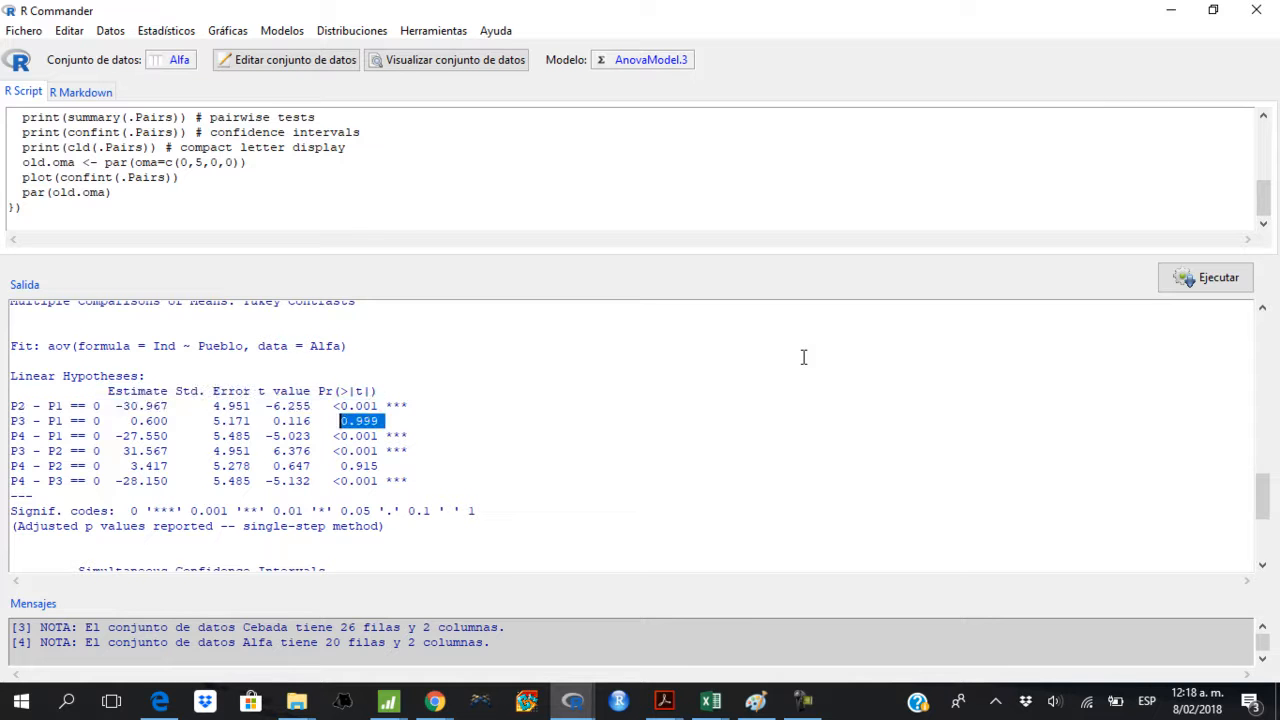
pyautogui.hotkey('shift', 'Right')
pyautogui.hotkey('shift', 'Left')
pyautogui.hotkey('shift', 'Left')
pyautogui.hotkey('shift', 'Left')
pyautogui.hotkey('shift', 'Left')
pyautogui.hotkey('shift', 'Left')
pyautogui.hotkey('shift', 'Left')
pyautogui.hotkey('shift', 'Left')
pyautogui.hotkey('shift', 'Left')
pyautogui.hotkey('shift', 'Left')
pyautogui.hotkey('shift', 'Left')
pyautogui.hotkey('shift', 'Left')
pyautogui.hotkey('shift', 'Left')
pyautogui.hotkey('shift', 'Left')
pyautogui.hotkey('shift', 'Left')
pyautogui.hotkey('shift', 'Left')
pyautogui.hotkey('shift', 'Left')
pyautogui.hotkey('shift', 'Left')
pyautogui.hotkey('shift', 'Left')
pyautogui.hotkey('shift', 'Left')
pyautogui.hotkey('shift', 'Left')
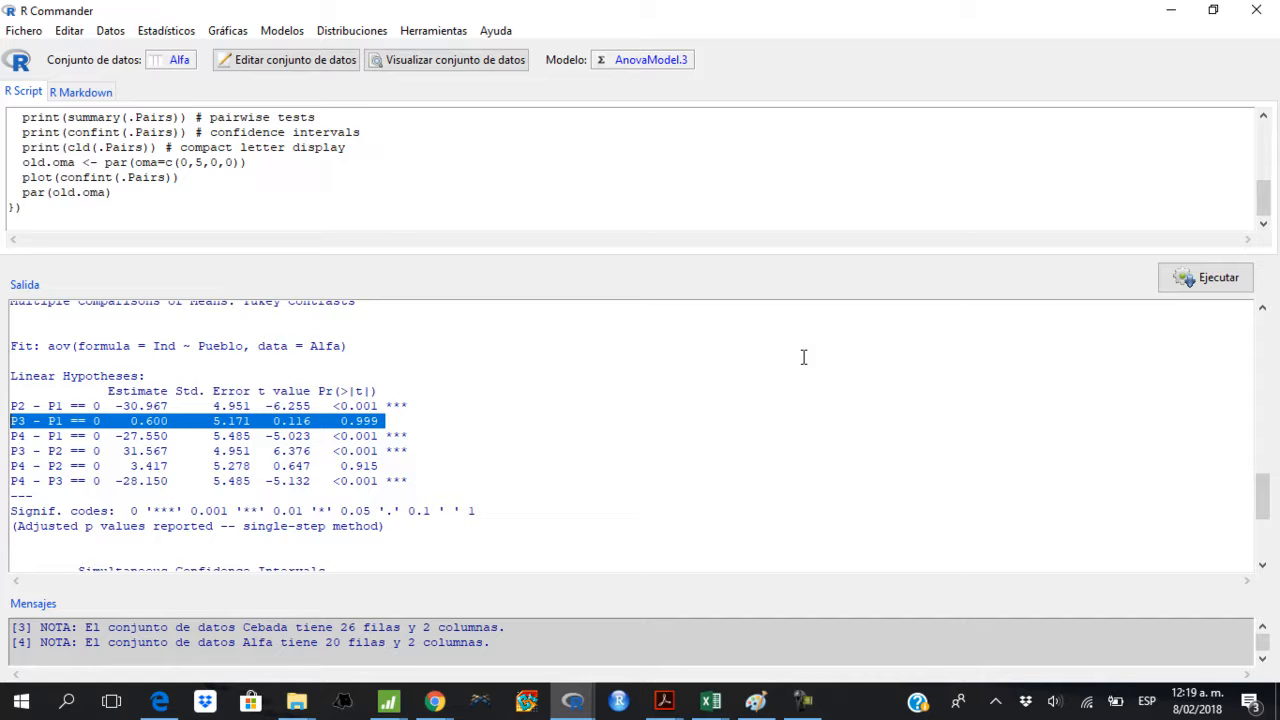
# - Highlight the P4 - P2 == 0 row of the pairwise tests, and mark the P3 - P1 and P4 - P2 labels in turn
pyautogui.moveTo(387, 466); pyautogui.dragTo(10, 467)
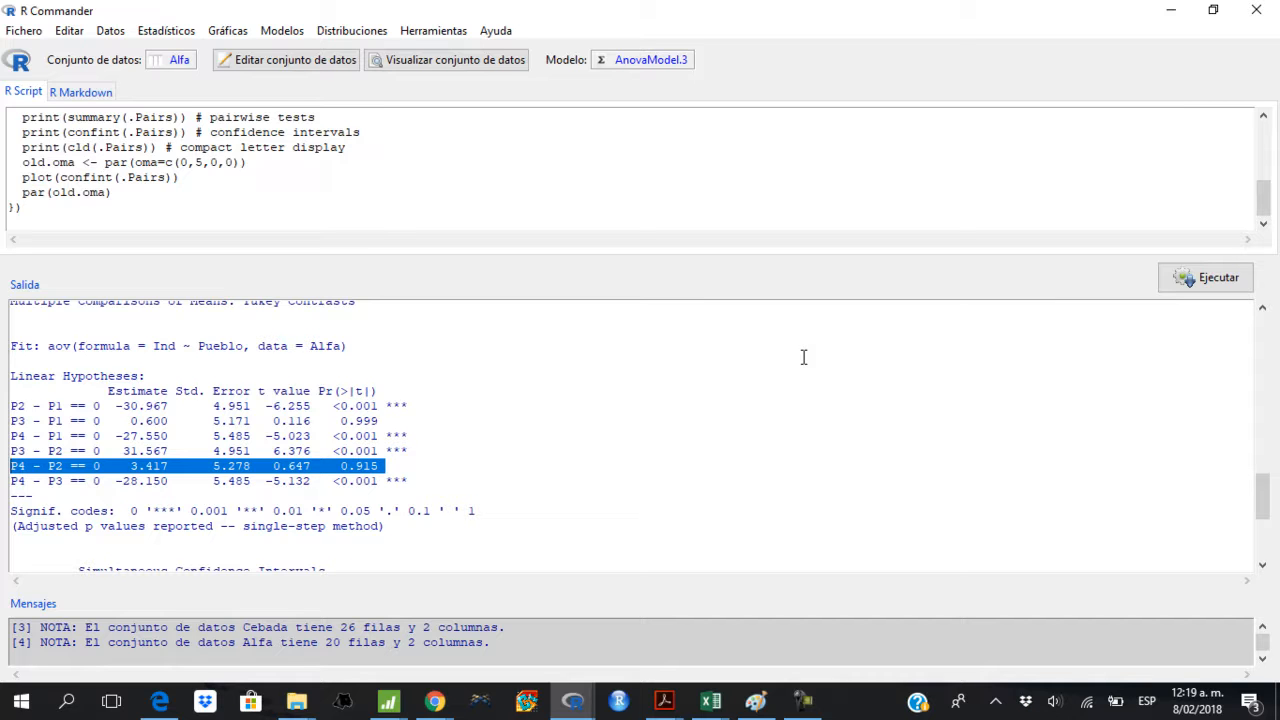
pyautogui.rightClick(376, 422)
pyautogui.click(318, 421)
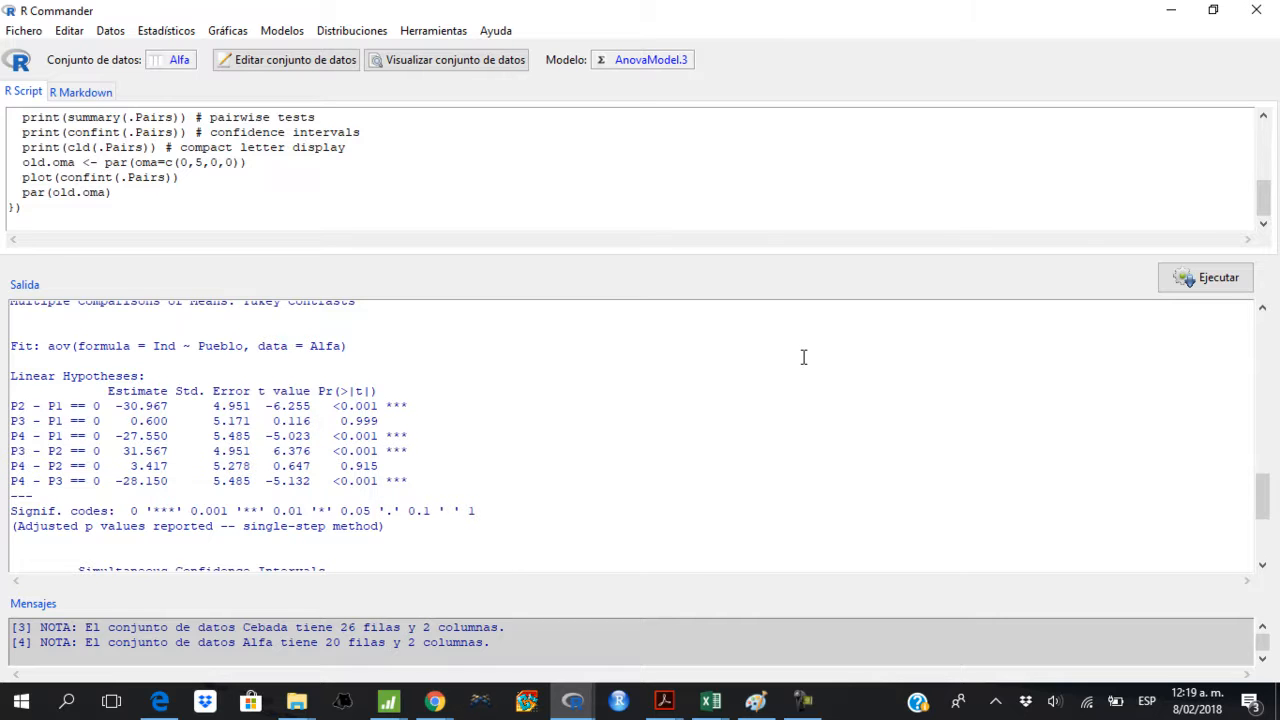
pyautogui.moveTo(10, 421); pyautogui.dragTo(63, 421)
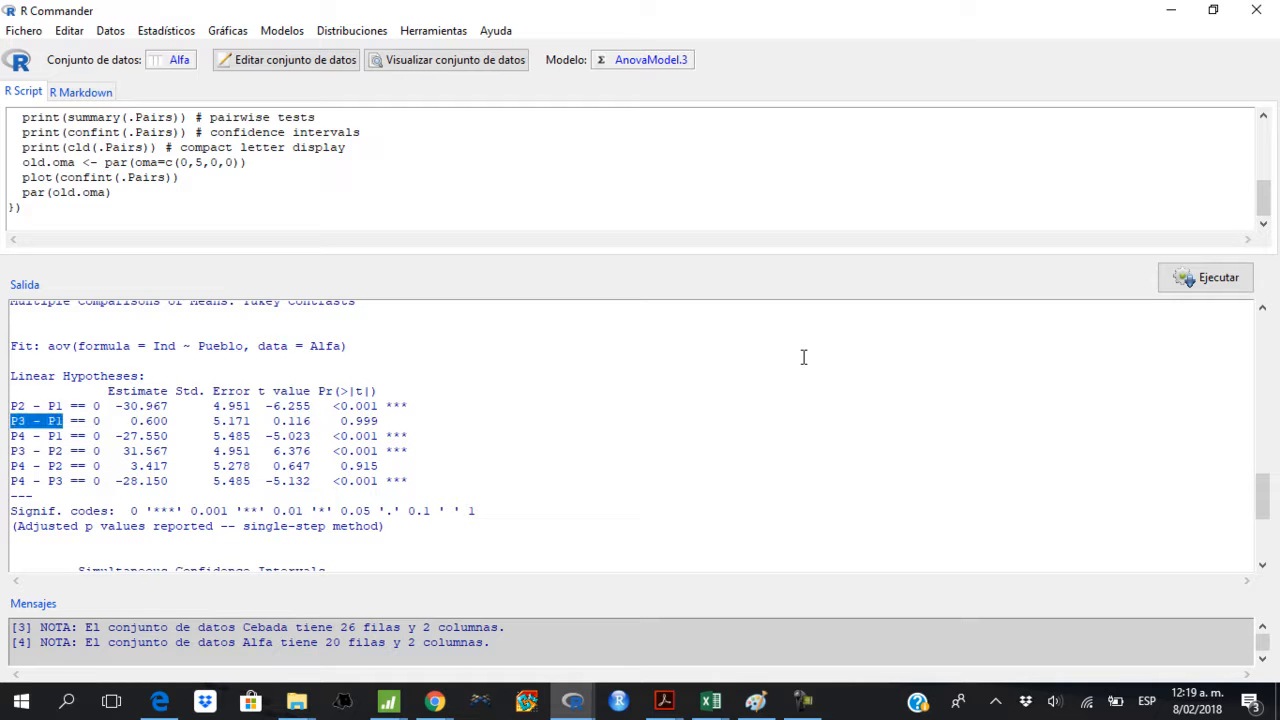
pyautogui.moveTo(10, 466); pyautogui.dragTo(63, 466)
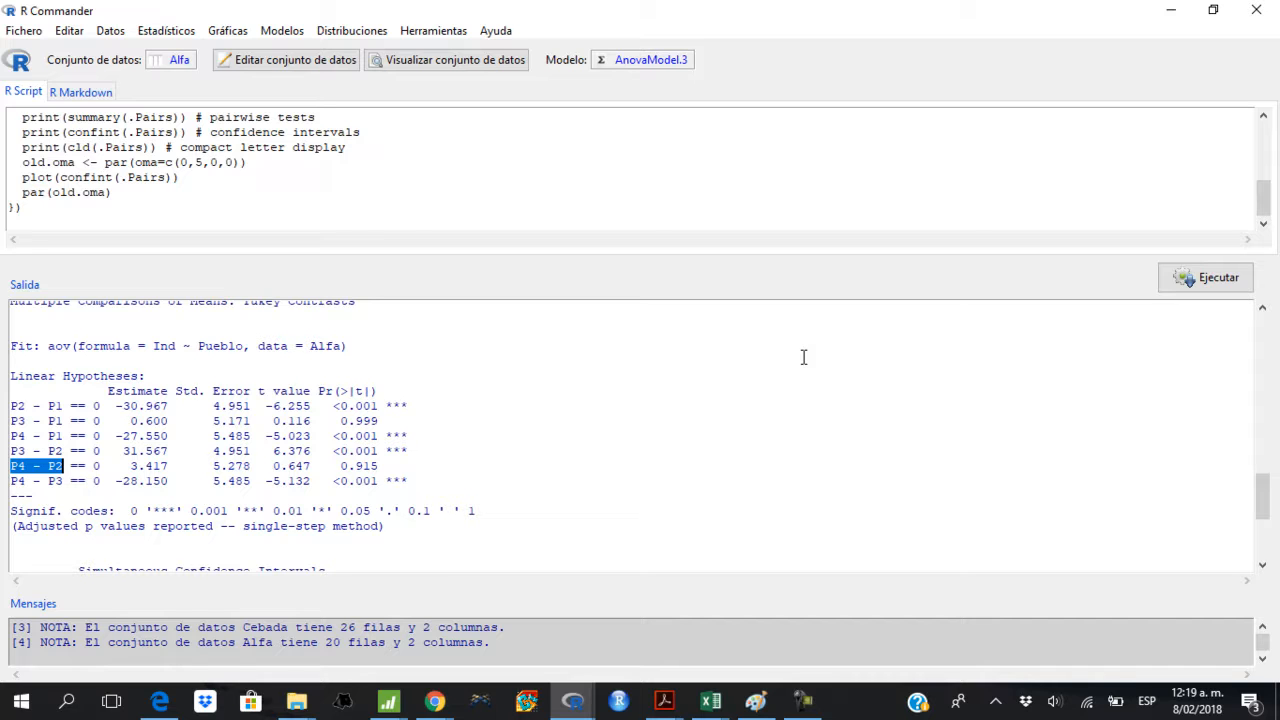
pyautogui.moveTo(10, 421); pyautogui.dragTo(55, 421)
pyautogui.moveTo(10, 466); pyautogui.dragTo(63, 466)
# - Examine the Tukey confidence intervals and group letters, and bring up the 95% family-wise confidence level plot in RGui
pyautogui.scroll(-7, 803, 357)
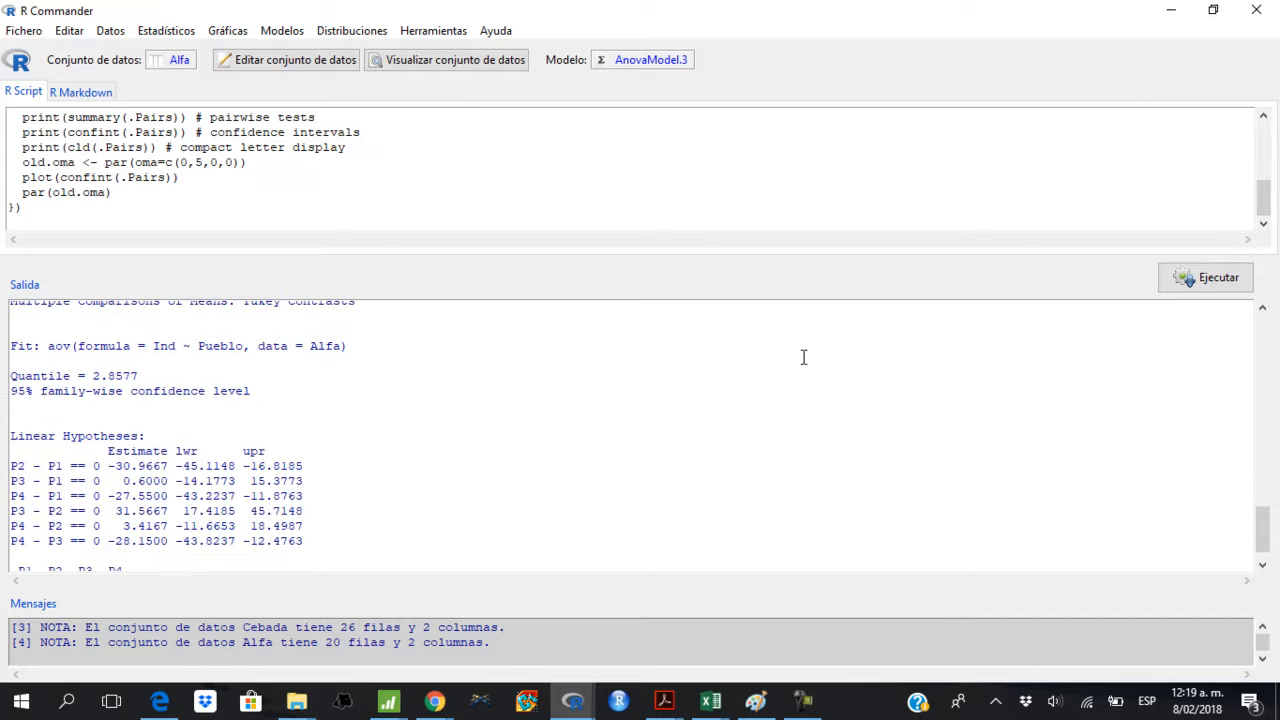
pyautogui.scroll(-1, 803, 357)
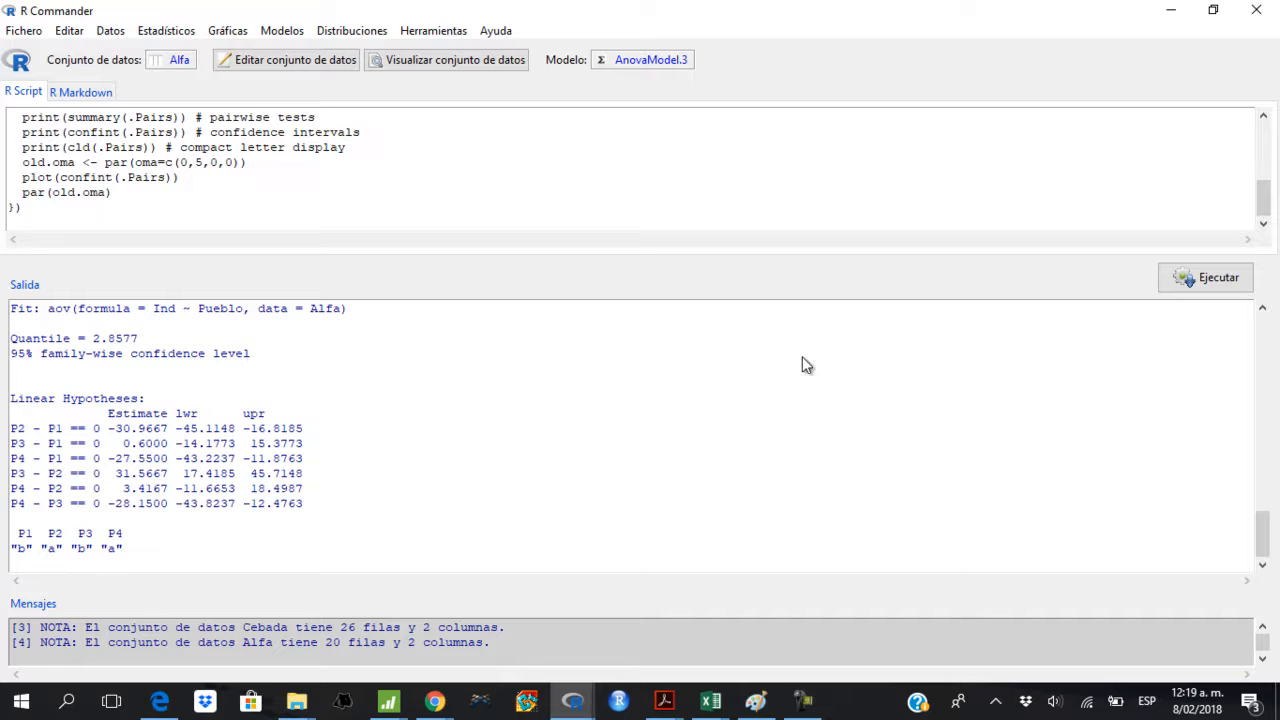
pyautogui.click(573, 701)
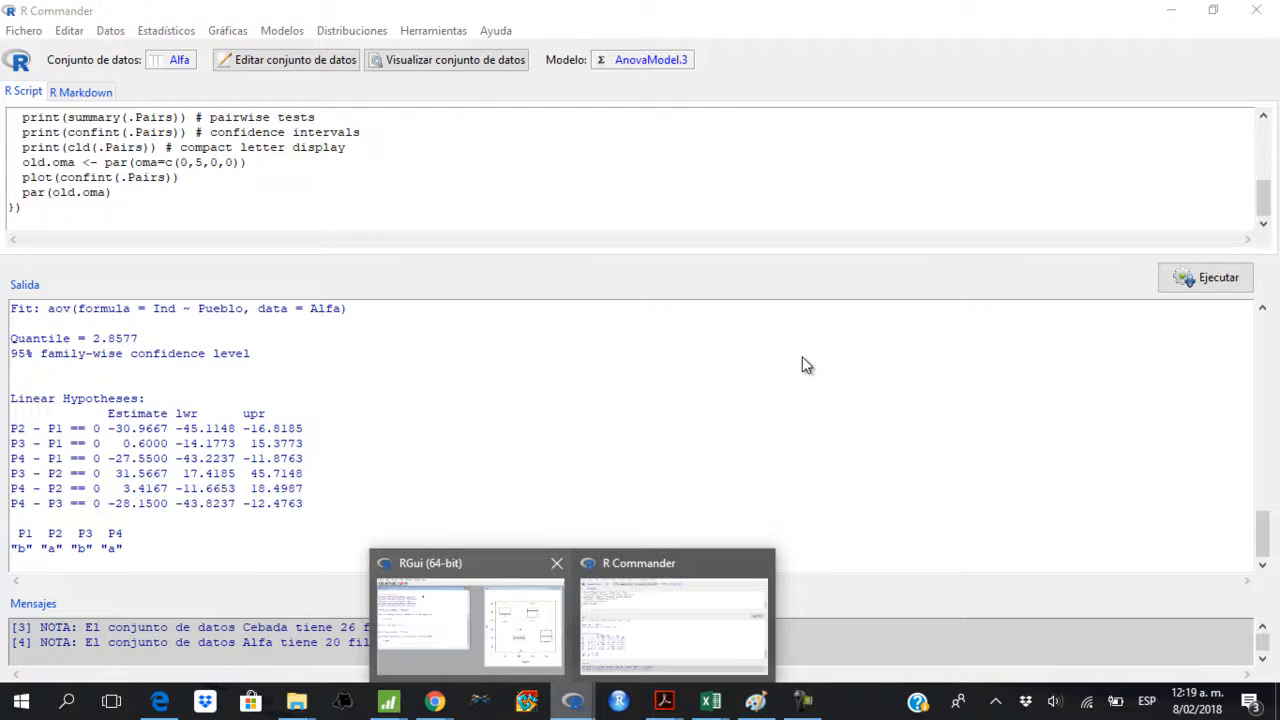
pyautogui.click(470, 626)
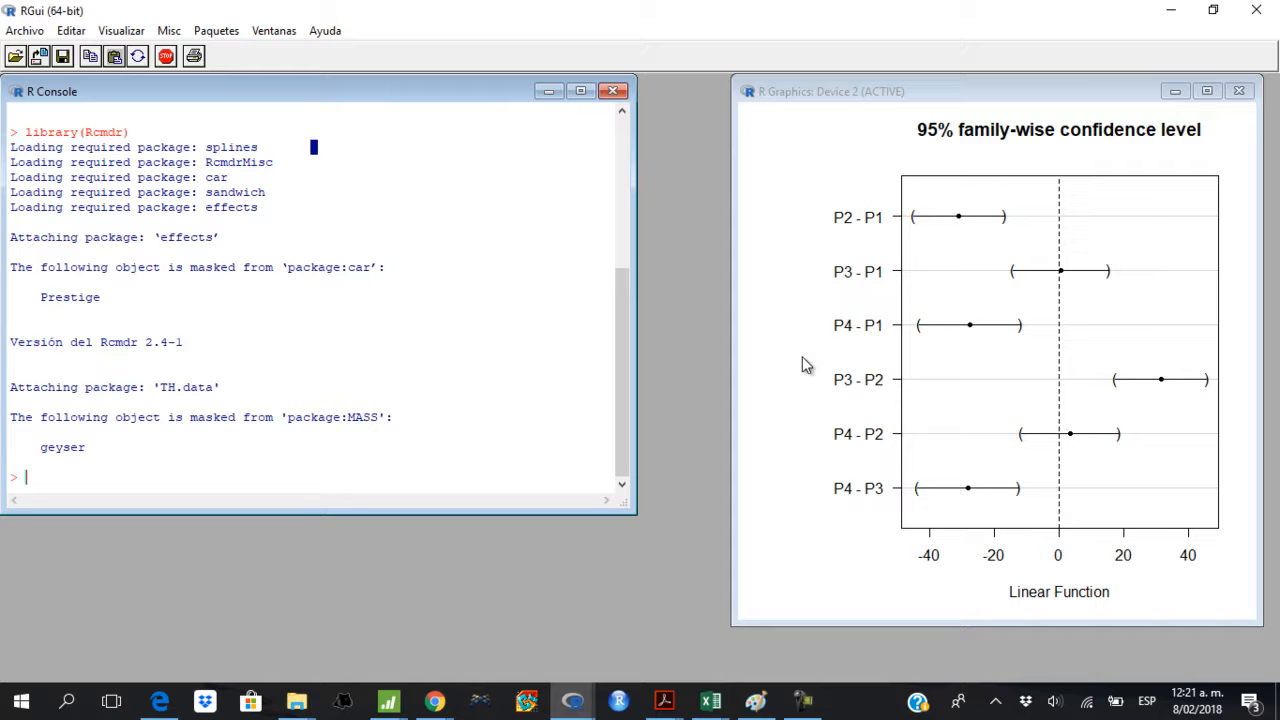
pyautogui.click(802, 357)
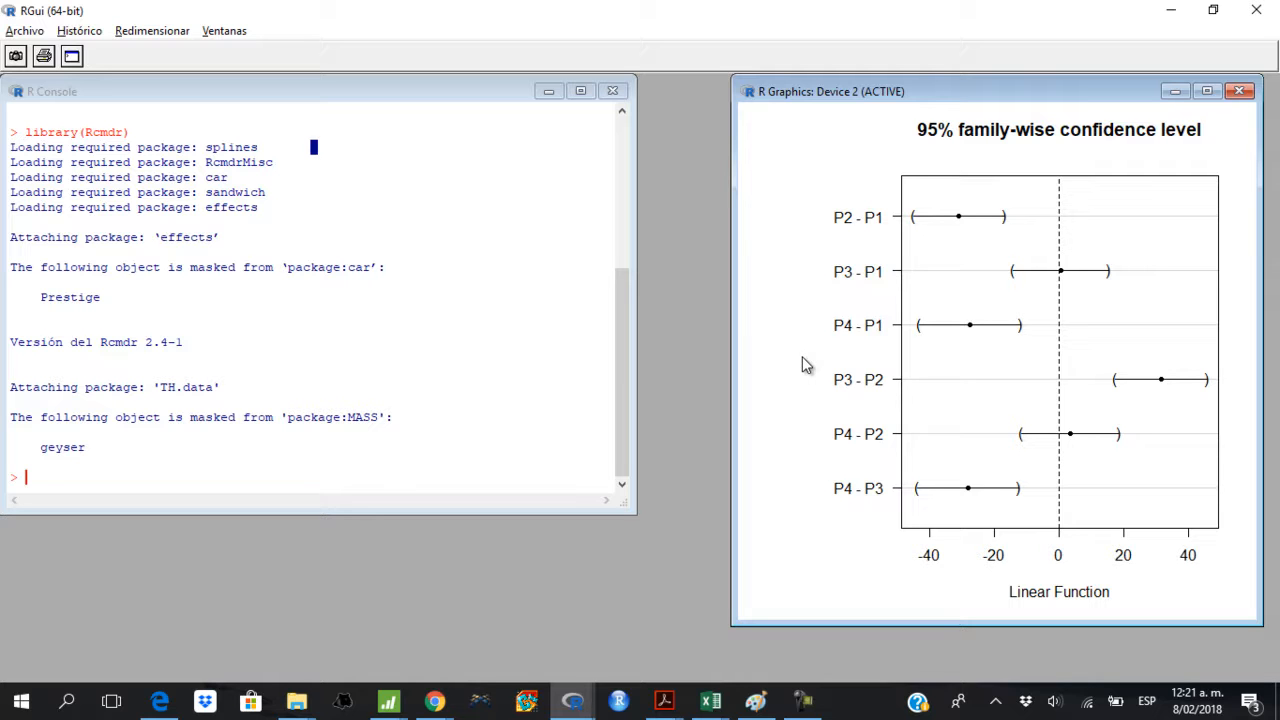
# - Switch to ebrcmdr.pdf in Acrobat and read the numerical and graphical analysis of the pairwise comparisons through Figura 8.1
pyautogui.hotkey('alt', 'Tab')
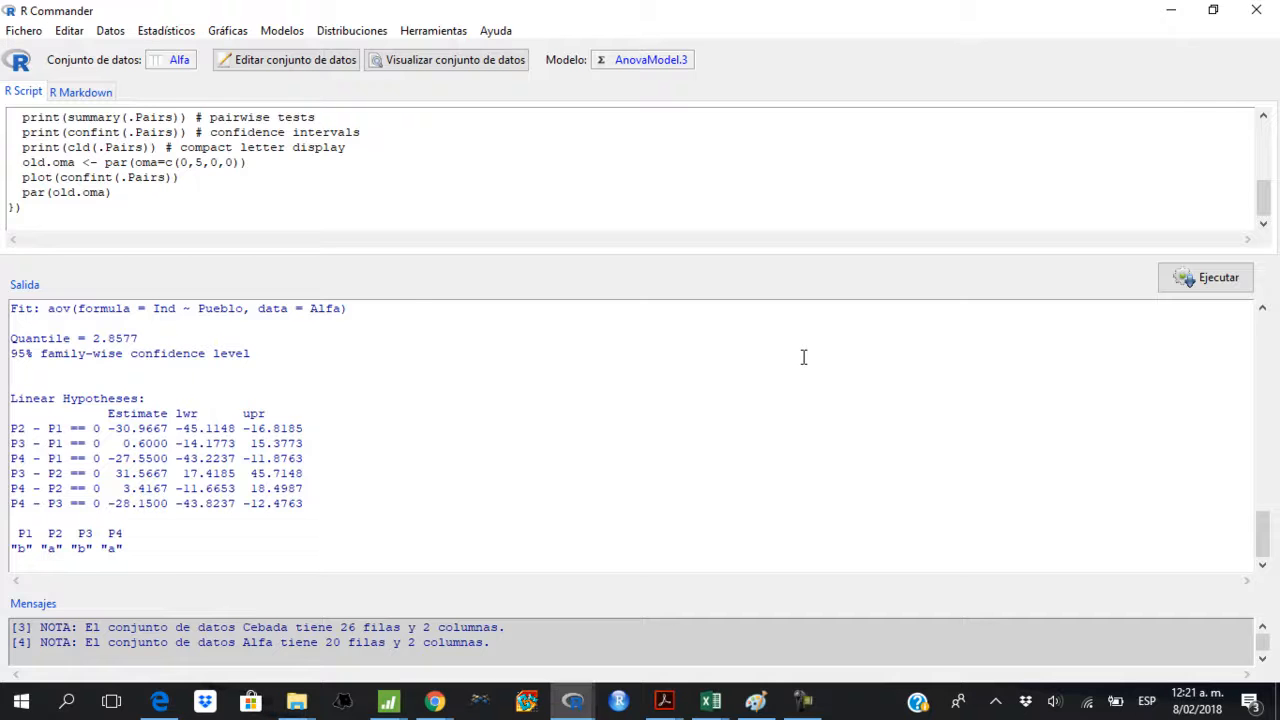
pyautogui.hotkey('alt', 'Tab')
pyautogui.press('Tab')
pyautogui.scroll(-5, 802, 356)
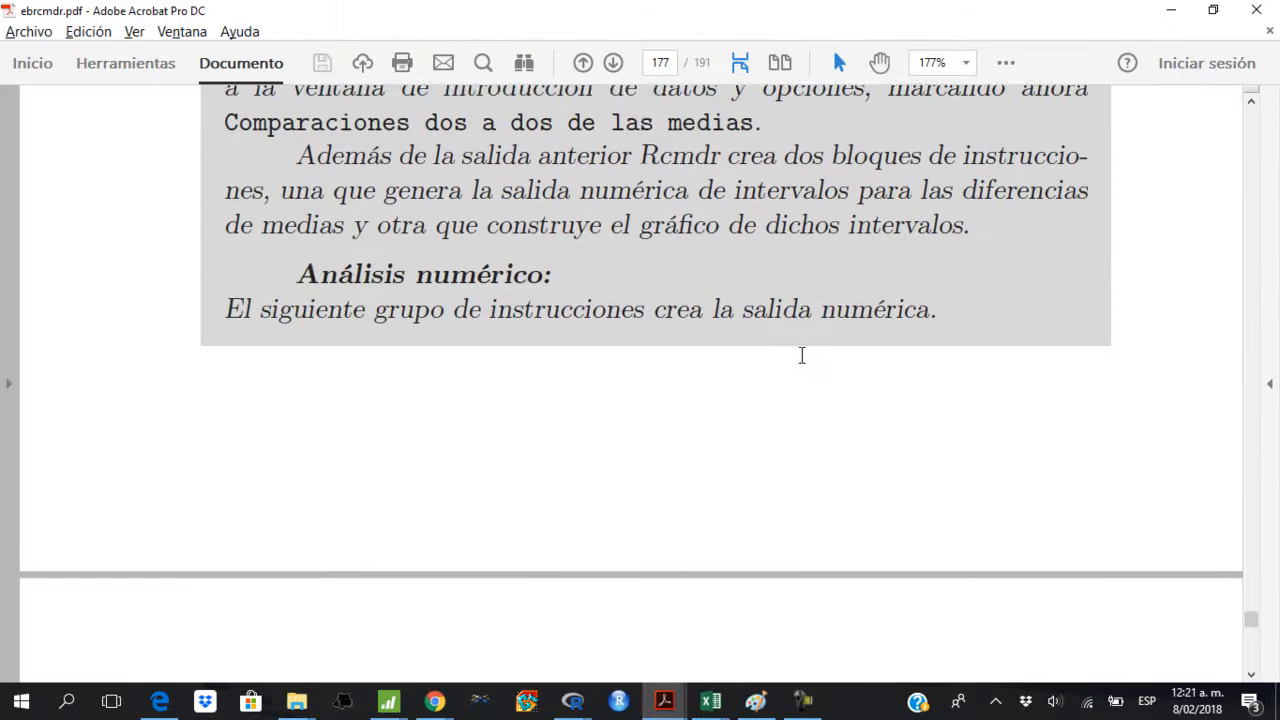
pyautogui.scroll(-10, 802, 356)
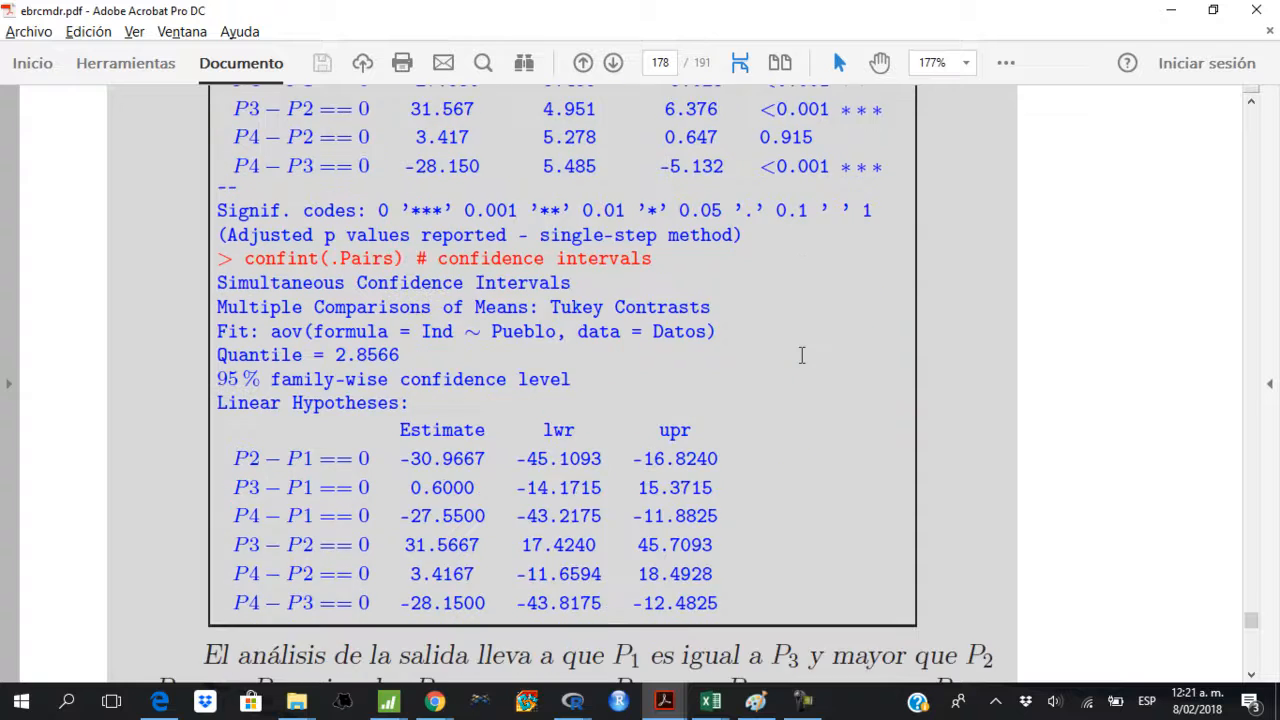
pyautogui.scroll(-8, 802, 356)
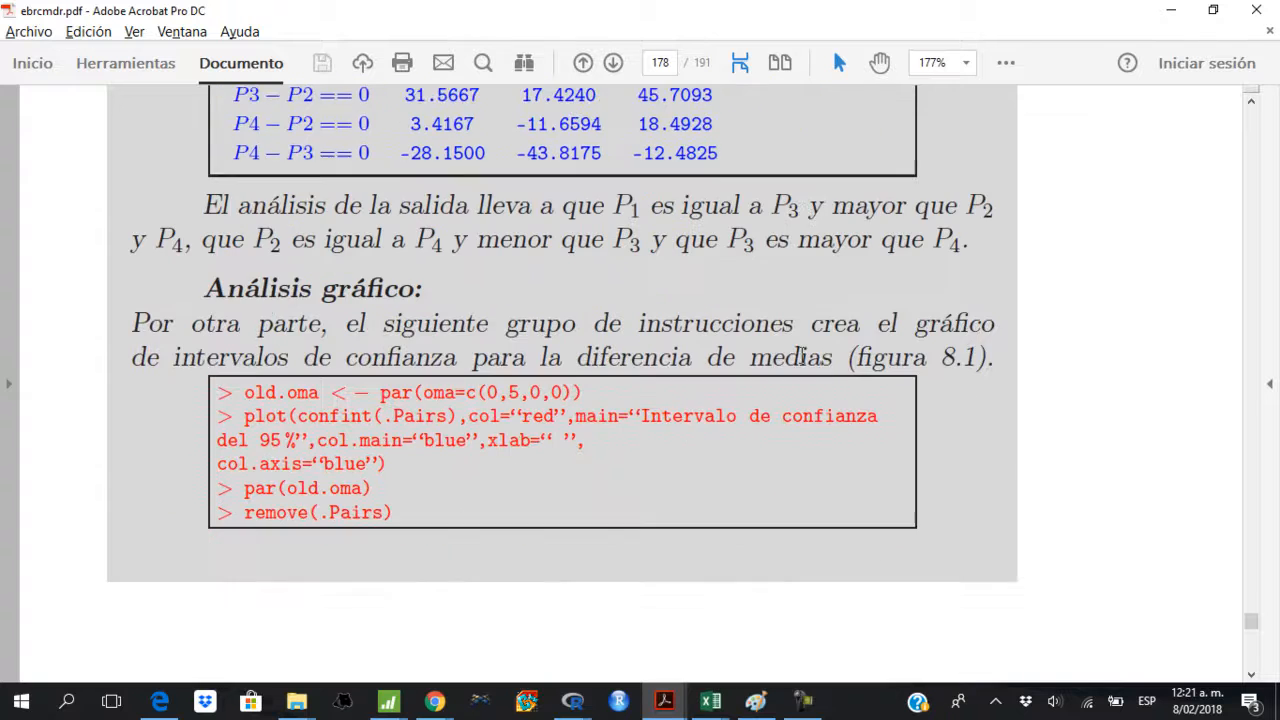
pyautogui.scroll(-10, 802, 356)
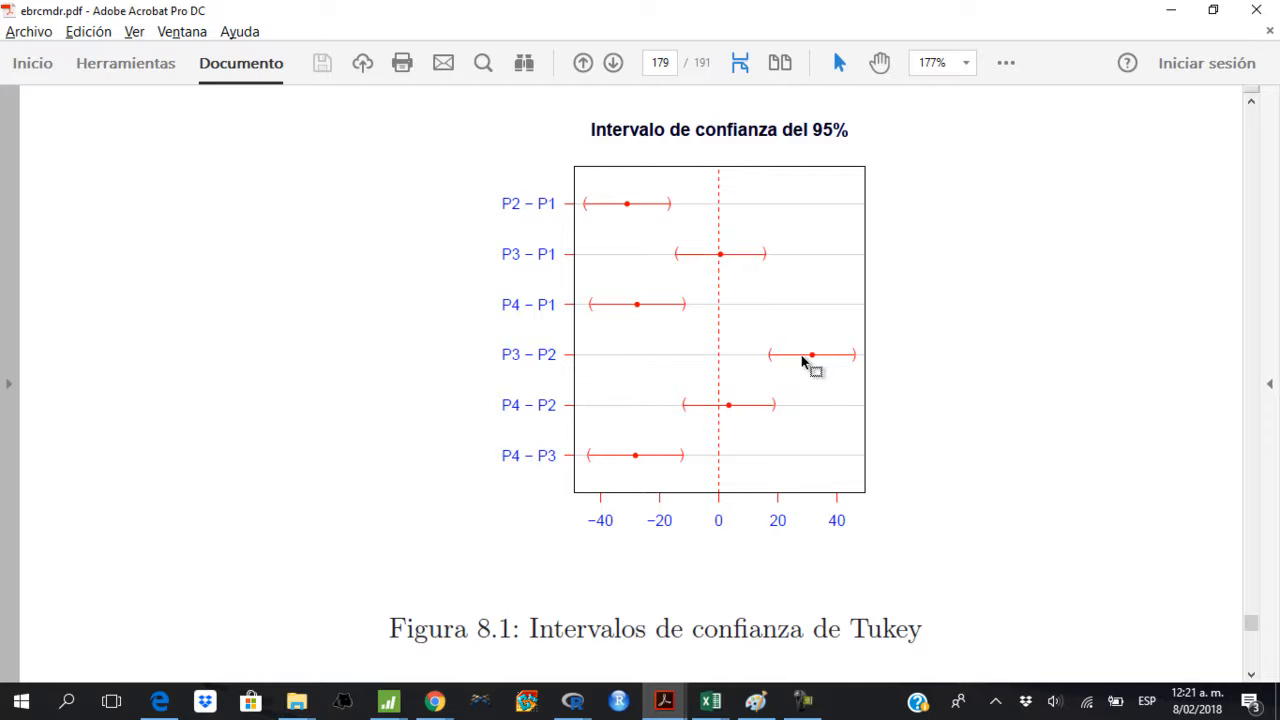
# - Read the Kruskal Wallis section and highlight the tyre types A to E and the sentence about their mean lives in Ejemplo 8.4
pyautogui.scroll(-8, 802, 362)
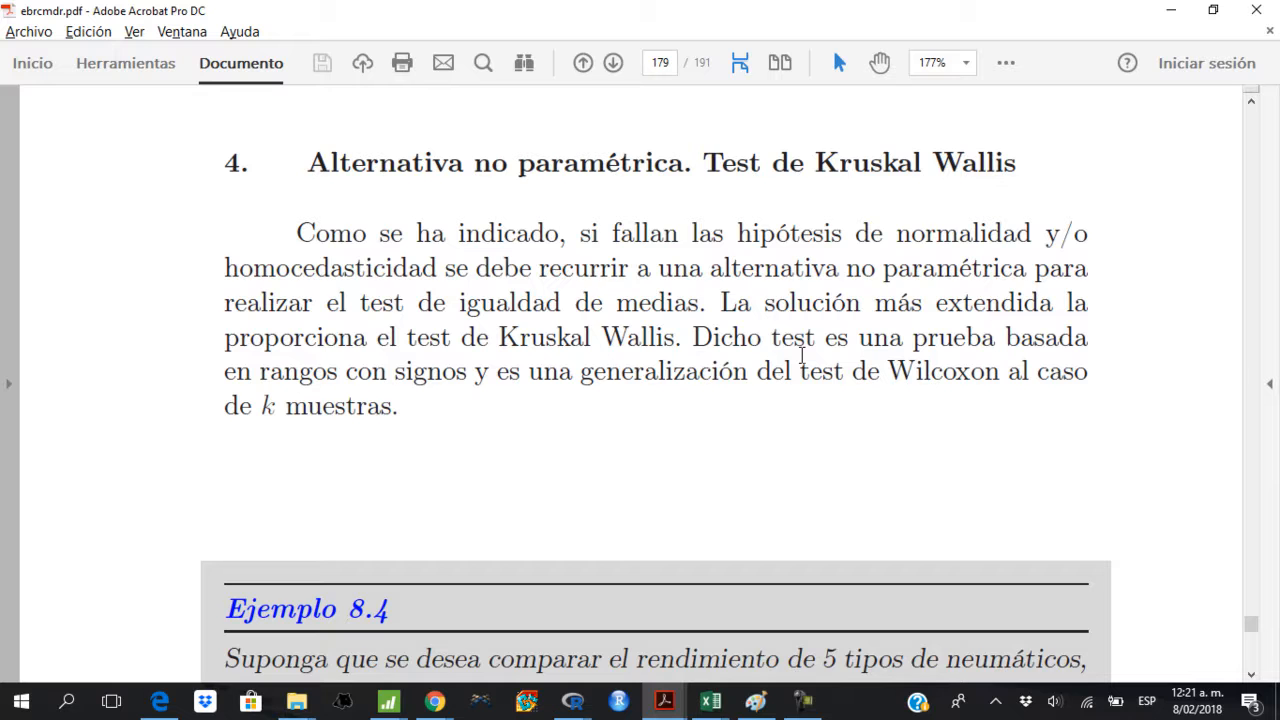
pyautogui.scroll(-3, 801, 355)
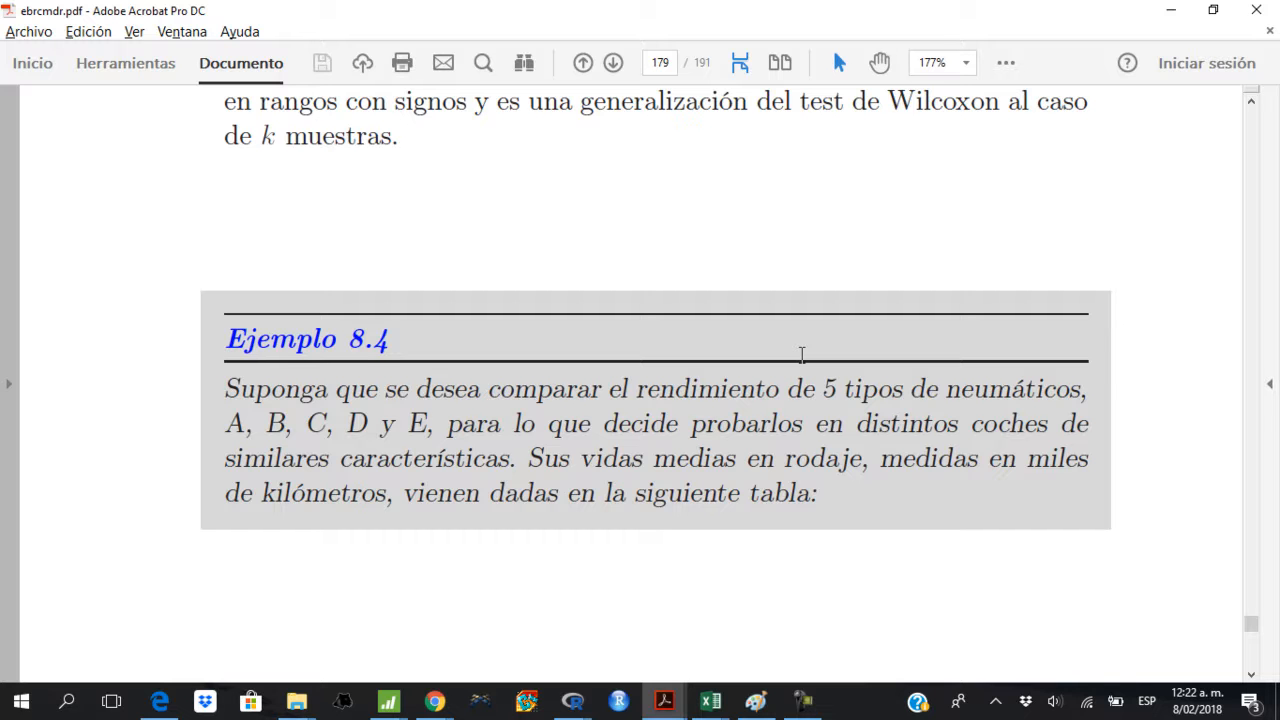
pyautogui.moveTo(432, 424); pyautogui.dragTo(226, 424)
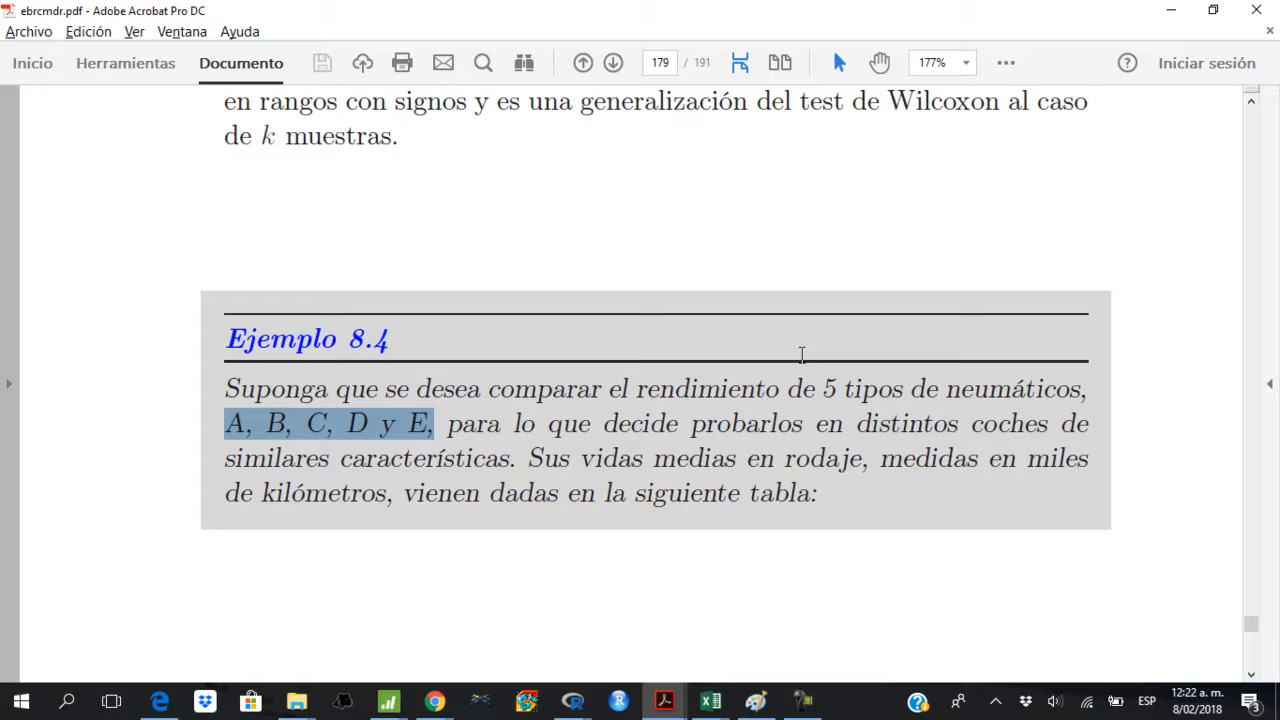
pyautogui.moveTo(528, 458)
pyautogui.mouseDown()
pyautogui.moveTo(1088, 458)
pyautogui.moveTo(905, 458)
pyautogui.moveTo(624, 493)
pyautogui.moveTo(812, 493)
pyautogui.mouseUp()
pyautogui.scroll(-6, 802, 360)
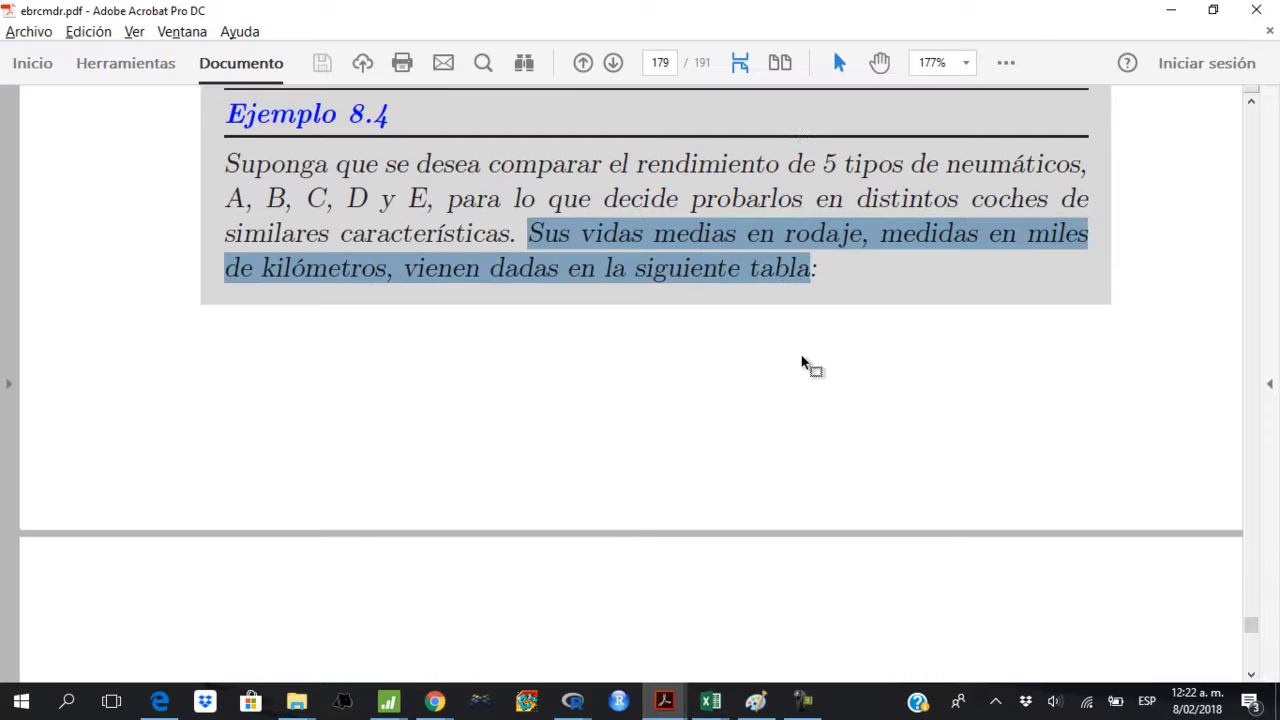
# - Examine the Llantas table of Vidas medias, and highlight the sentence choosing the Kruskal Wallis test and the file name neumaticos
pyautogui.scroll(-3, 802, 360)
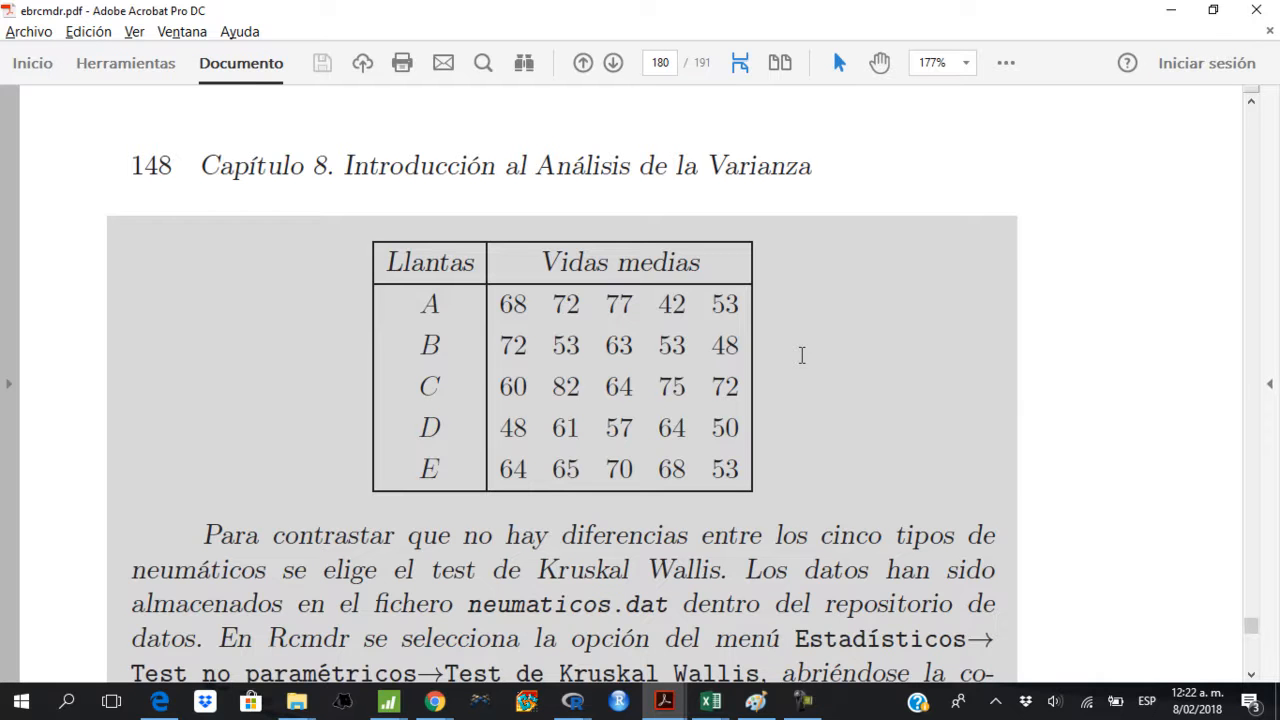
pyautogui.scroll(7, 801, 355)
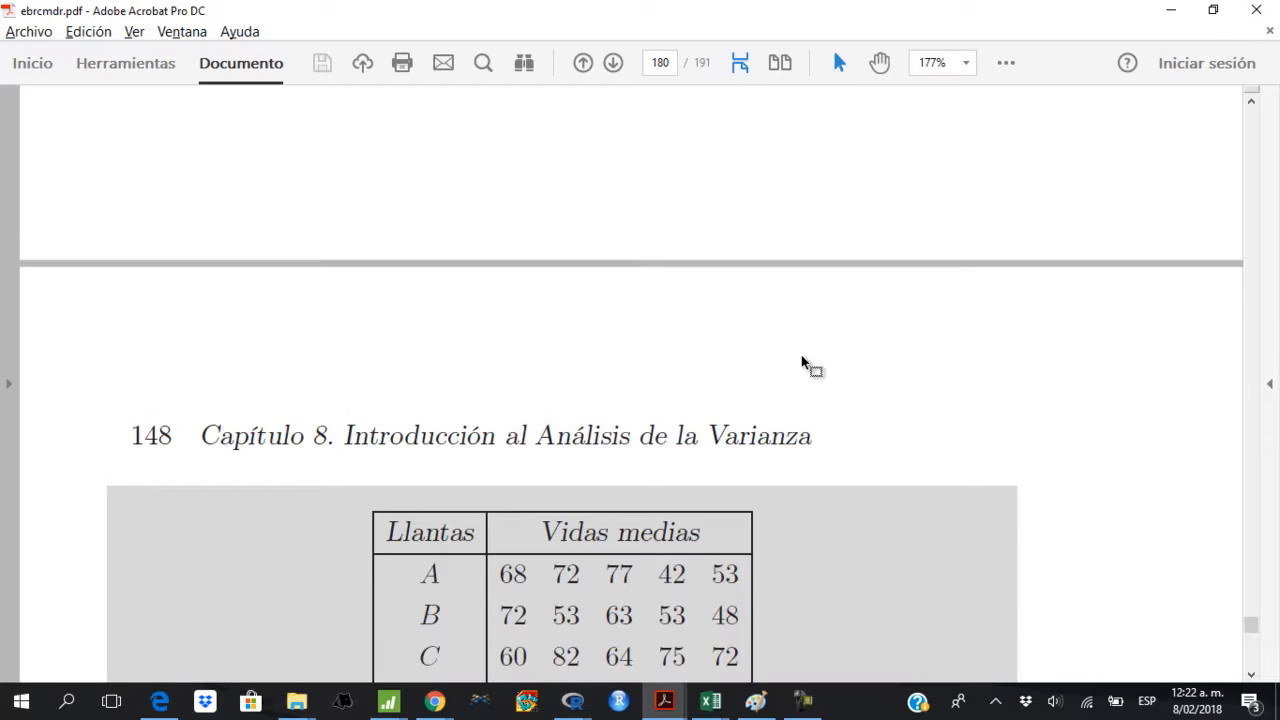
pyautogui.scroll(-5, 805, 362)
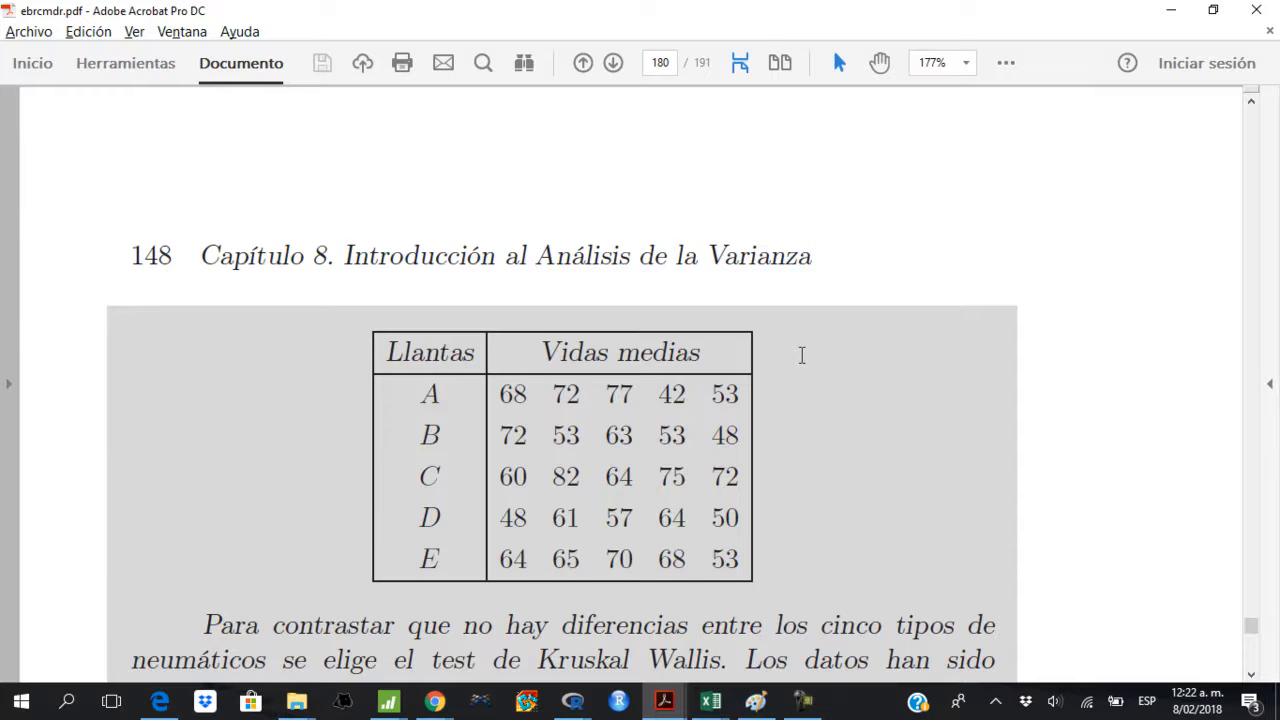
pyautogui.scroll(10, 801, 355)
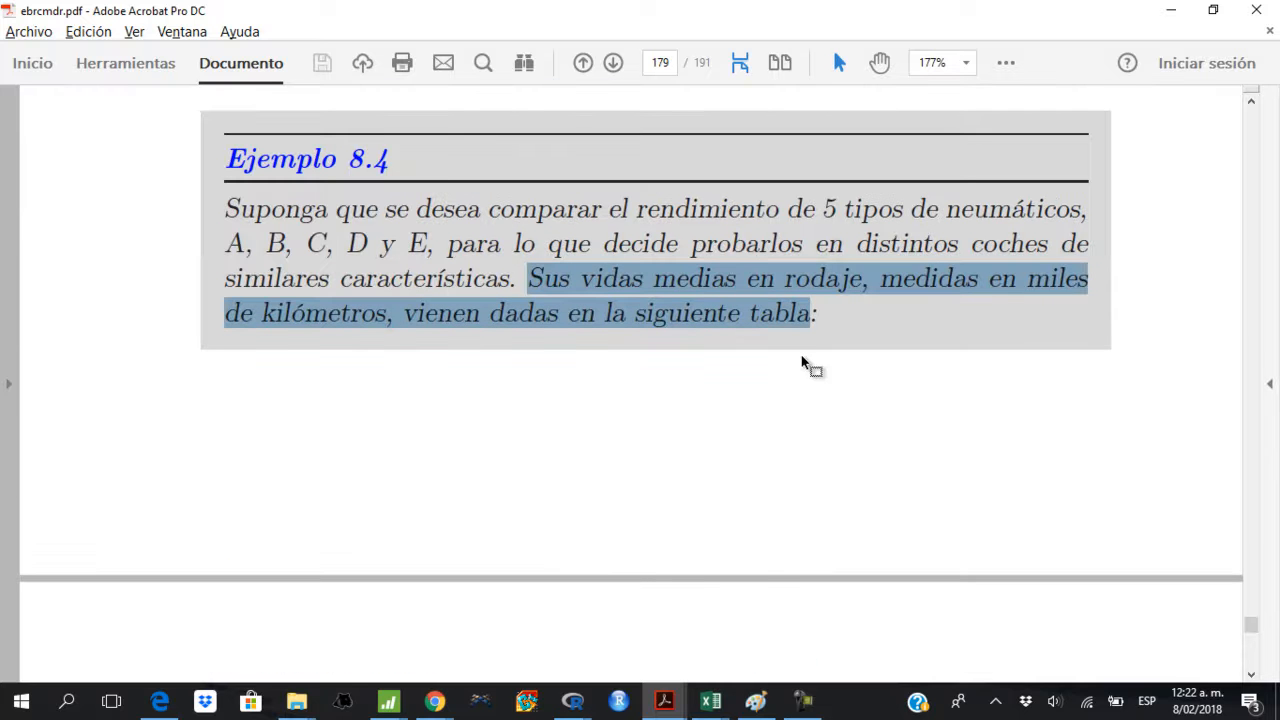
pyautogui.scroll(-10, 801, 356)
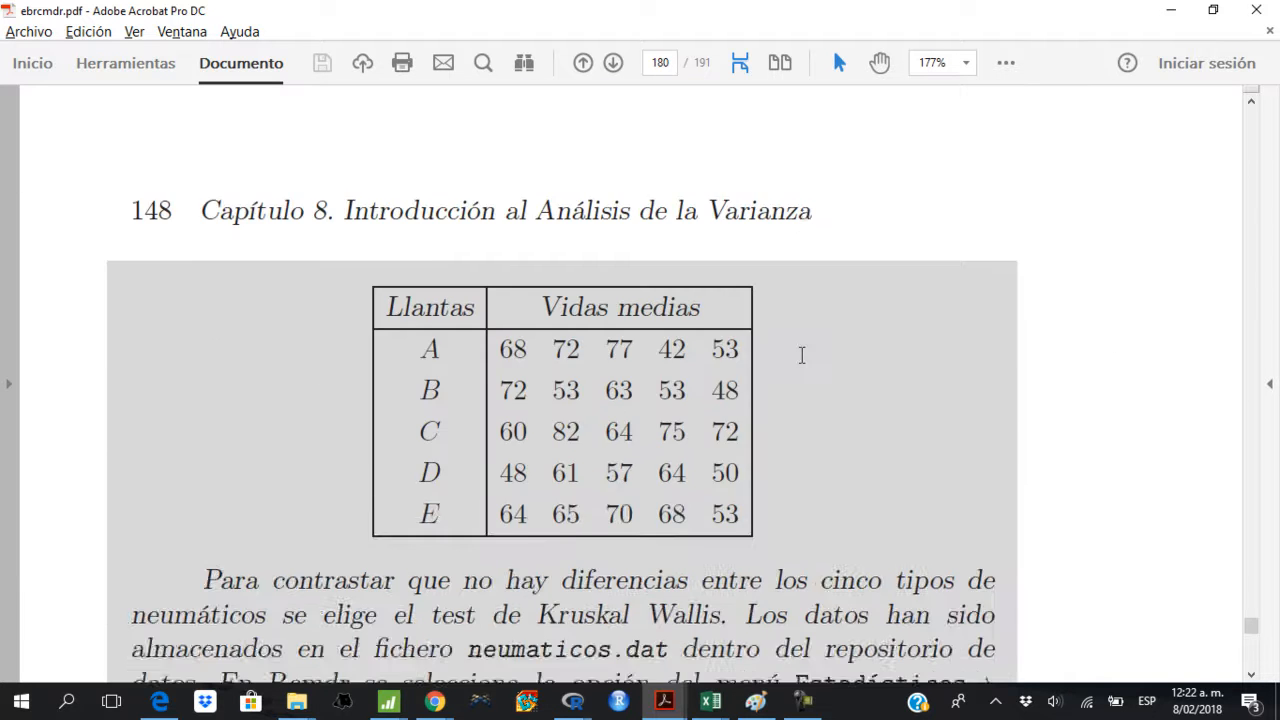
pyautogui.scroll(-3, 801, 355)
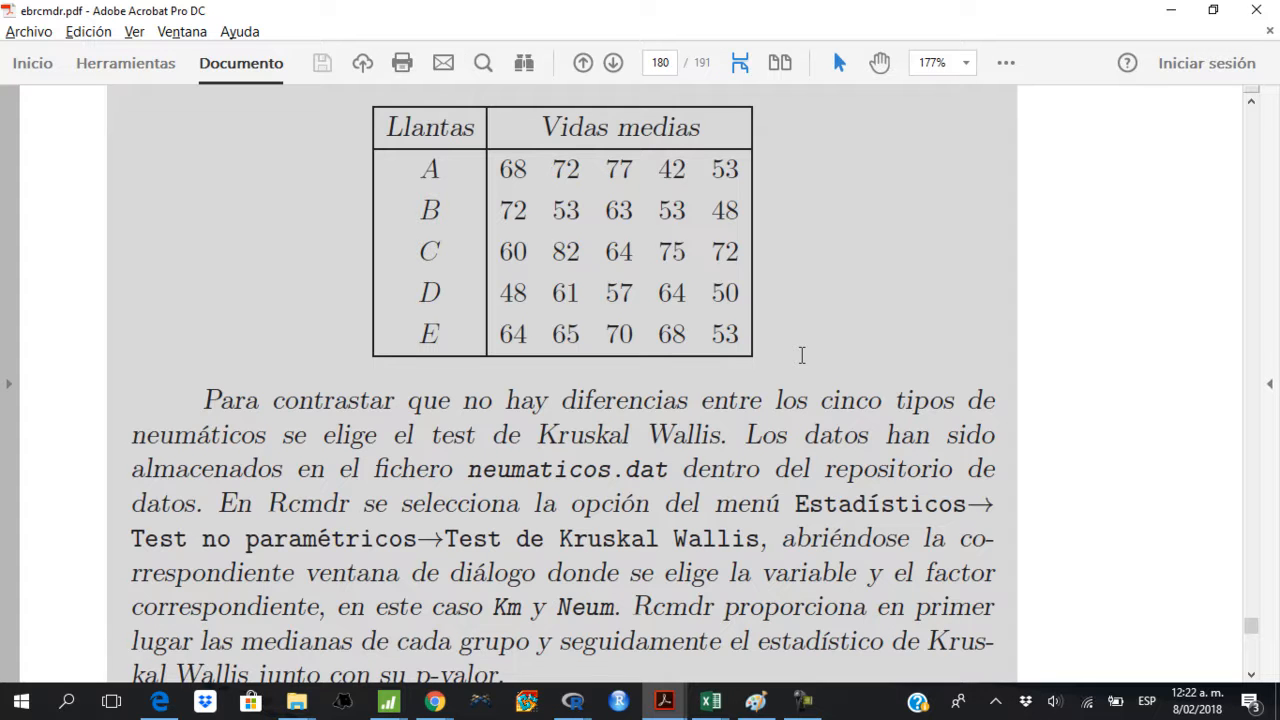
pyautogui.moveTo(221, 401)
pyautogui.mouseDown()
pyautogui.moveTo(996, 401)
pyautogui.moveTo(692, 435)
pyautogui.moveTo(720, 435)
pyautogui.mouseUp()
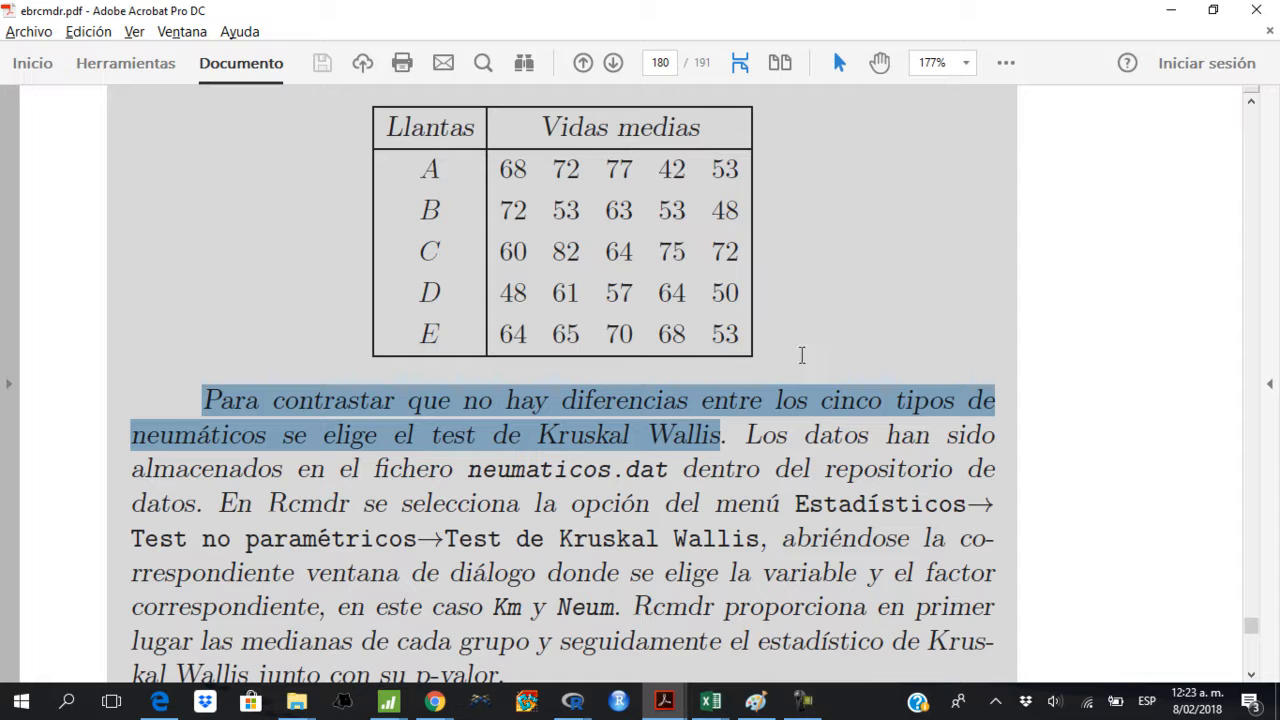
pyautogui.moveTo(468, 470); pyautogui.dragTo(611, 470)
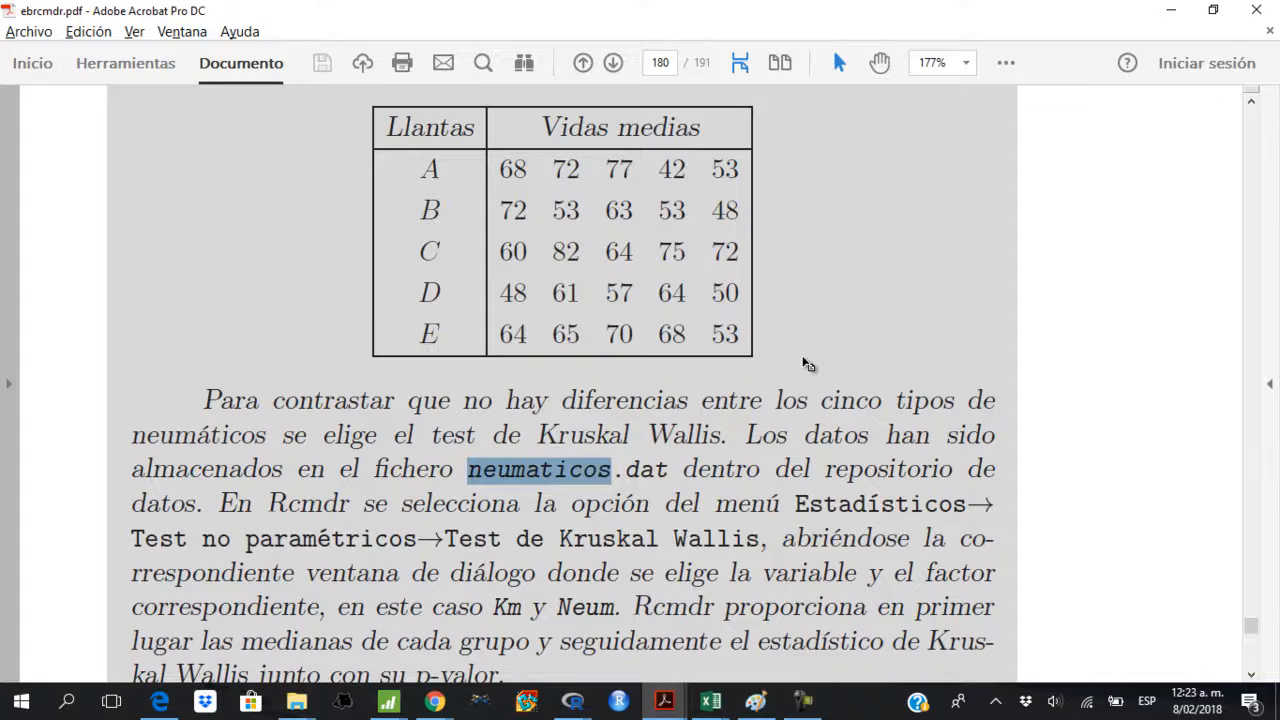
# - Switch to R Commander and import the local text file neumaticos.dat from Datos para las clases as the data set neumatico
pyautogui.hotkey('alt', 'Tab')
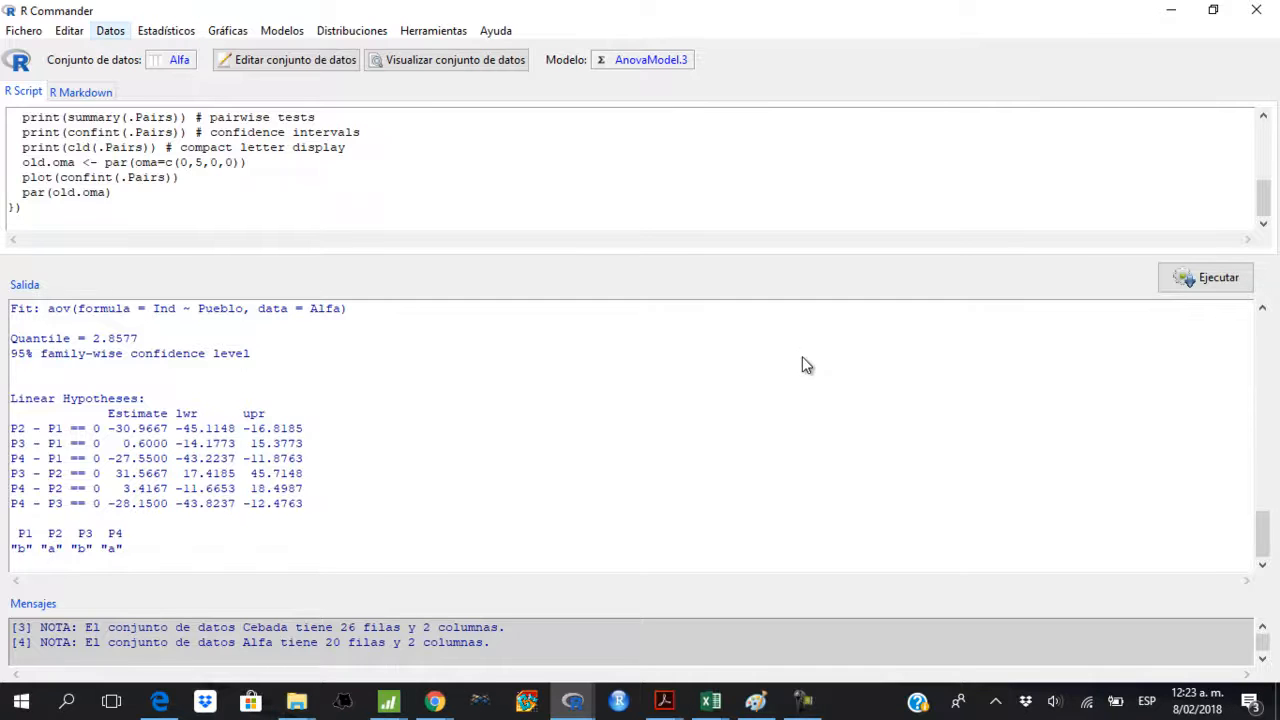
pyautogui.click(110, 31)
pyautogui.moveTo(140, 113)
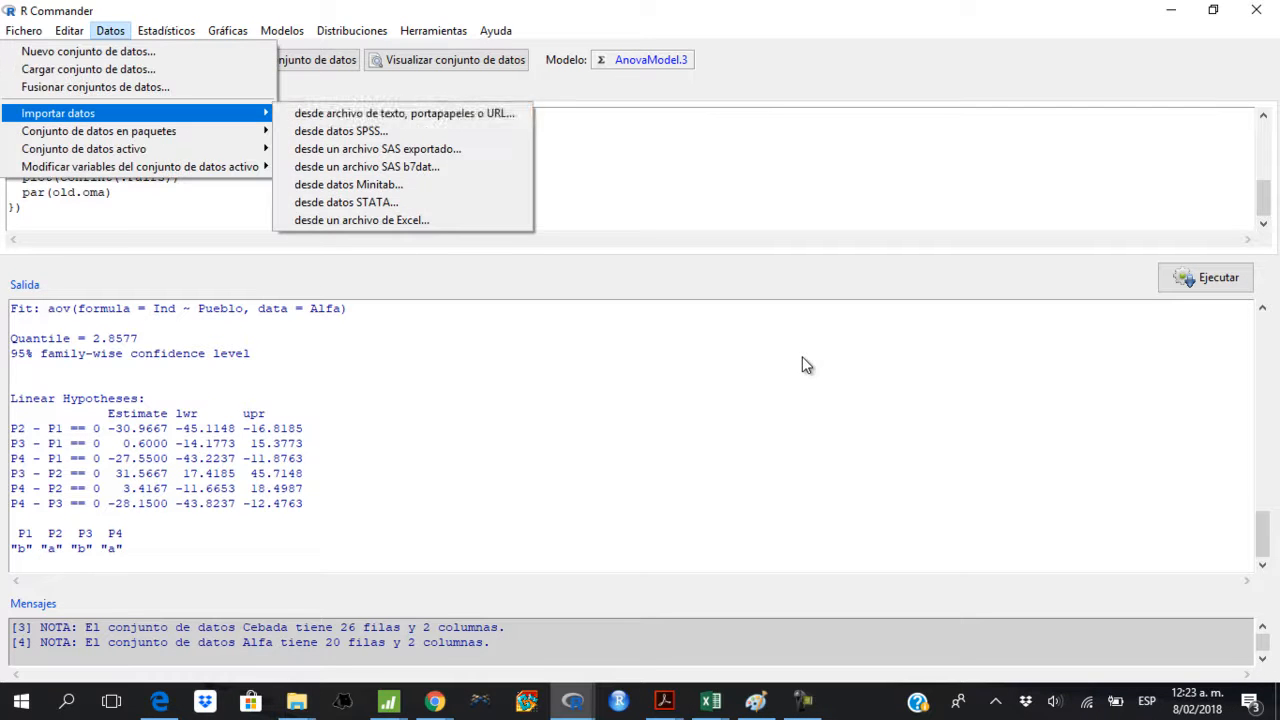
pyautogui.press('Return')
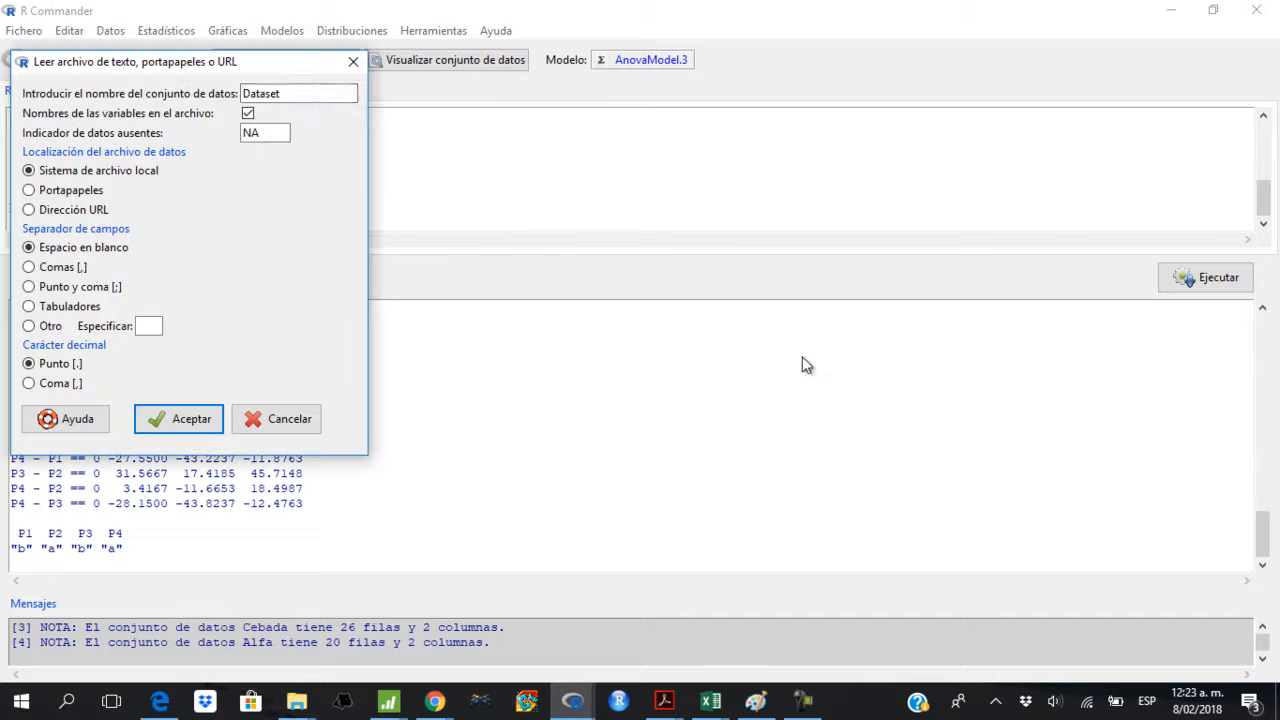
pyautogui.write('neumatico')
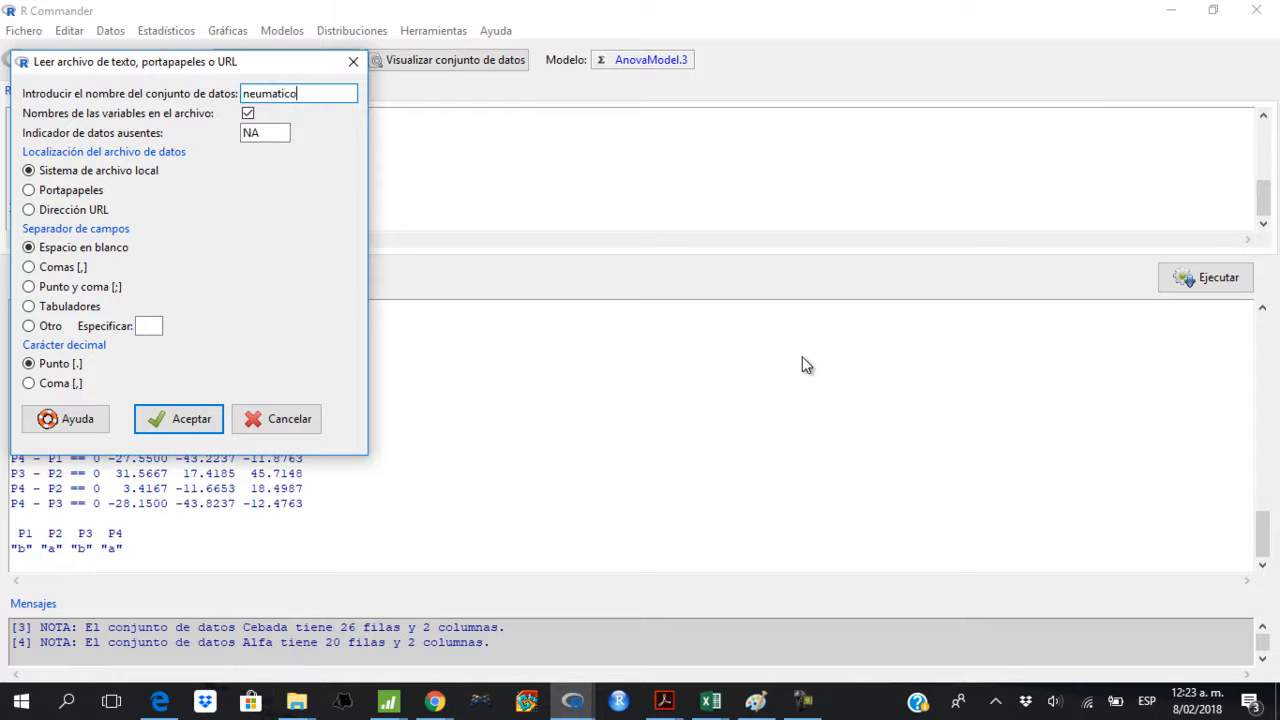
pyautogui.press('Return')
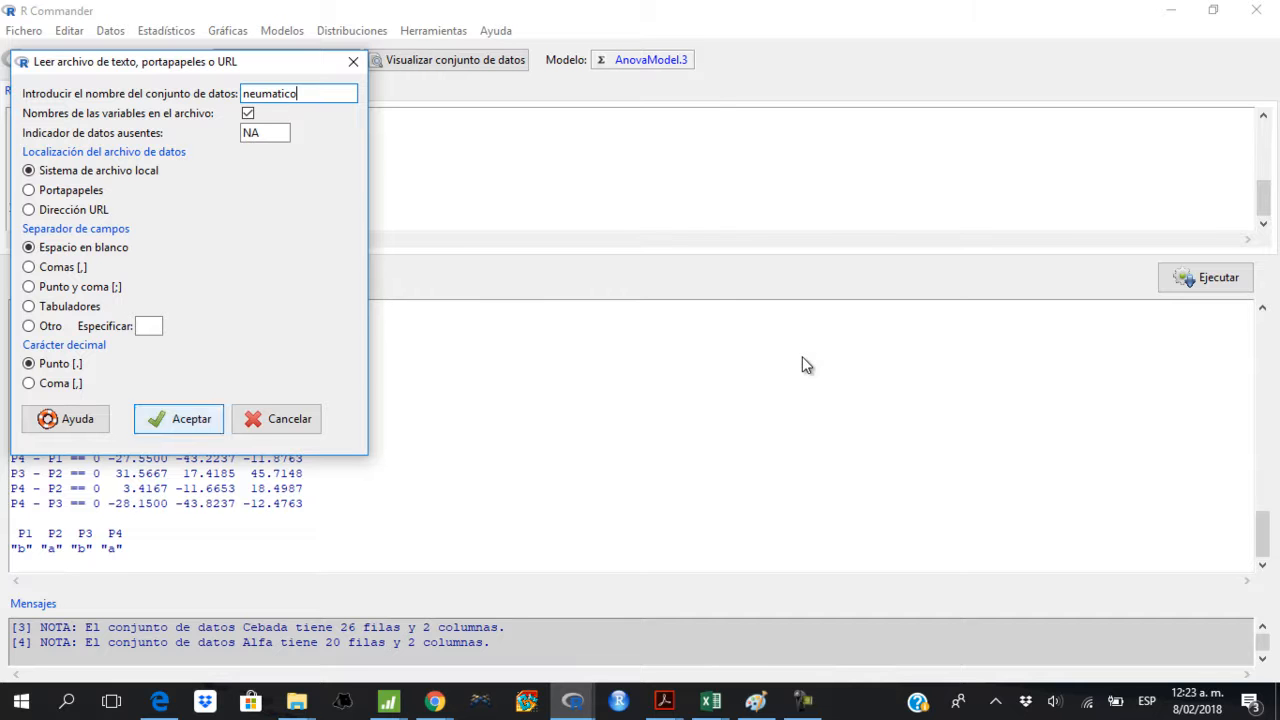
pyautogui.click(310, 291)
pyautogui.click(311, 350)
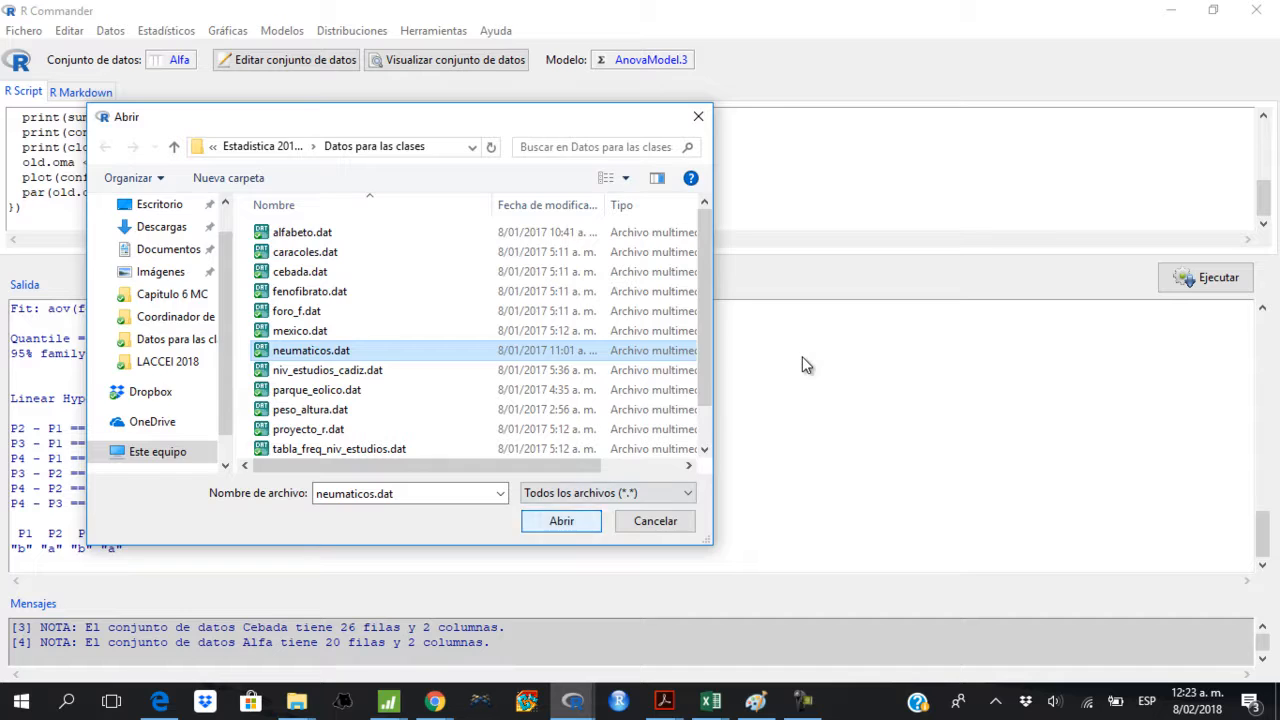
pyautogui.press('Return')
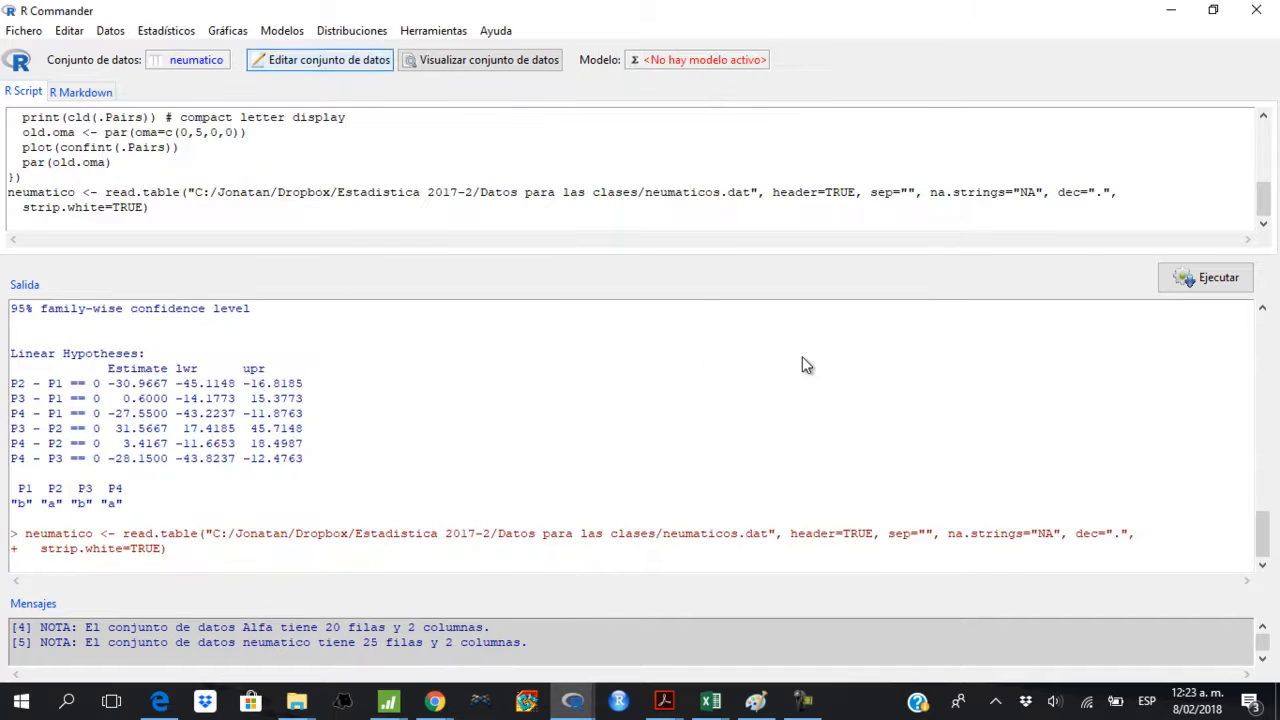
# - Draw a box plot of Km grouped by Neum and view it in the RGui graphics window
pyautogui.click(227, 30)
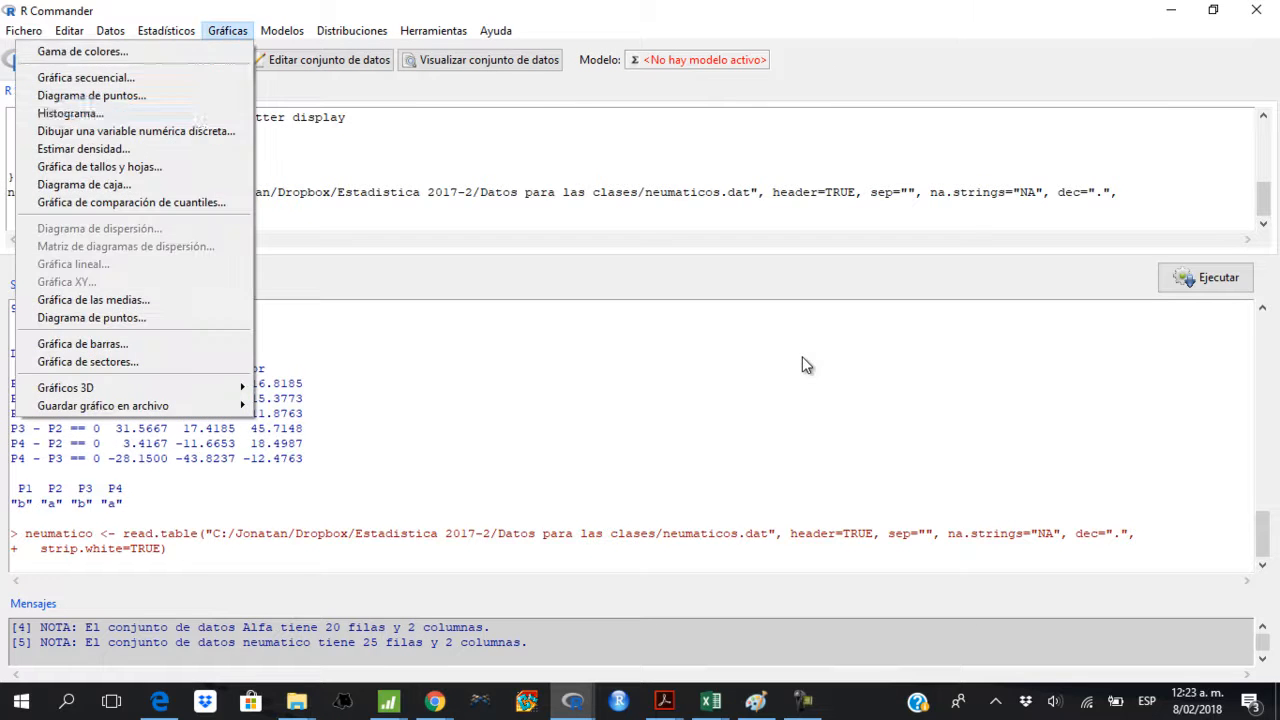
pyautogui.click(80, 185)
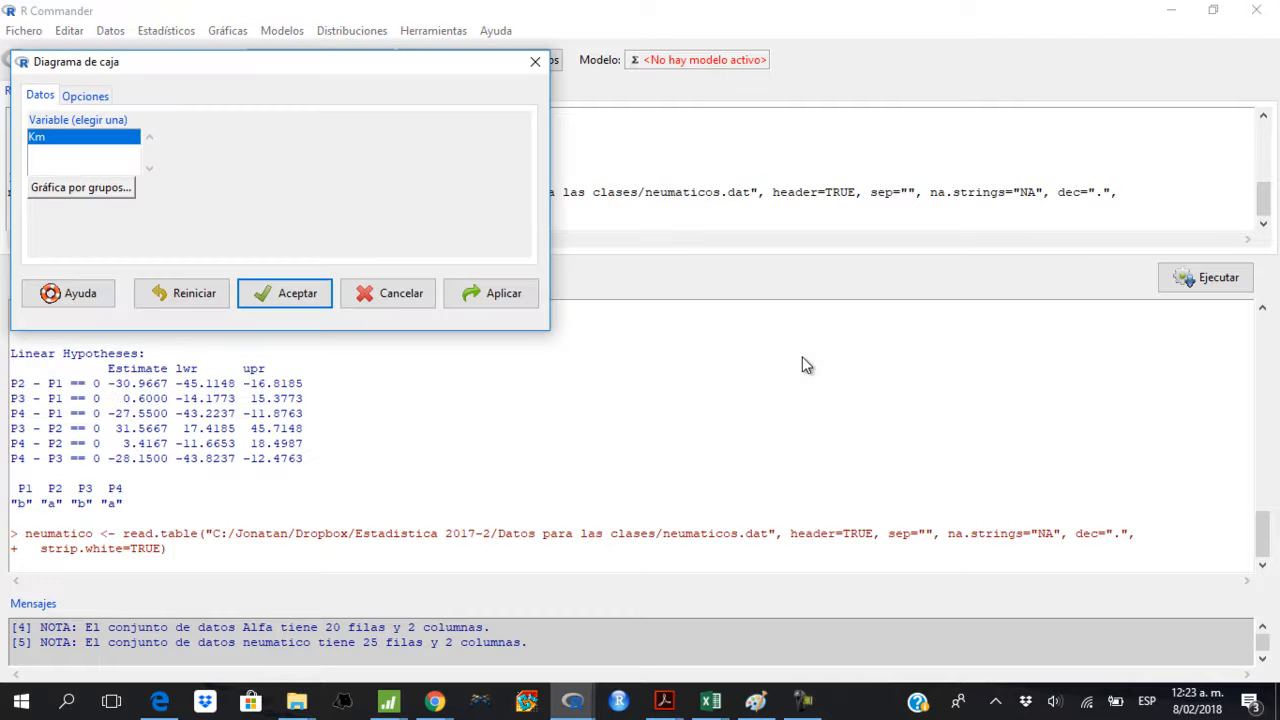
pyautogui.click(80, 187)
pyautogui.press('Return')
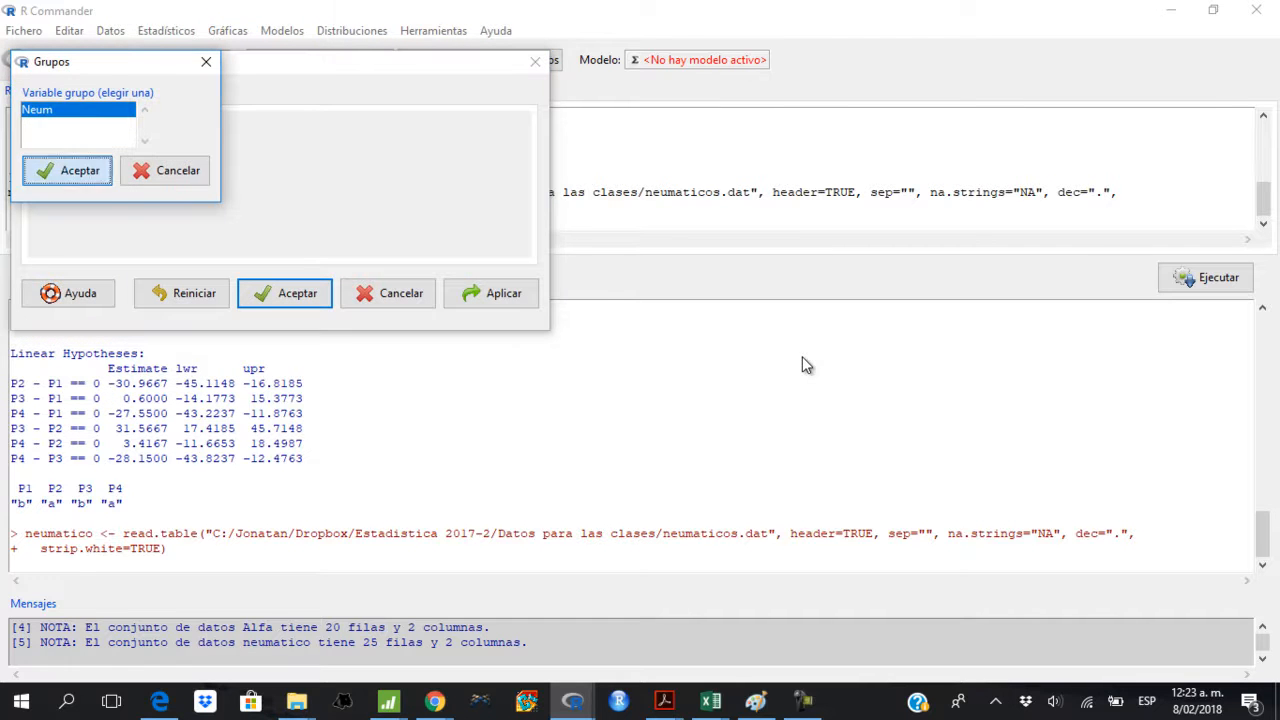
pyautogui.press('Return')
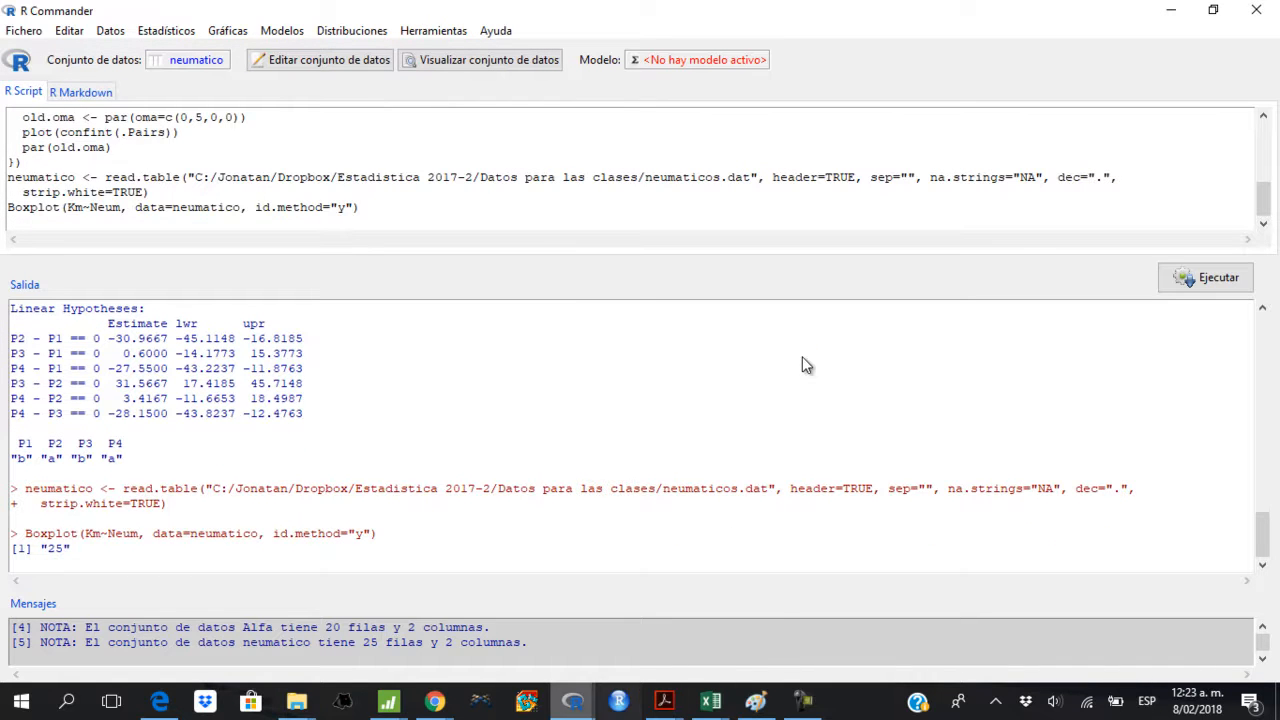
pyautogui.click(573, 701)
pyautogui.click(470, 620)
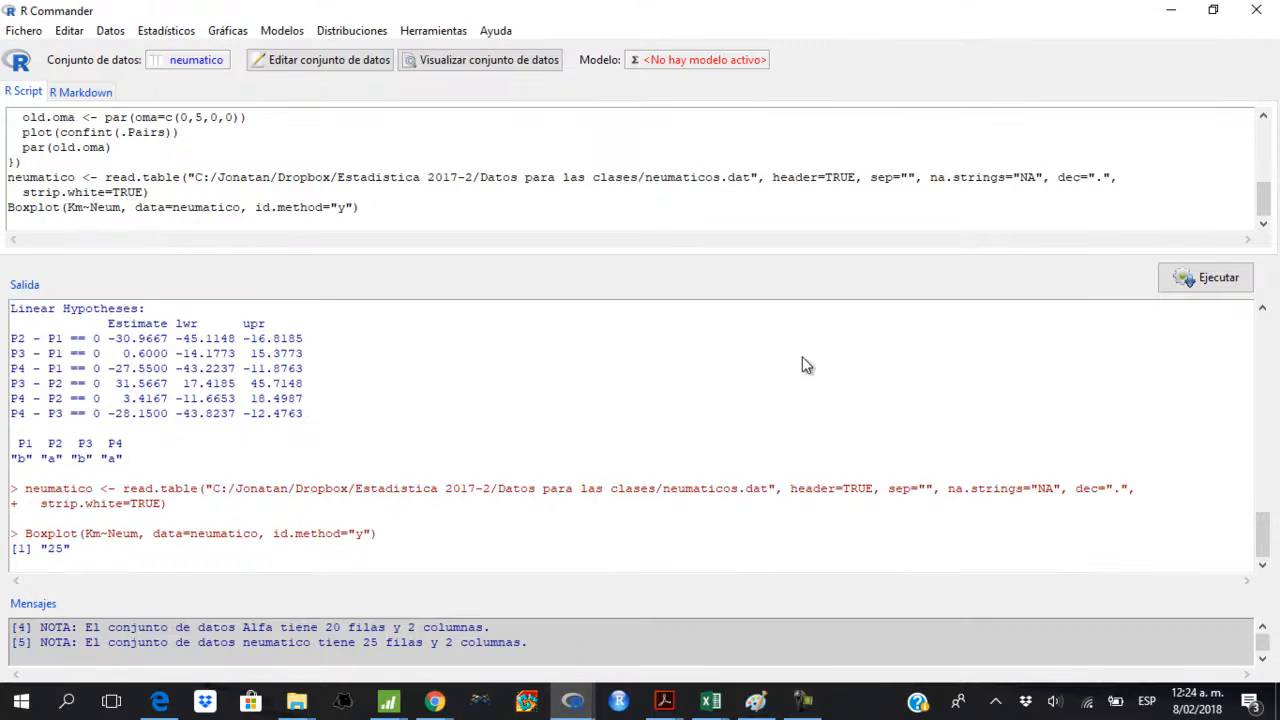
# - Run a one-factor ANOVA of Km by Neum as AnovaModel.4, including pairwise comparisons of the means
pyautogui.click(282, 31)
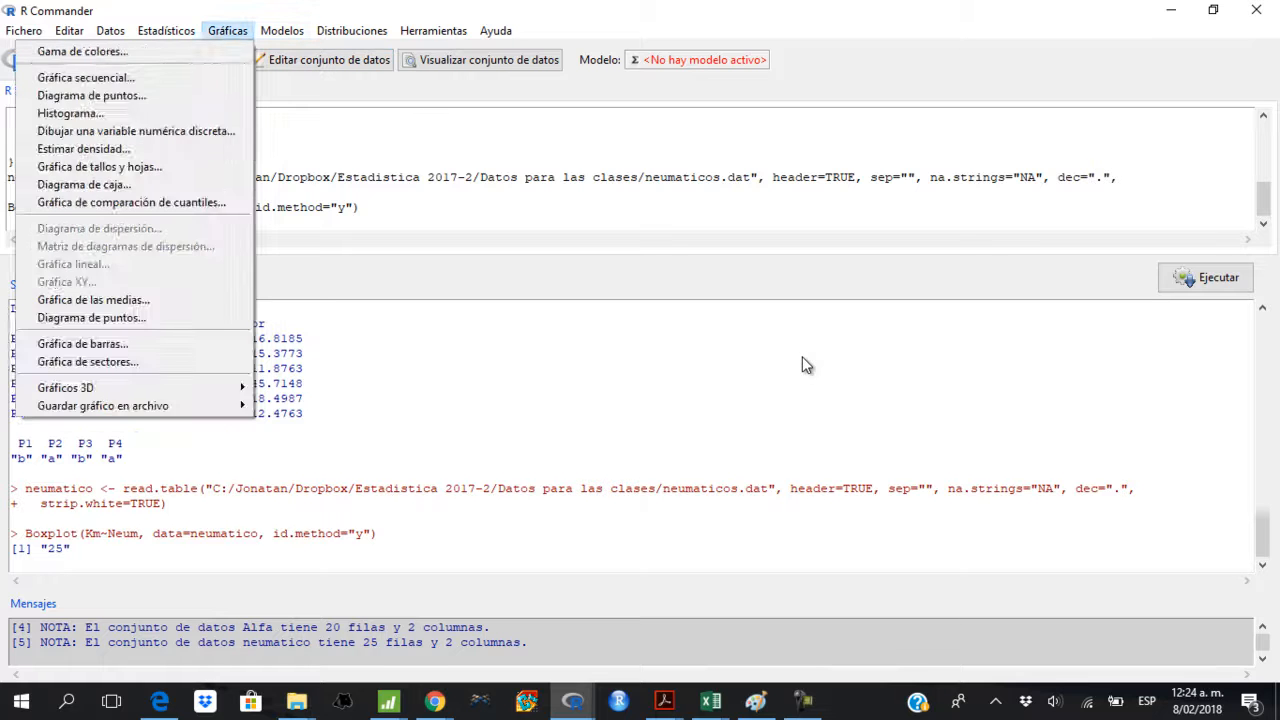
pyautogui.moveTo(166, 31)
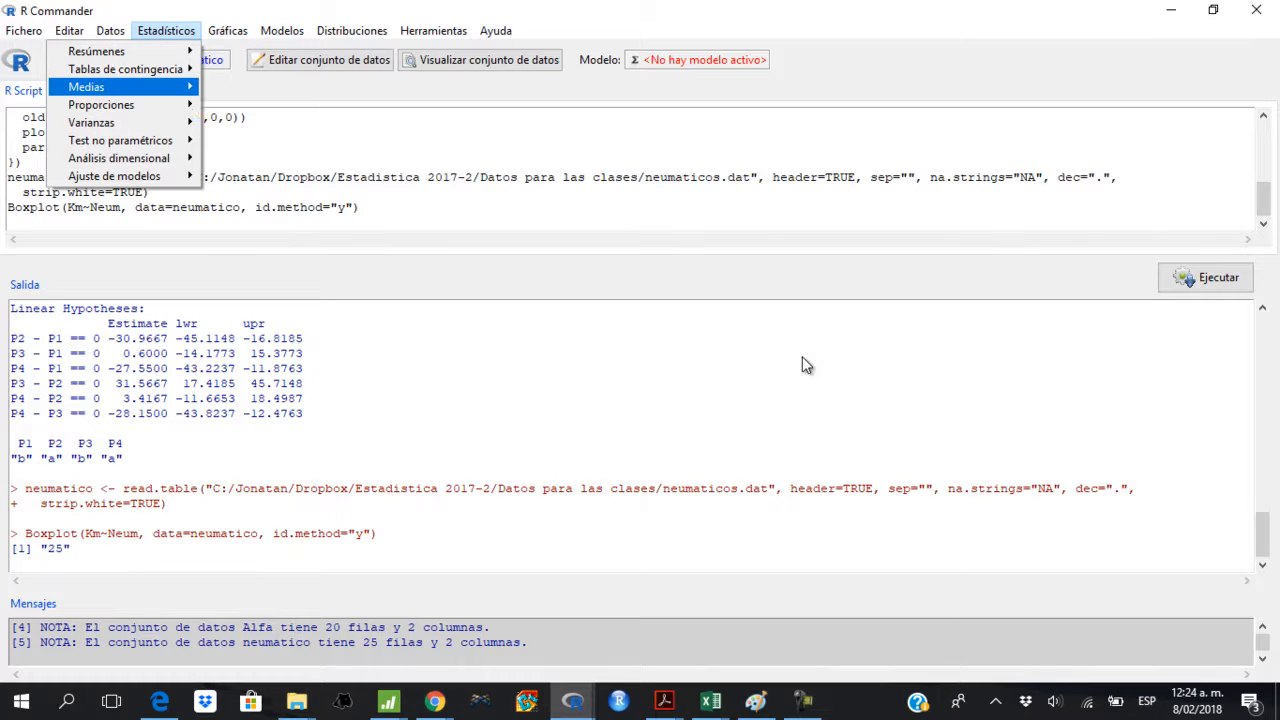
pyautogui.moveTo(120, 87)
pyautogui.click(273, 140)
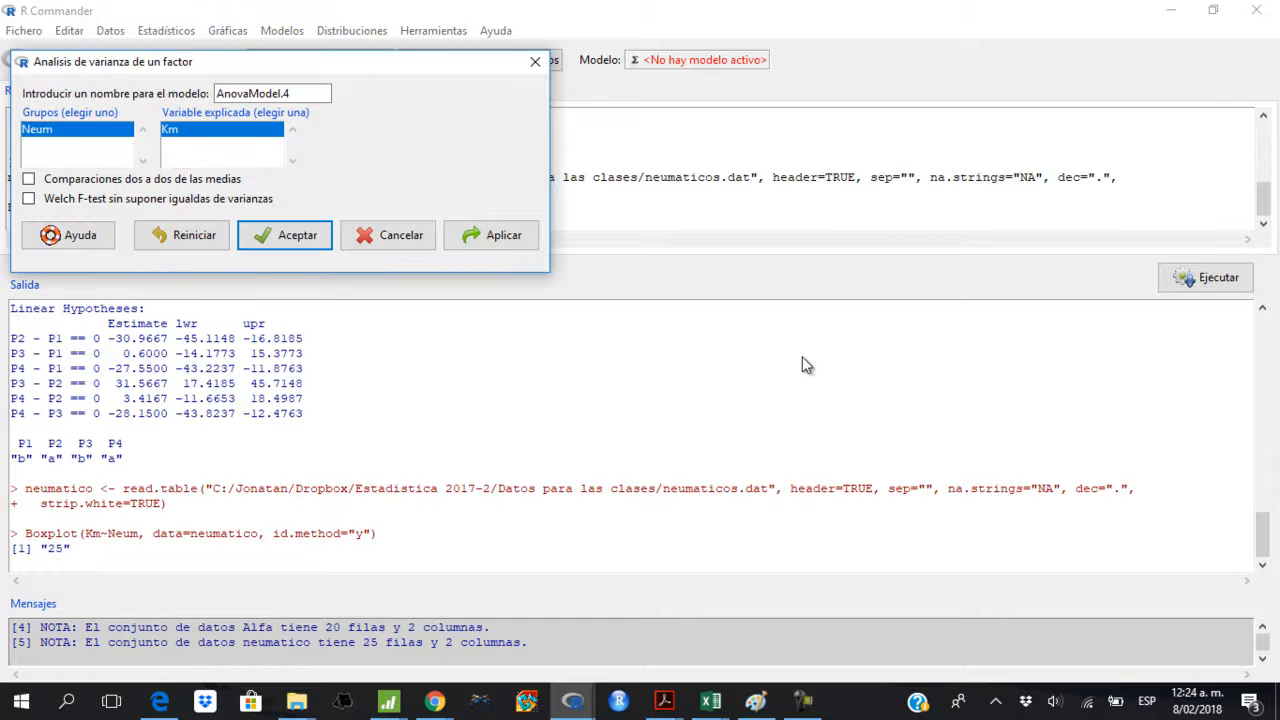
pyautogui.click(28, 178)
pyautogui.press('Return')
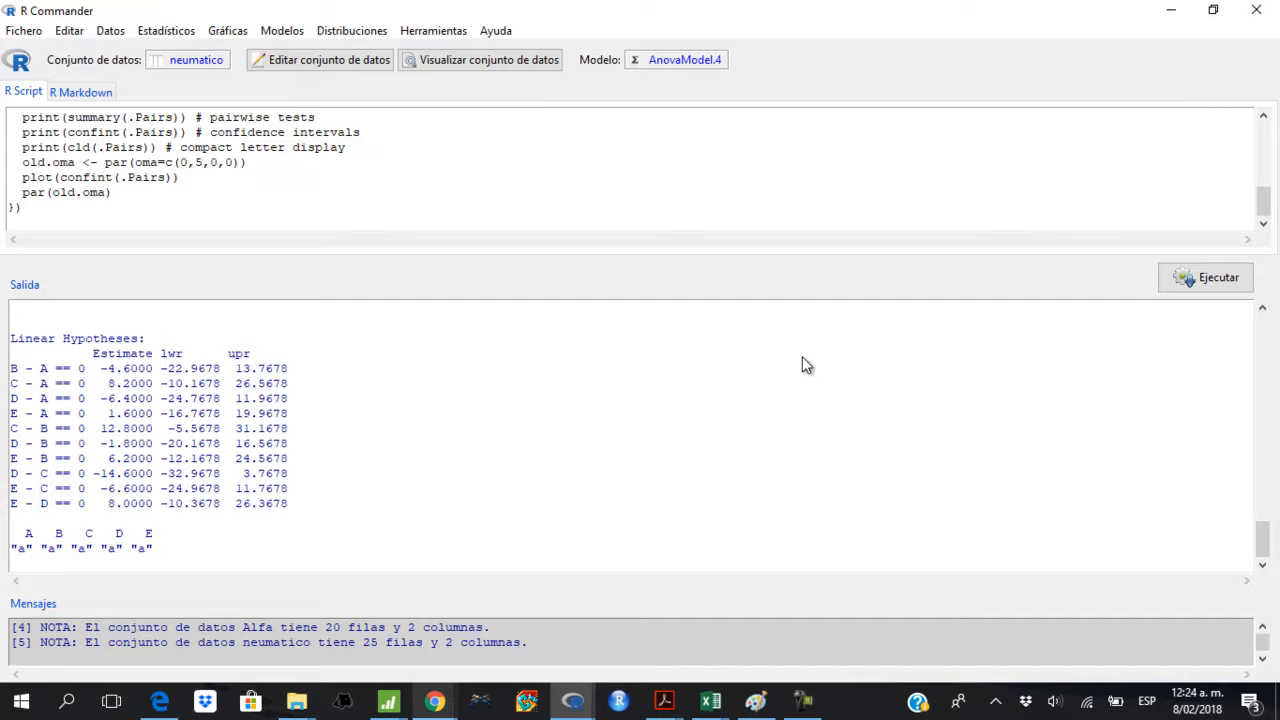
# - Switch to RGui and examine the 95% family-wise confidence interval plot of the tyre comparisons, and minimize RGui
pyautogui.click(573, 701)
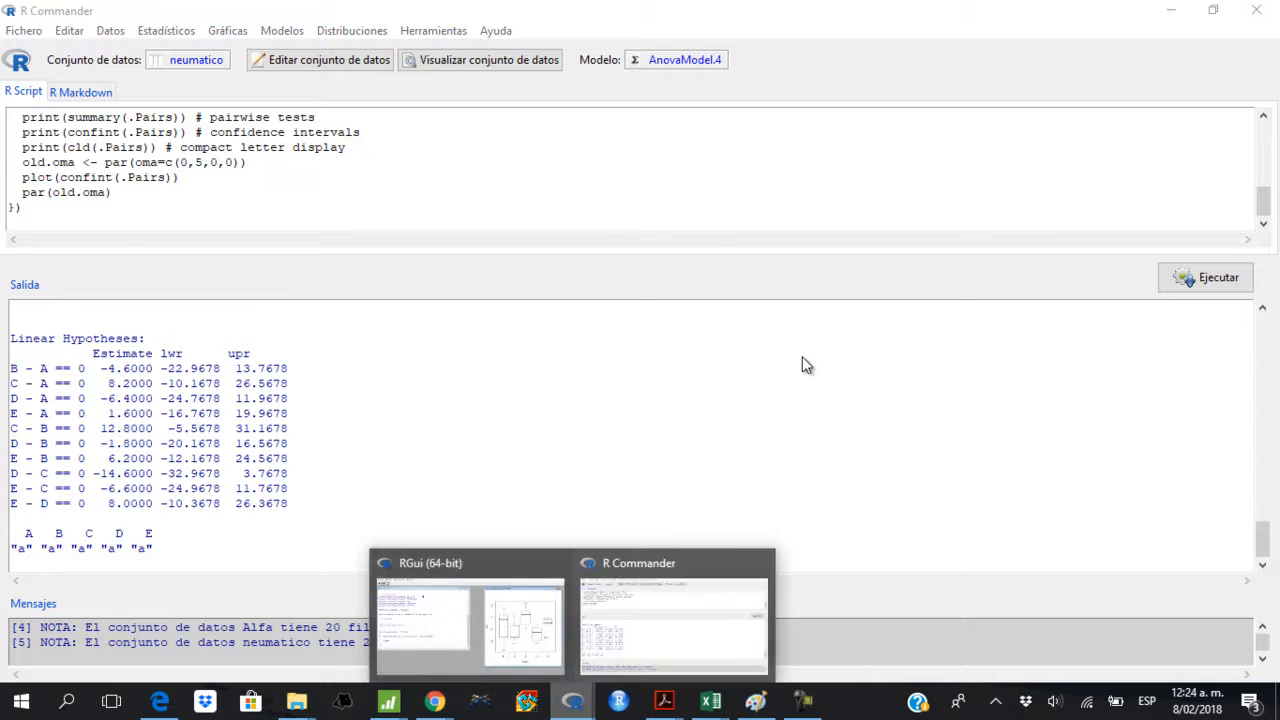
pyautogui.click(470, 620)
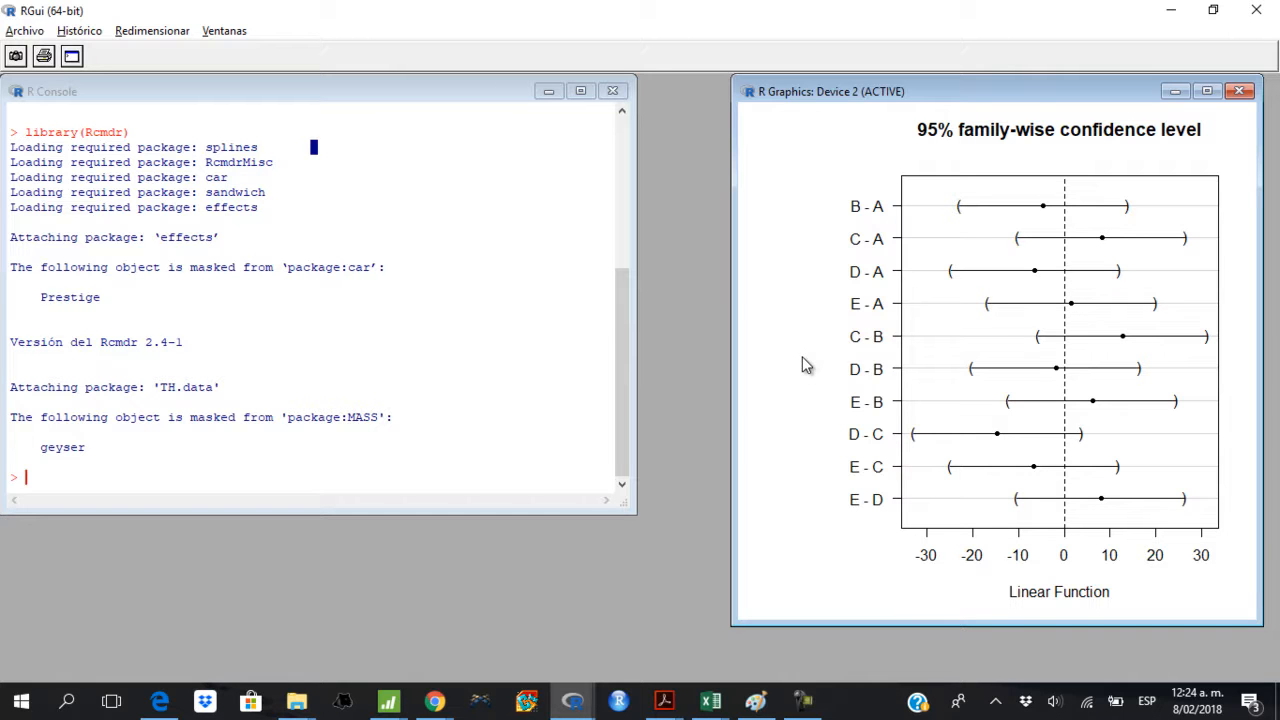
pyautogui.click(1171, 10)
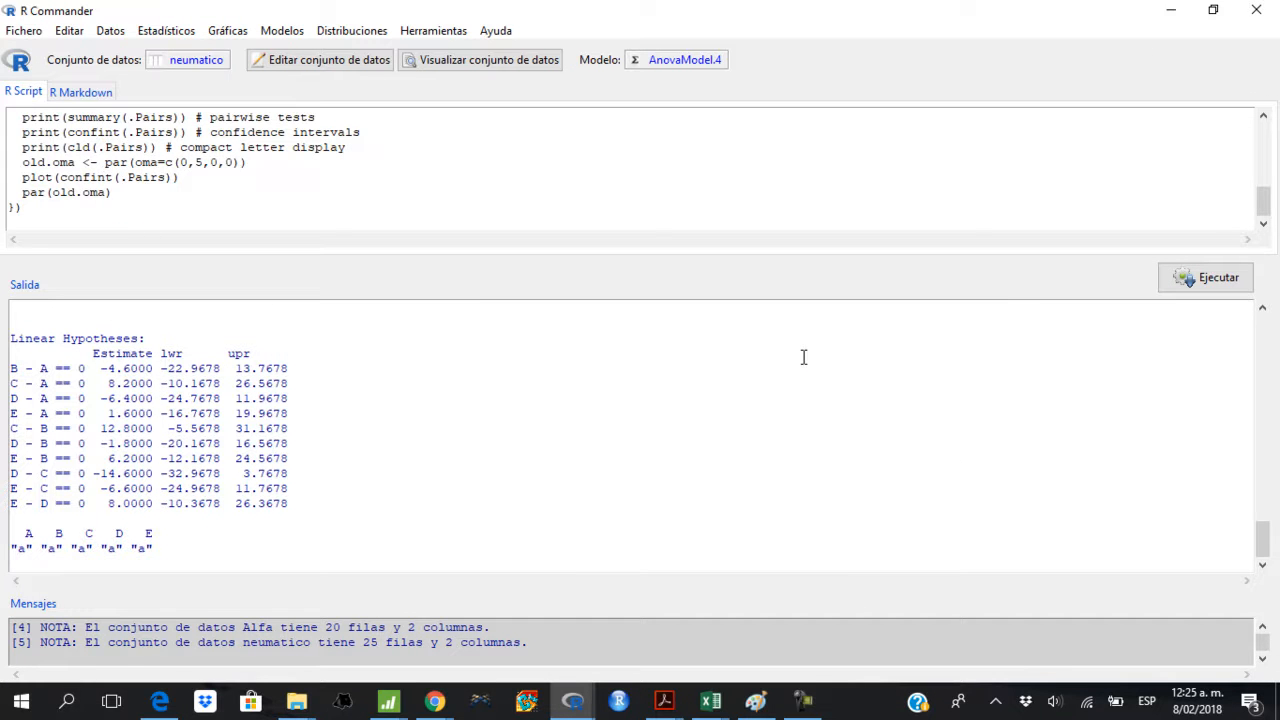
# - Switch to ebrcmdr.pdf in Acrobat and read how Ejemplo 8.4 runs the Kruskal Wallis test on Km and Neum
pyautogui.hotkey('alt', 'Tab')
pyautogui.hotkey('alt', 'Tab')
pyautogui.hotkey('alt', 'Tab')
pyautogui.press('Tab')
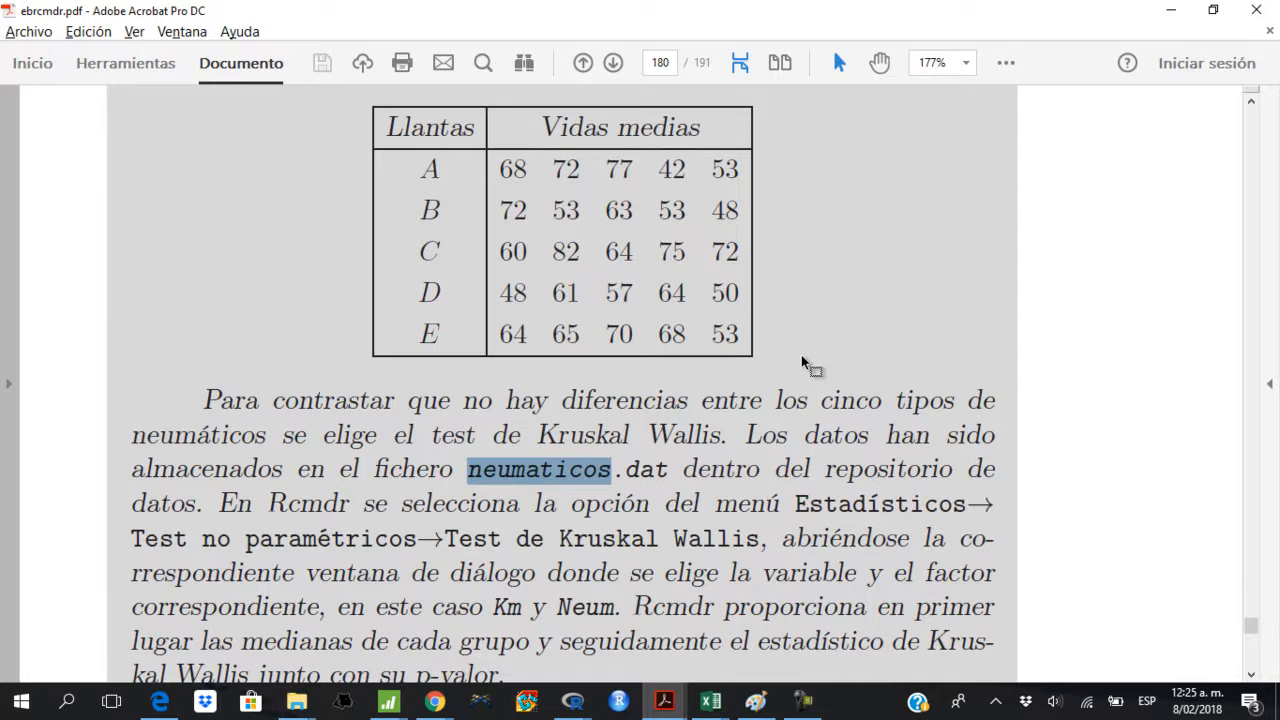
pyautogui.scroll(-3, 803, 362)
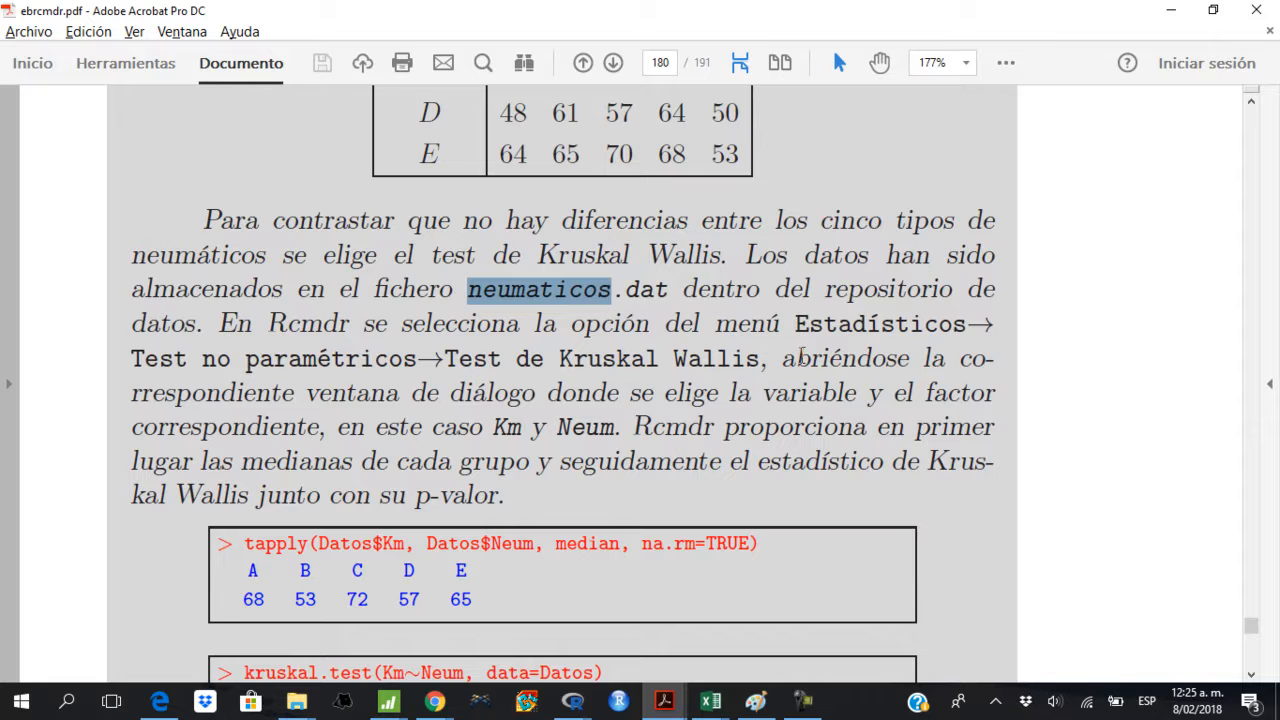
pyautogui.scroll(-3, 803, 358)
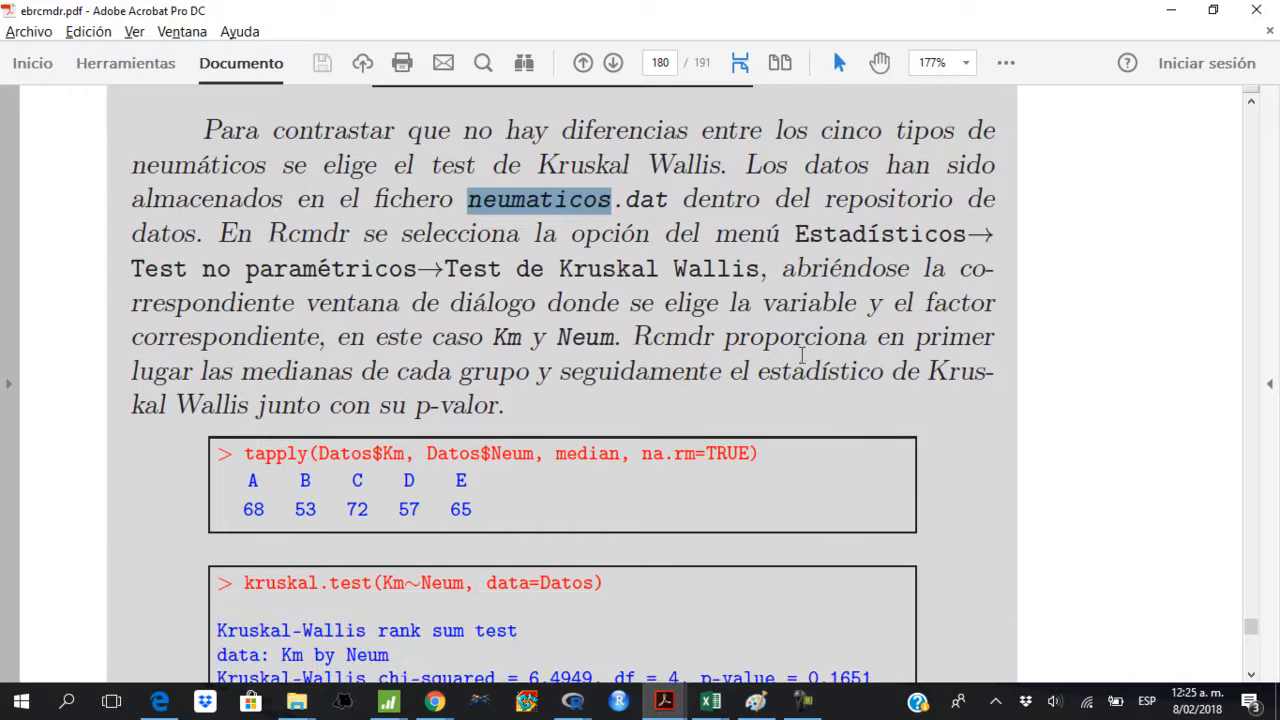
# - Switch to R Commander and run the Kruskal-Wallis rank sum test with Neum as groups and Km as response variable
pyautogui.hotkey('alt', 'Tab')
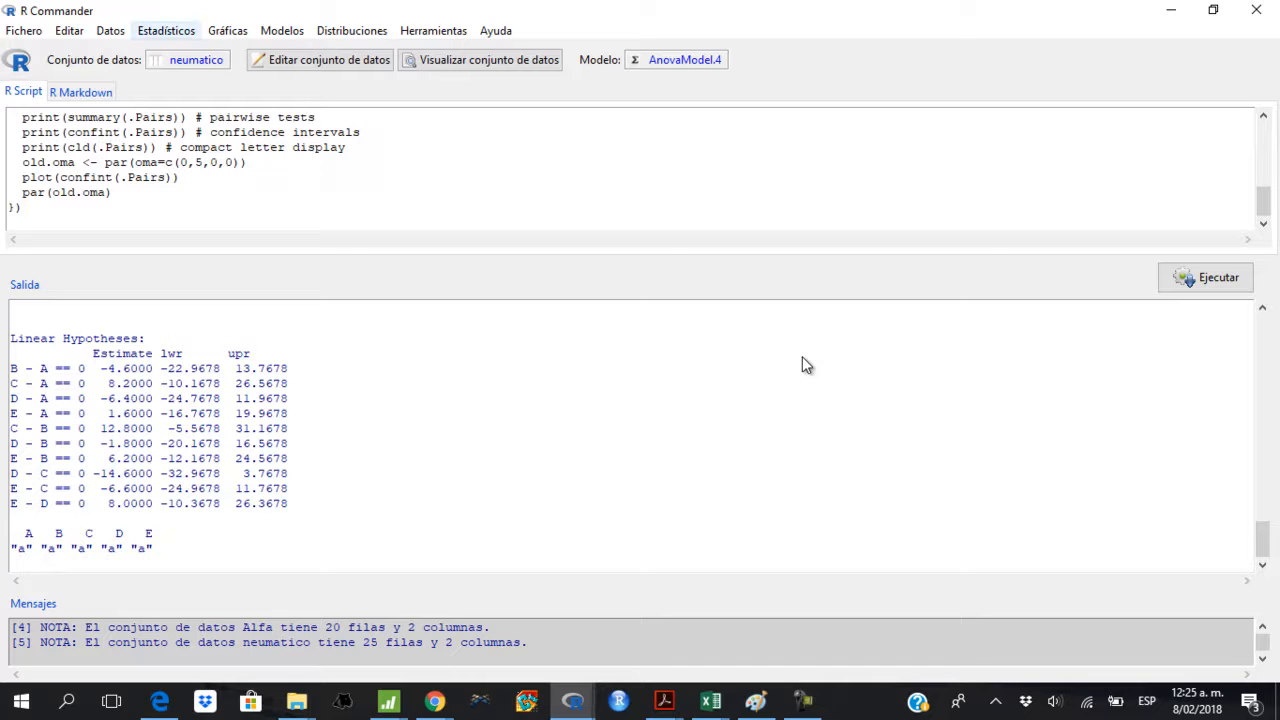
pyautogui.click(166, 31)
pyautogui.moveTo(120, 140)
pyautogui.click(276, 193)
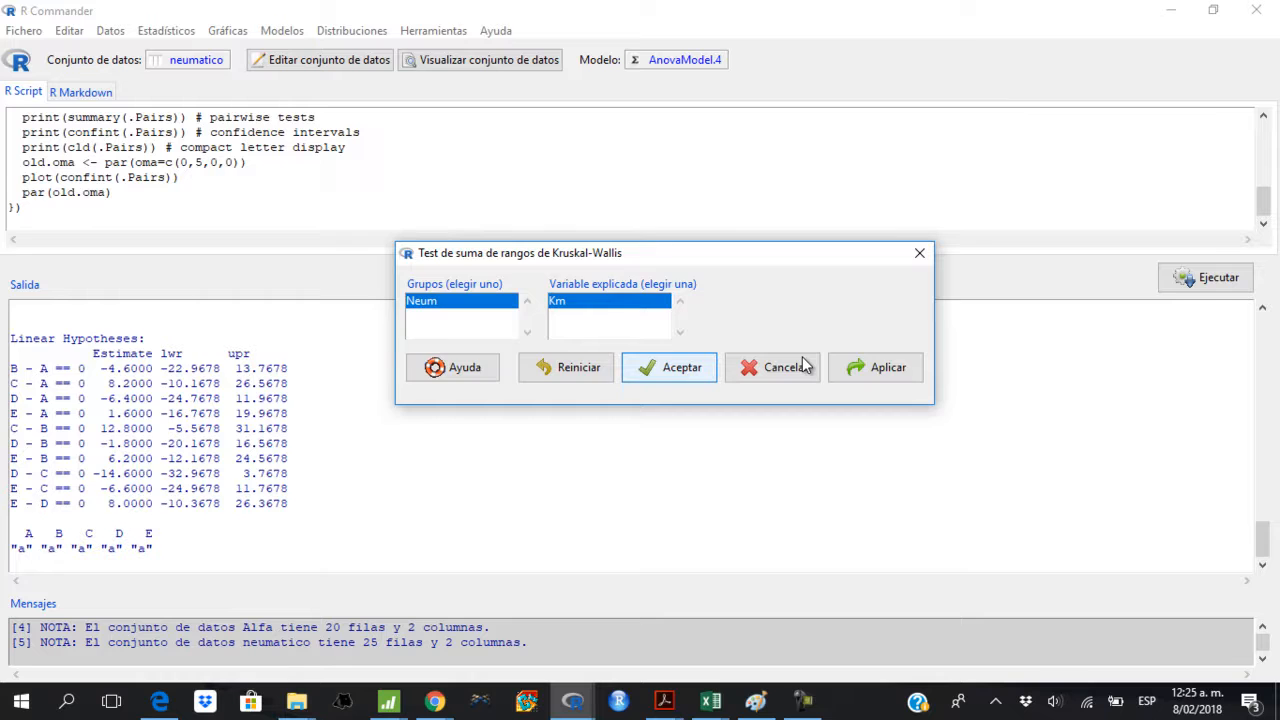
pyautogui.press('Return')
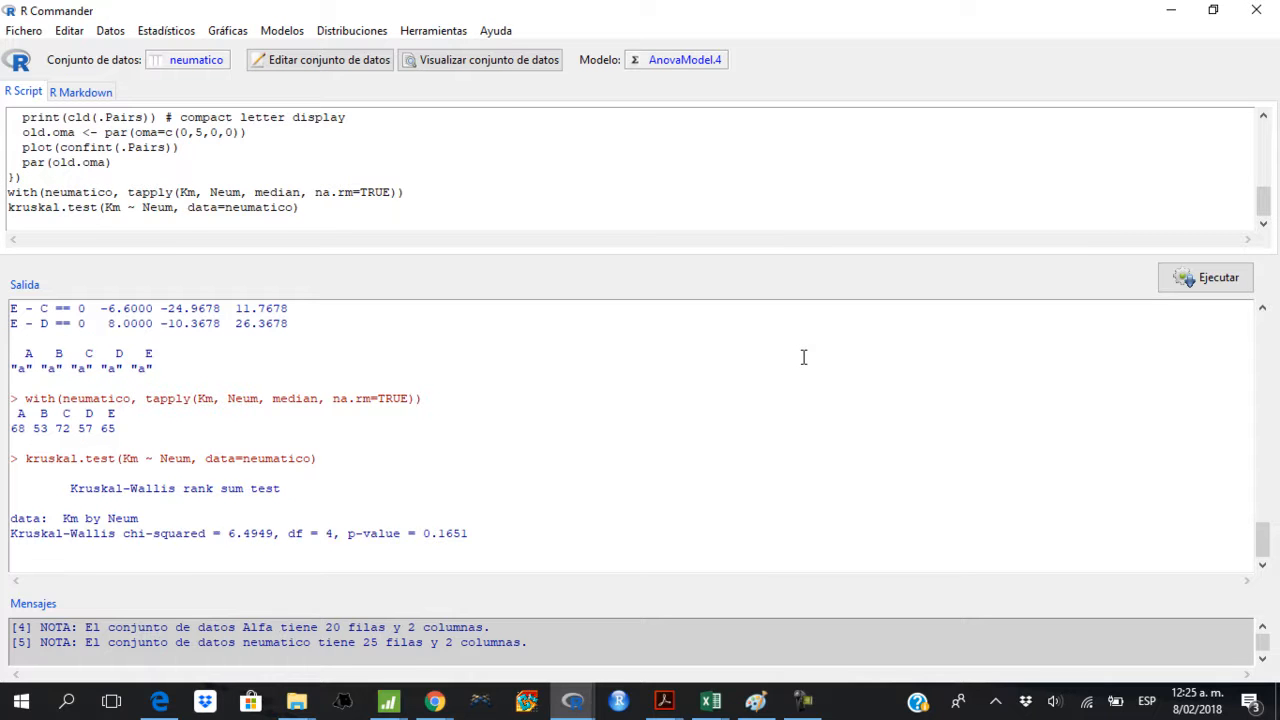
# - Highlight the row of group medians in the Kruskal-Wallis output
pyautogui.hotkey('shift', 'Left')
pyautogui.hotkey('shift', 'Left')
pyautogui.press('Right')
pyautogui.press('Right')
pyautogui.press('Right')
pyautogui.press('Right')
pyautogui.hotkey('shift', 'Right')
pyautogui.press('End')
pyautogui.hotkey('shift', 'Left')
pyautogui.hotkey('shift', 'Left')
pyautogui.hotkey('shift', 'Left')
pyautogui.hotkey('shift', 'Left')
pyautogui.hotkey('shift', 'Left')
pyautogui.hotkey('shift', 'Left')
pyautogui.hotkey('shift', 'Left')
pyautogui.hotkey('shift', 'Left')
pyautogui.hotkey('shift', 'Left')
pyautogui.hotkey('shift', 'Left')
pyautogui.hotkey('shift', 'Left')
pyautogui.hotkey('shift', 'Left')
pyautogui.hotkey('shift', 'Left')
pyautogui.hotkey('shift', 'Left')
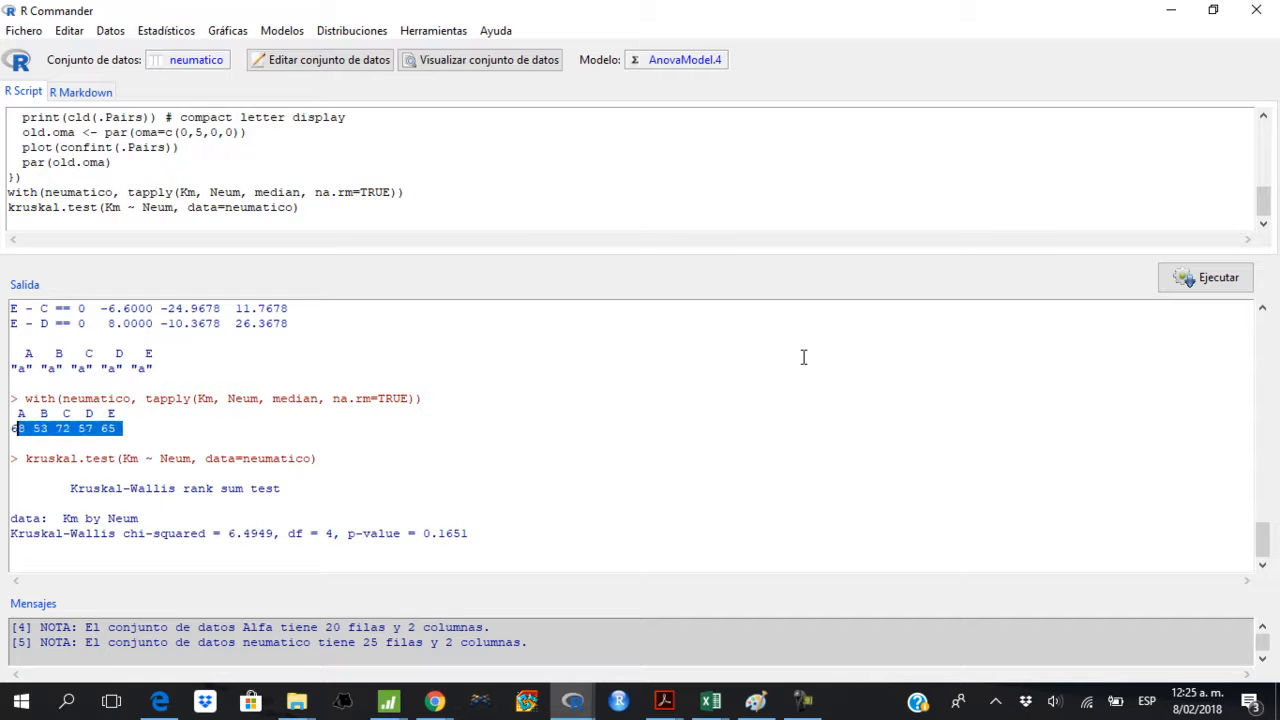
# - Highlight the medians of tyre types A to E one after another, together with their group letters
pyautogui.press('Left')
pyautogui.press('Right')
pyautogui.press('Right')
pyautogui.hotkey('shift', 'Left')
pyautogui.hotkey('shift', 'Left')
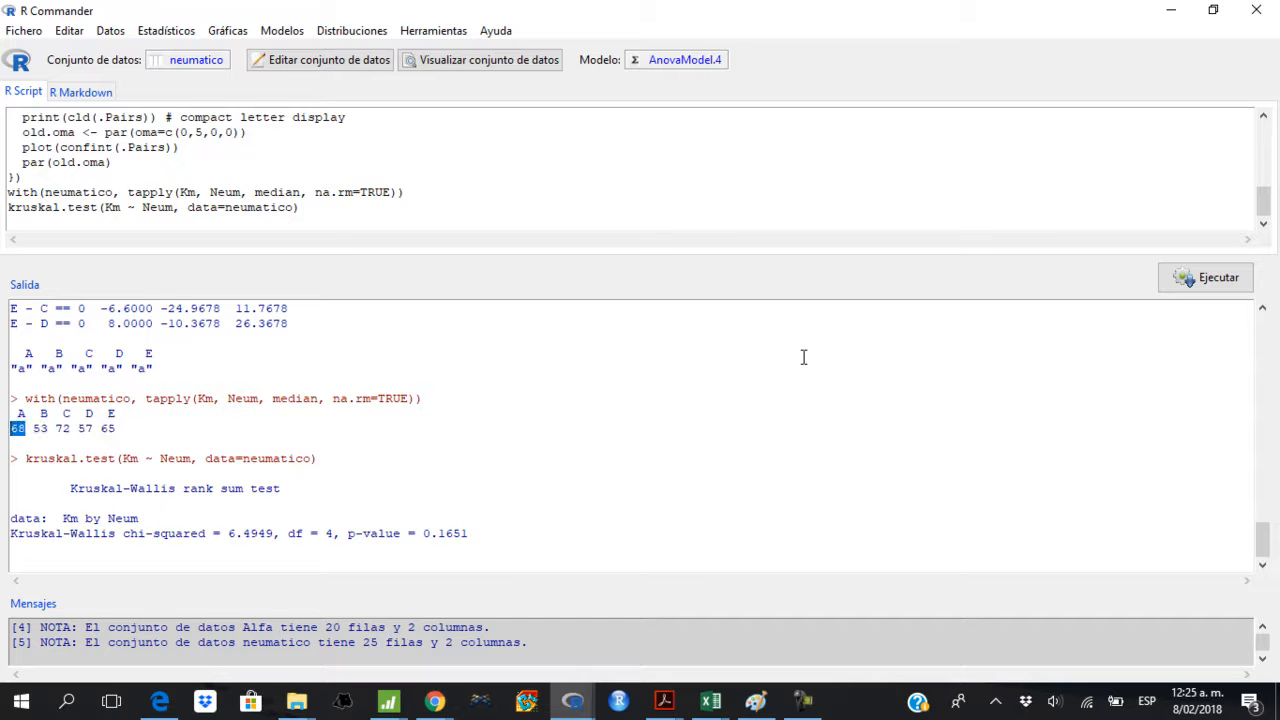
pyautogui.hotkey('shift', 'Up')
pyautogui.hotkey('shift', 'Right')
pyautogui.press('Down')
pyautogui.press('Right')
pyautogui.press('Right')
pyautogui.press('Right')
pyautogui.press('Right')
pyautogui.hotkey('shift', 'Left')
pyautogui.hotkey('shift', 'Up')
pyautogui.press('Down')
pyautogui.press('Right')
pyautogui.press('Right')
pyautogui.press('Right')
pyautogui.press('Right')
pyautogui.hotkey('shift', 'Left')
pyautogui.hotkey('shift', 'Up')
pyautogui.press('Down')
pyautogui.press('Right')
pyautogui.press('Right')
pyautogui.press('Right')
pyautogui.press('Right')
pyautogui.hotkey('shift', 'Left')
pyautogui.hotkey('shift', 'Up')
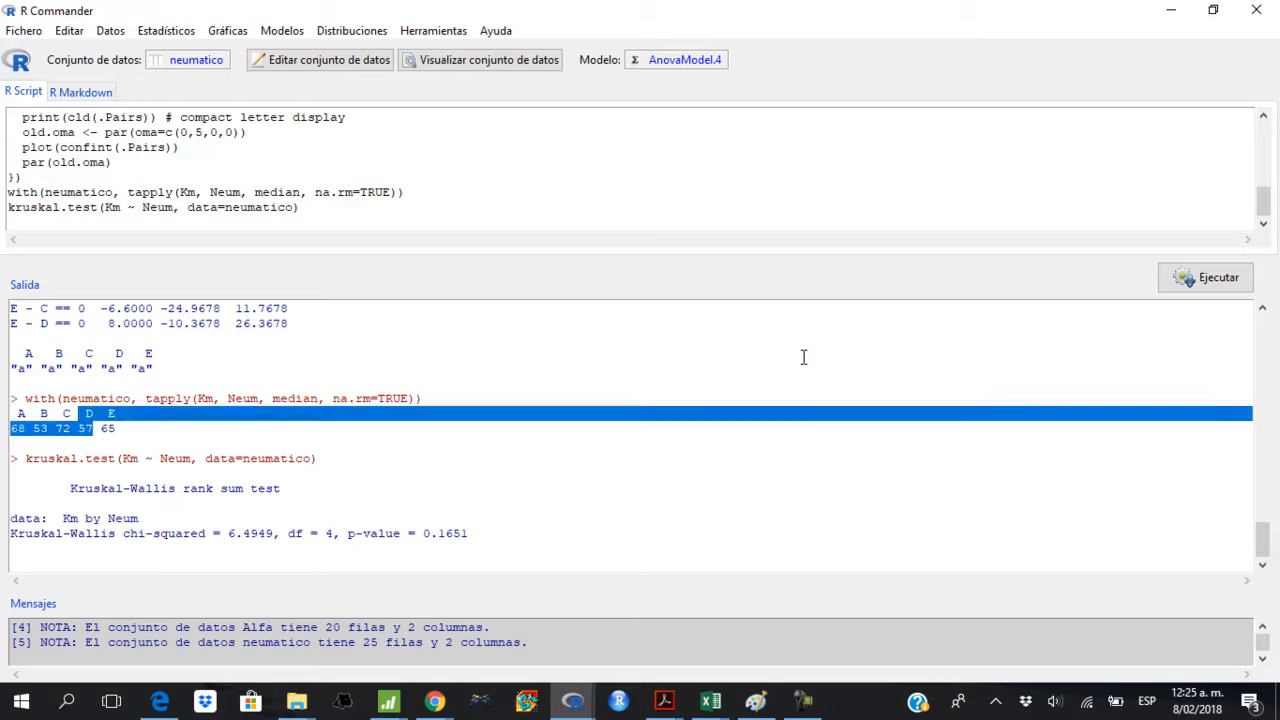
pyautogui.press('Down')
pyautogui.press('End')
pyautogui.hotkey('shift', 'Left')
pyautogui.hotkey('shift', 'Left')
pyautogui.hotkey('shift', 'Left')
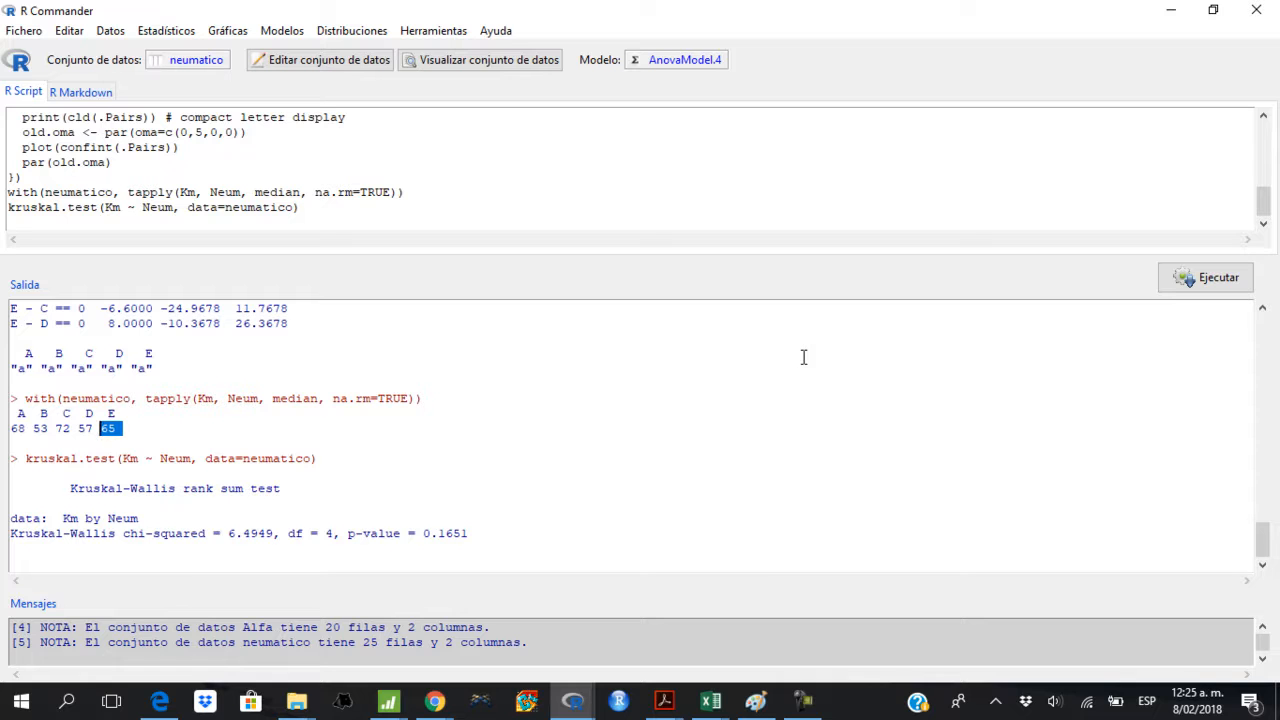
pyautogui.hotkey('shift', 'Up')
# - Highlight the p-value in the Kruskal-Wallis test result
pyautogui.press('Down')
pyautogui.press('End')
pyautogui.moveTo(348, 534); pyautogui.dragTo(469, 534)
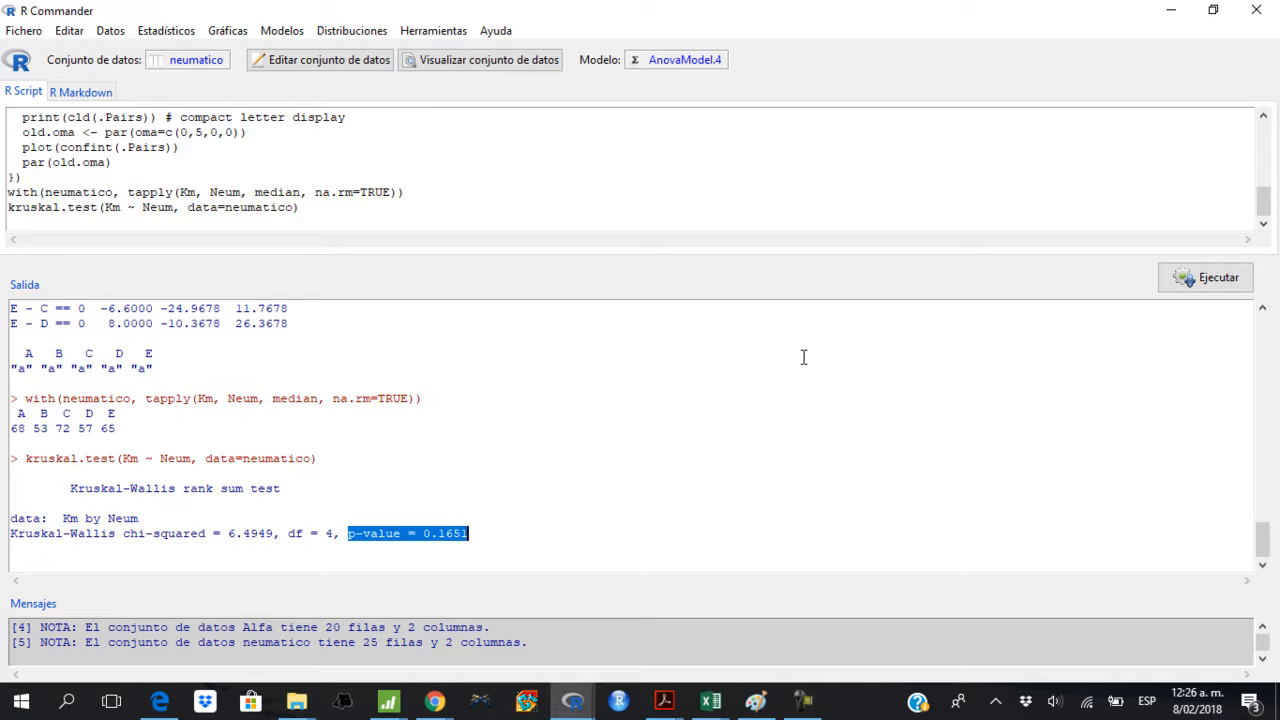
# - Switch to ebrcmdr.pdf in Acrobat and read the conclusion of Ejemplo 8.4 below the kruskal.test output
pyautogui.hotkey('alt', 'Tab')
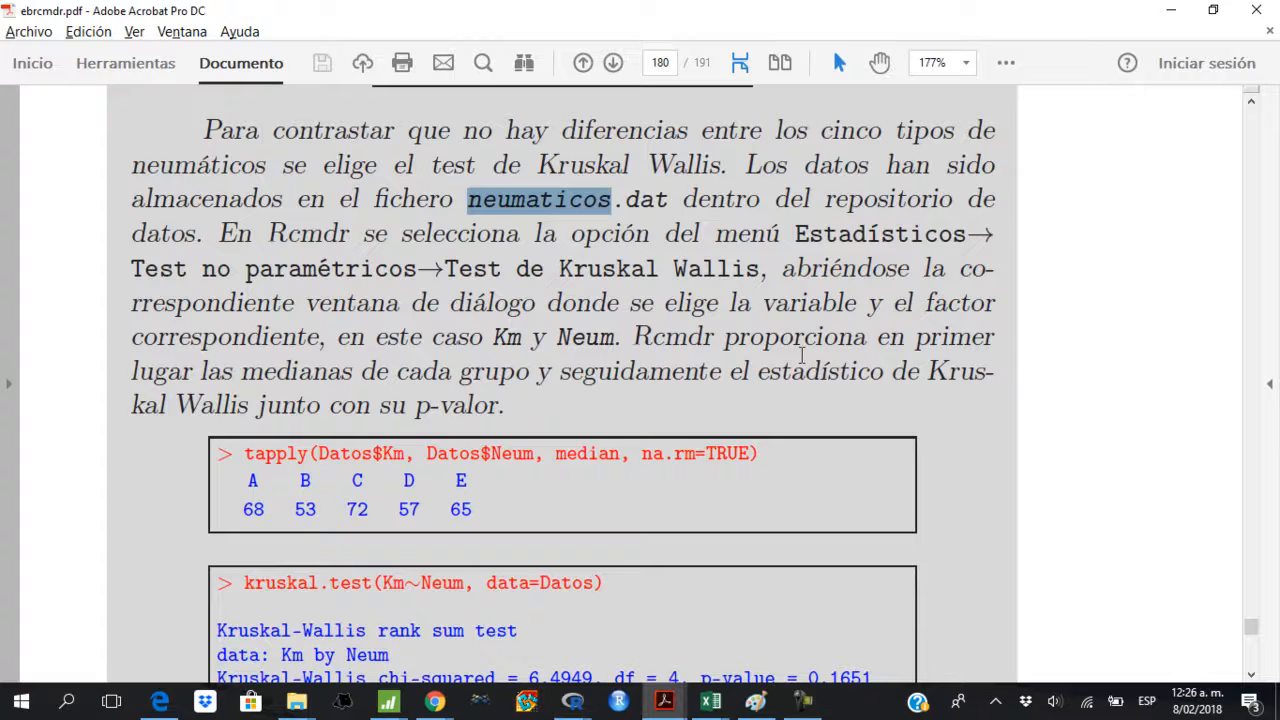
pyautogui.scroll(-10, 801, 355)
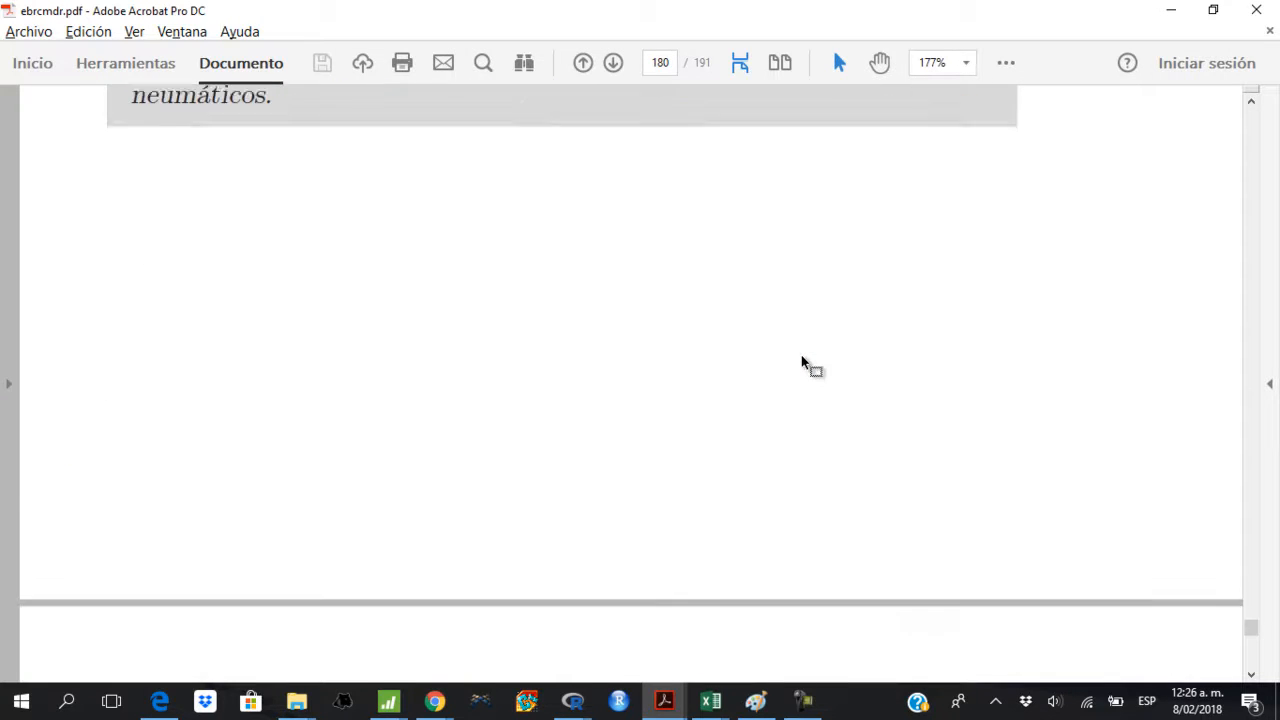
pyautogui.scroll(5, 801, 362)
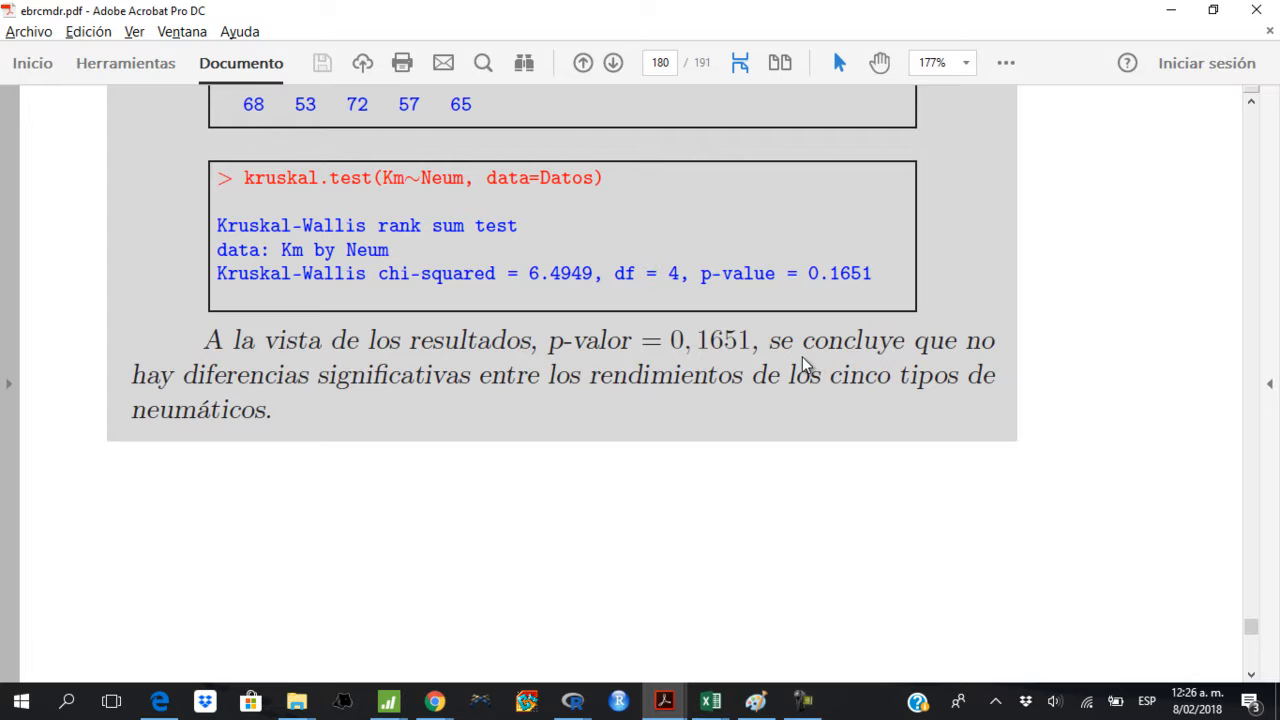
# - Return to the title page of ebrcmdr.pdf and view the book's title
pyautogui.moveTo(1251, 627); pyautogui.dragTo(1251, 145)
pyautogui.press('Home')
pyautogui.scroll(-5, 801, 358)
pyautogui.scroll(-3, 801, 355)
pyautogui.scroll(2, 801, 355)
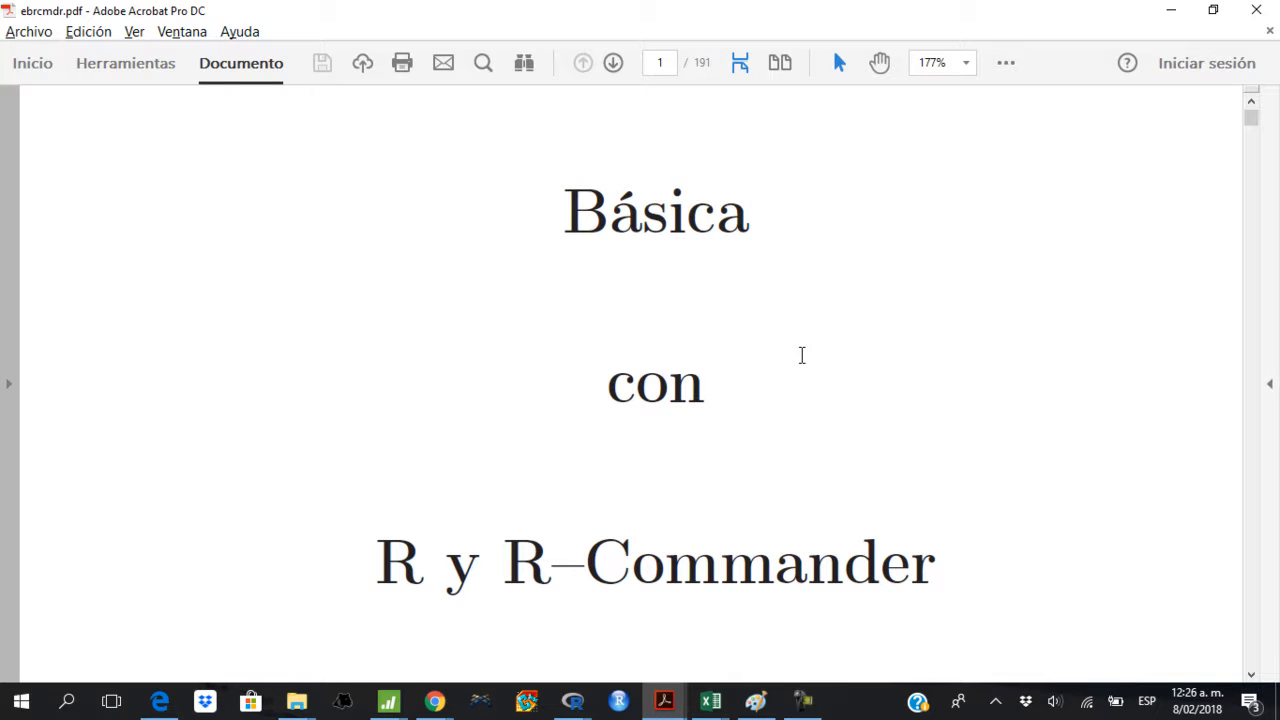
pyautogui.click(803, 701)
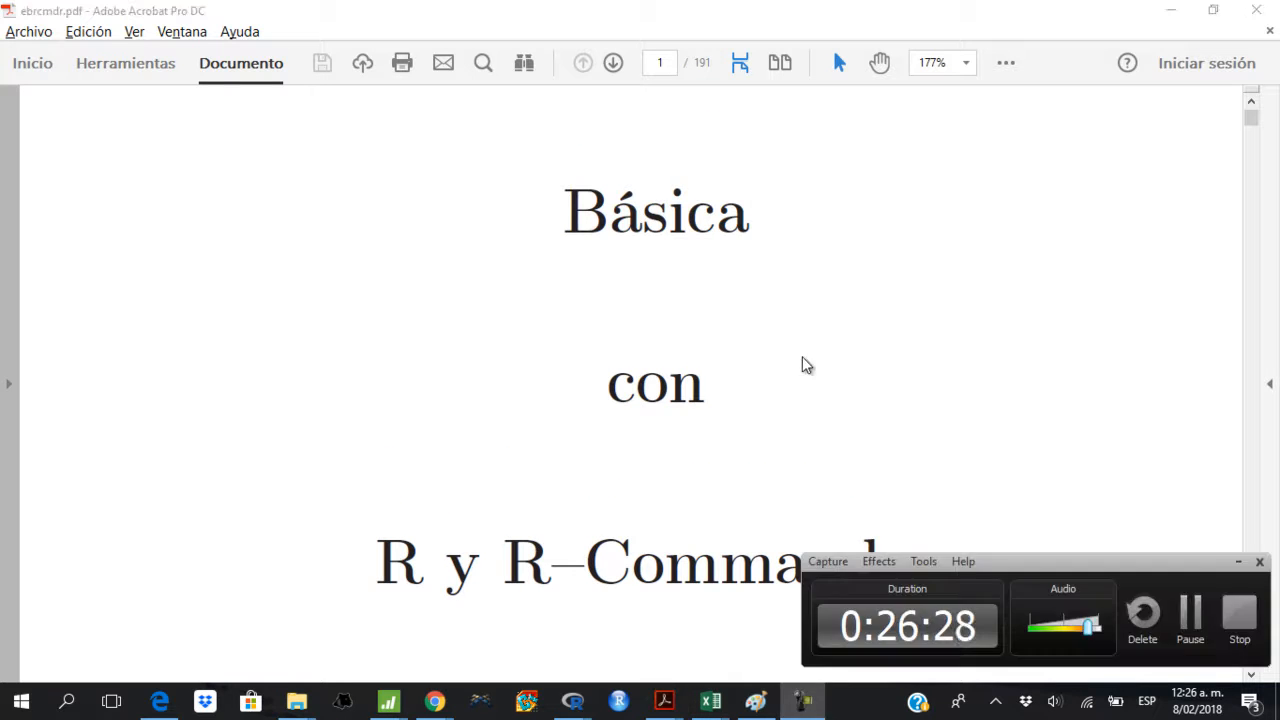